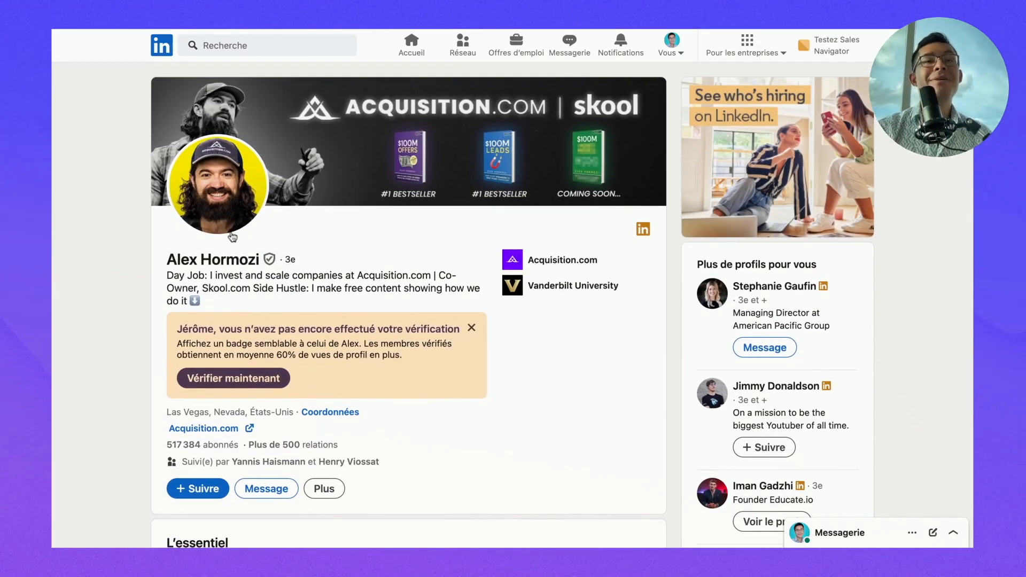
# - Scroll through the LinkedIn profile's Activité and Sélection posts for inspiration, then leave the profile
pyautogui.scroll(-15, 230, 230)
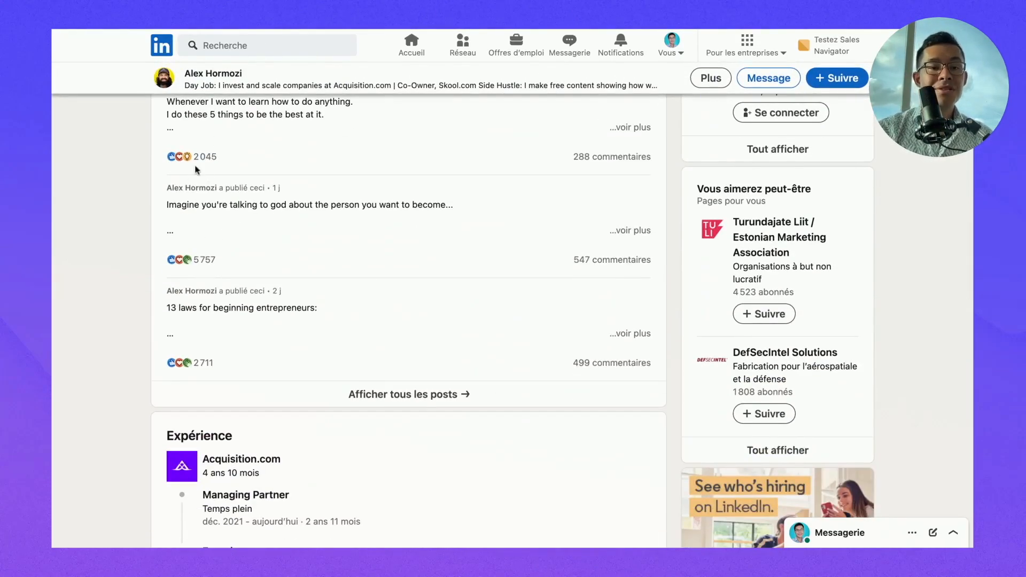
pyautogui.scroll(2, 214, 177)
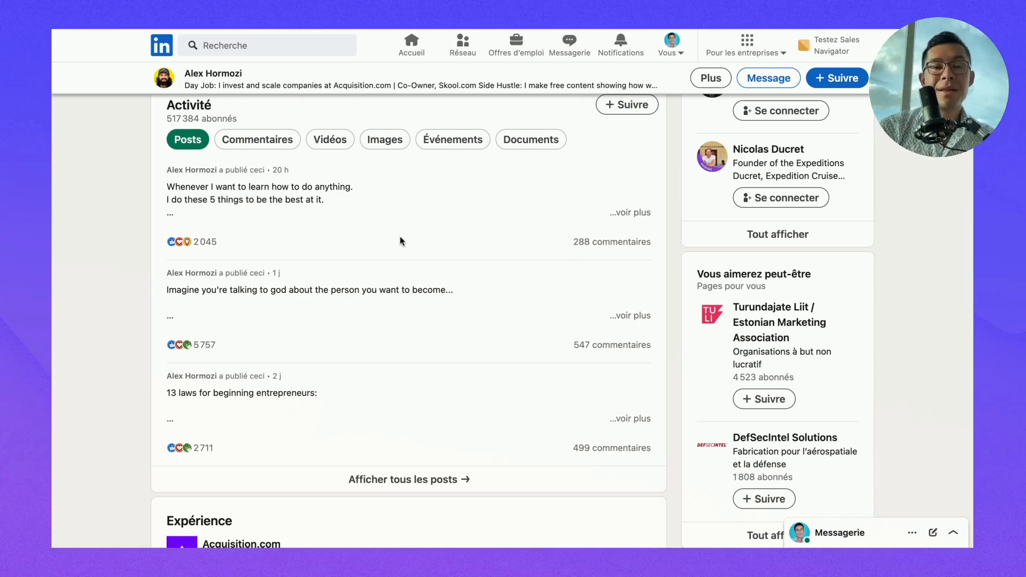
pyautogui.scroll(6, 543, 367)
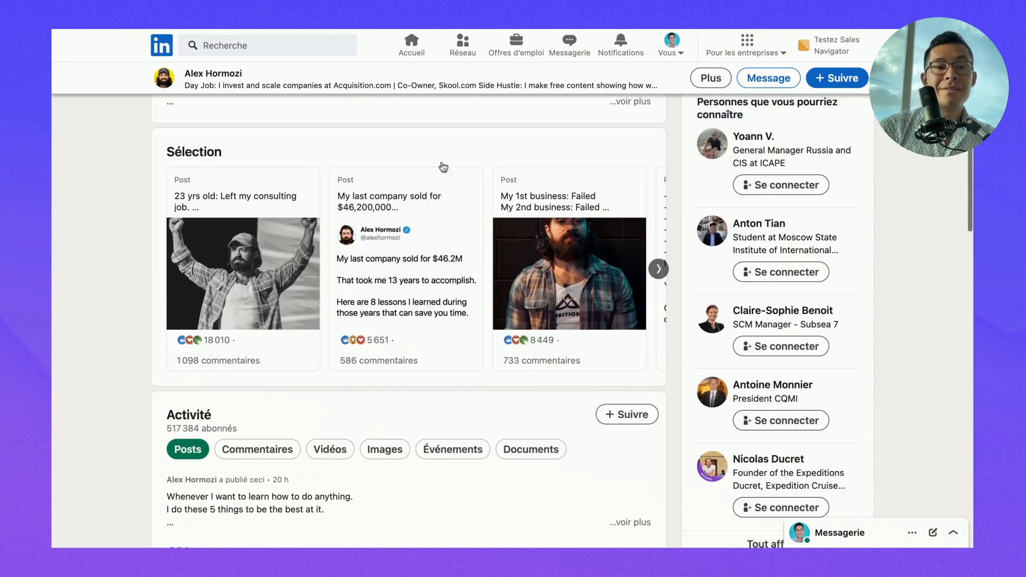
pyautogui.click(240, 31)
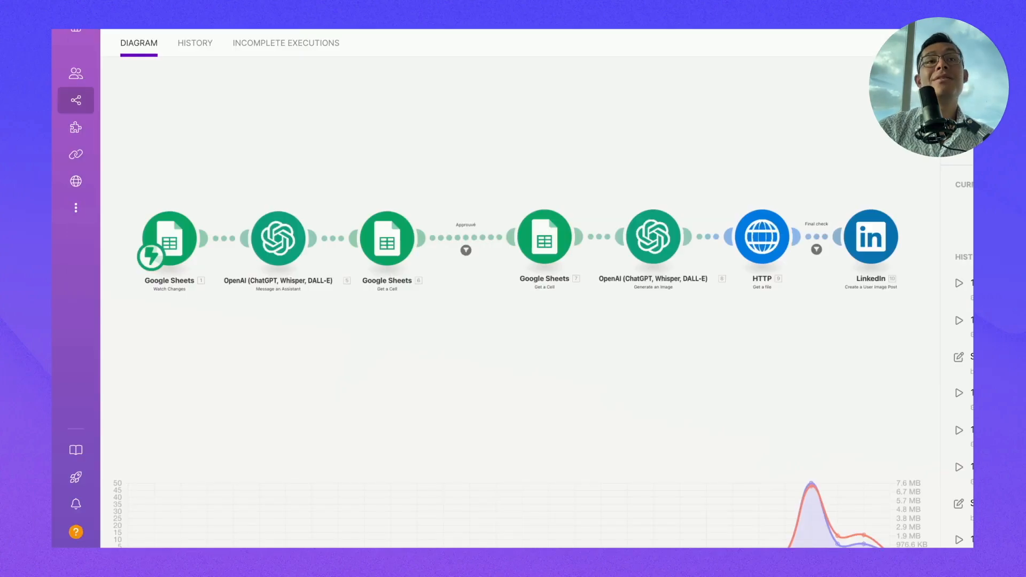
# - Expand the Make sidebar and open Scenarios to show the All scenarios list
pyautogui.moveTo(85, 107)
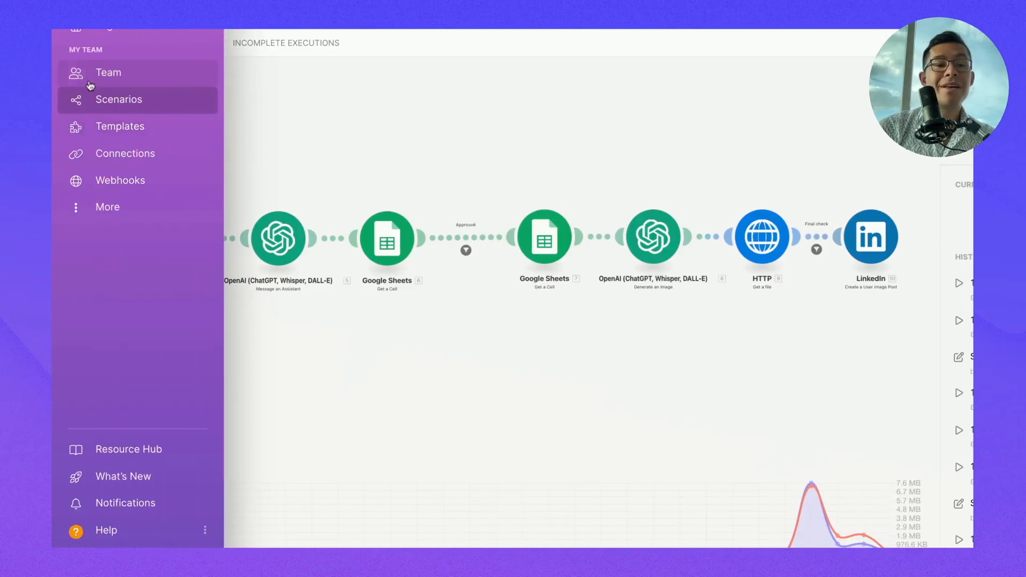
pyautogui.click(96, 99)
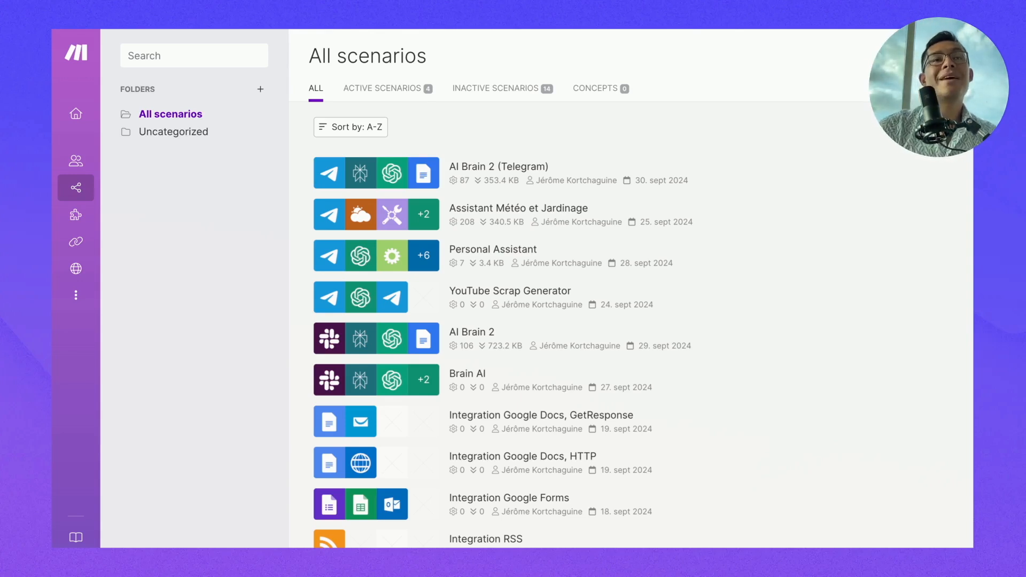
pyautogui.moveTo(80, 187)
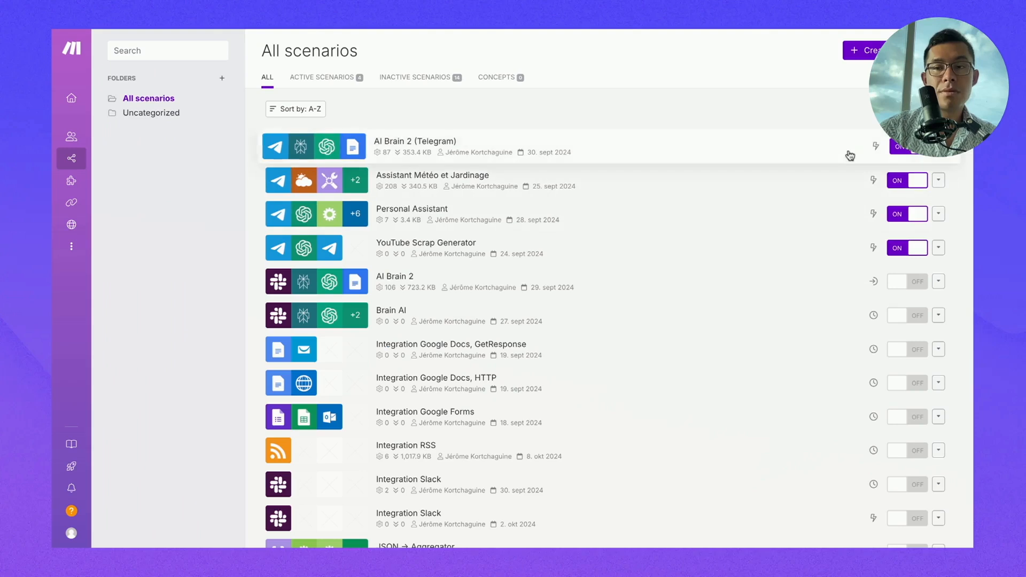
# - Create a blank Make scenario named 'Linkedin Post Generator', then go to the project's Drive folder
pyautogui.click(903, 50)
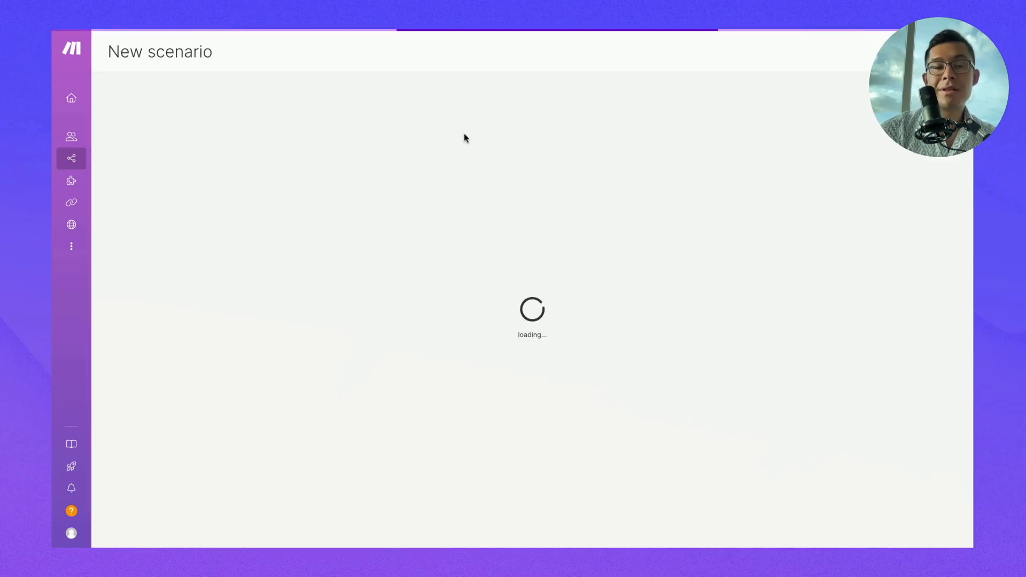
pyautogui.click(192, 51)
pyautogui.write('Linkedin Post Generato')
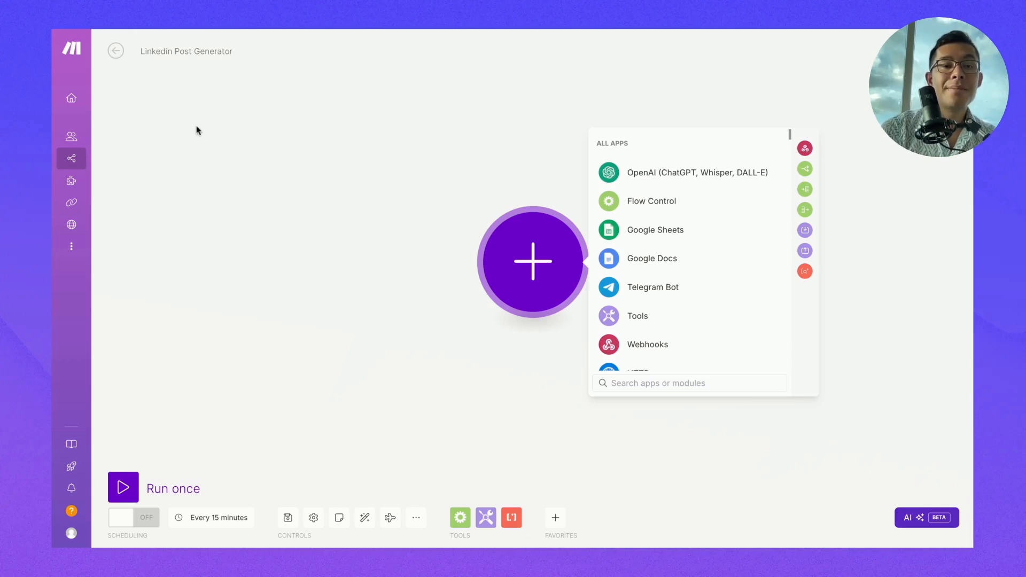
pyautogui.click(197, 130)
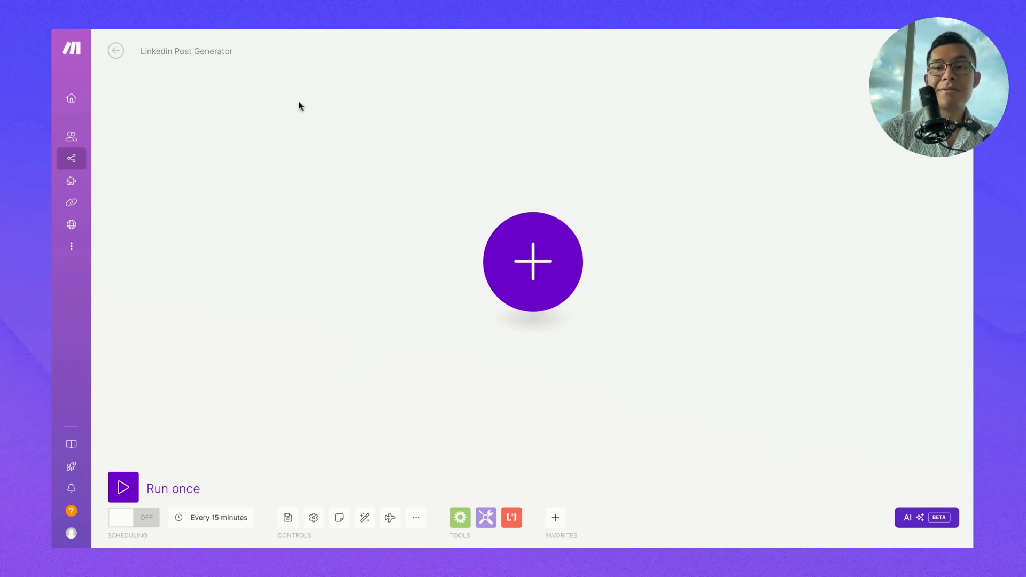
pyautogui.click(275, 31)
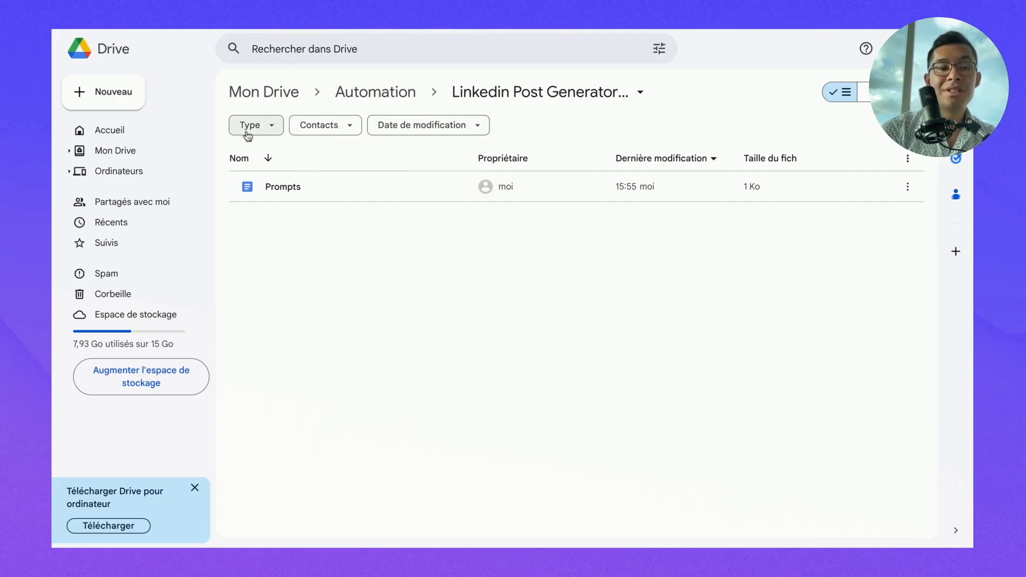
# - Create a new Google Sheets spreadsheet in the Drive folder
pyautogui.click(130, 99)
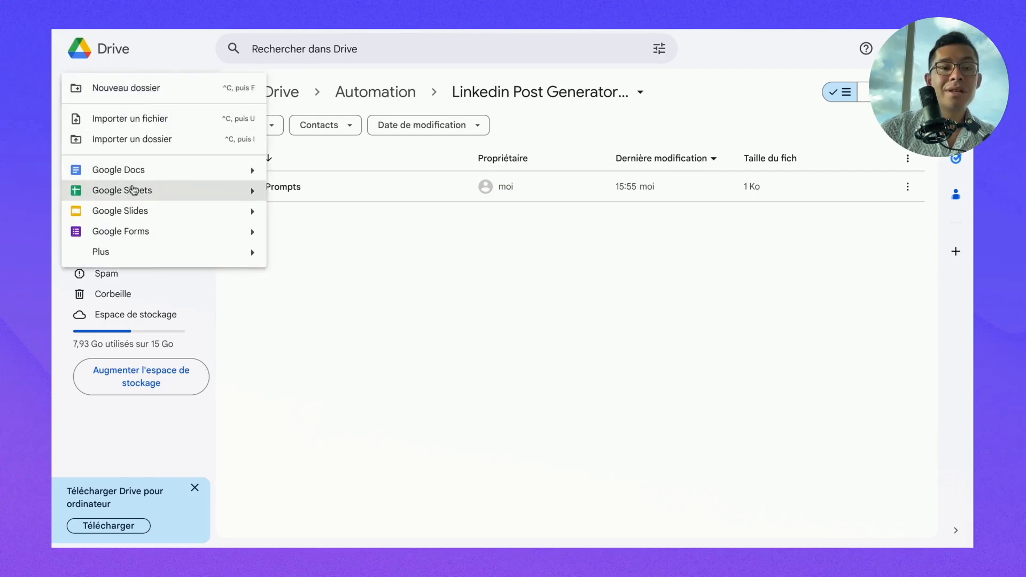
pyautogui.click(131, 190)
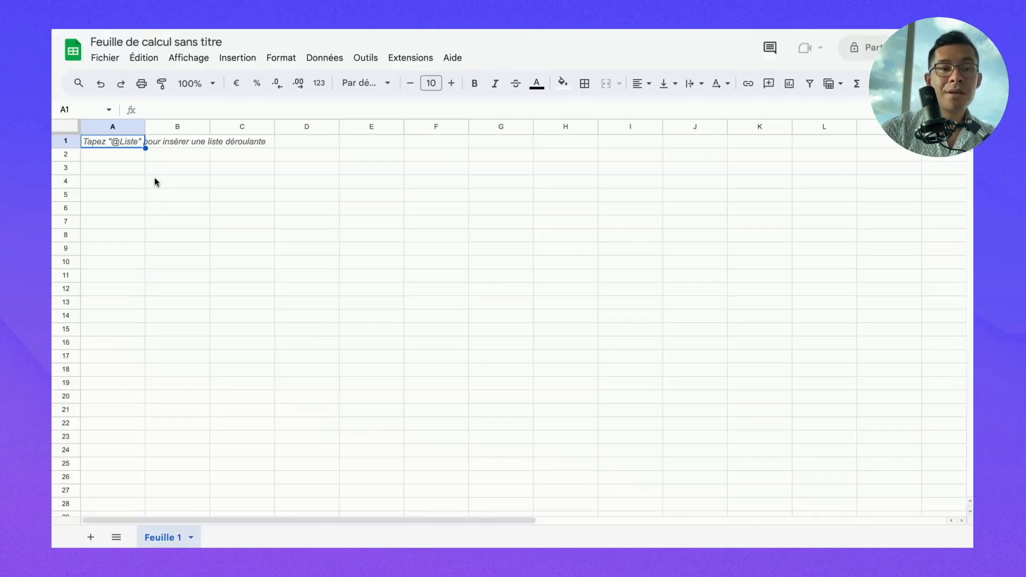
pyautogui.click(138, 194)
pyautogui.click(120, 143)
pyautogui.click(165, 144)
pyautogui.click(111, 142)
pyautogui.click(165, 143)
# - Title the spreadsheet 'Linkedin Post Generator'
pyautogui.click(133, 42)
pyautogui.write('L')
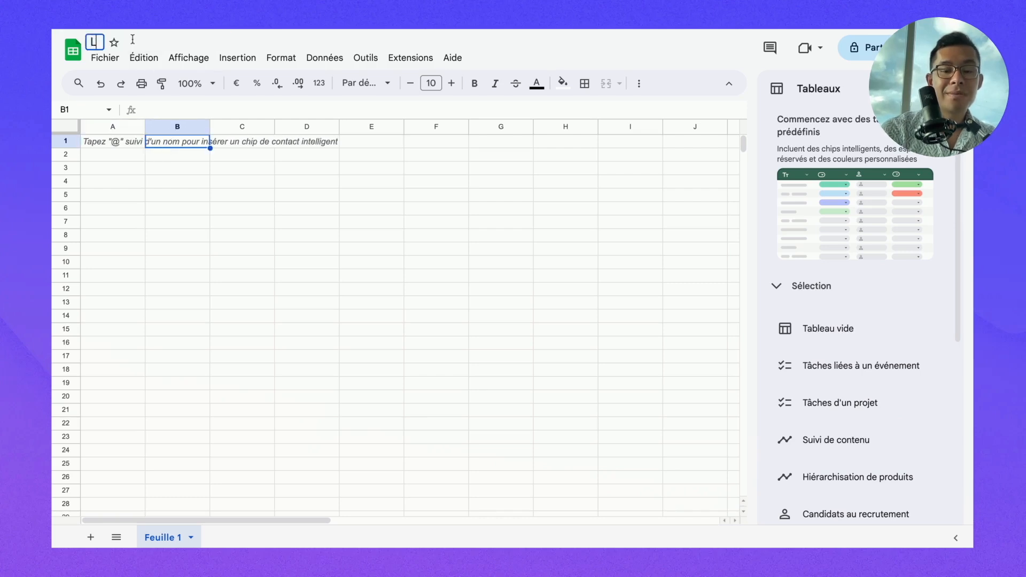
pyautogui.write('inkedin Pos')
pyautogui.press('BackSpace')
pyautogui.press('BackSpace')
pyautogui.press('BackSpace')
pyautogui.press('BackSpace')
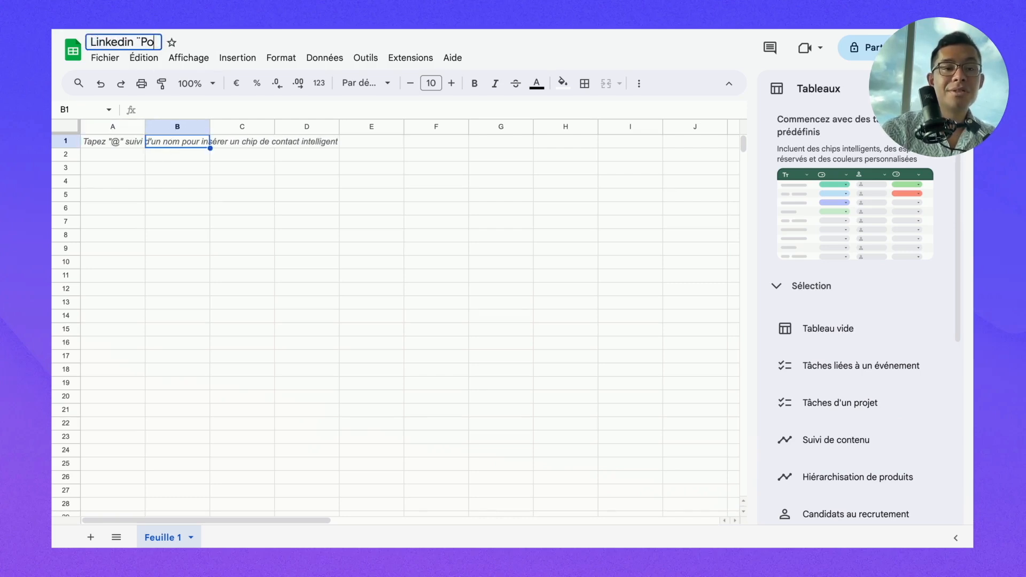
pyautogui.write('Post Generat')
pyautogui.press('BackSpace')
pyautogui.write('rator')
pyautogui.click(127, 155)
# - Enter the headers 'Lien de l'article' in A1 and 'Post Linkedin' in B1
pyautogui.click(117, 143)
pyautogui.write('Lien de ')
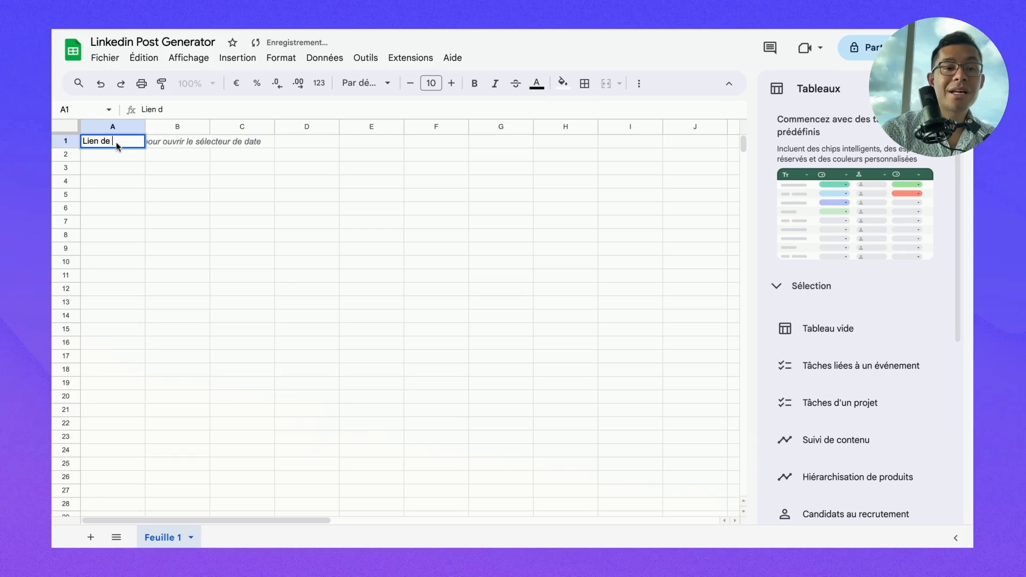
pyautogui.write("l'article")
pyautogui.click(215, 259)
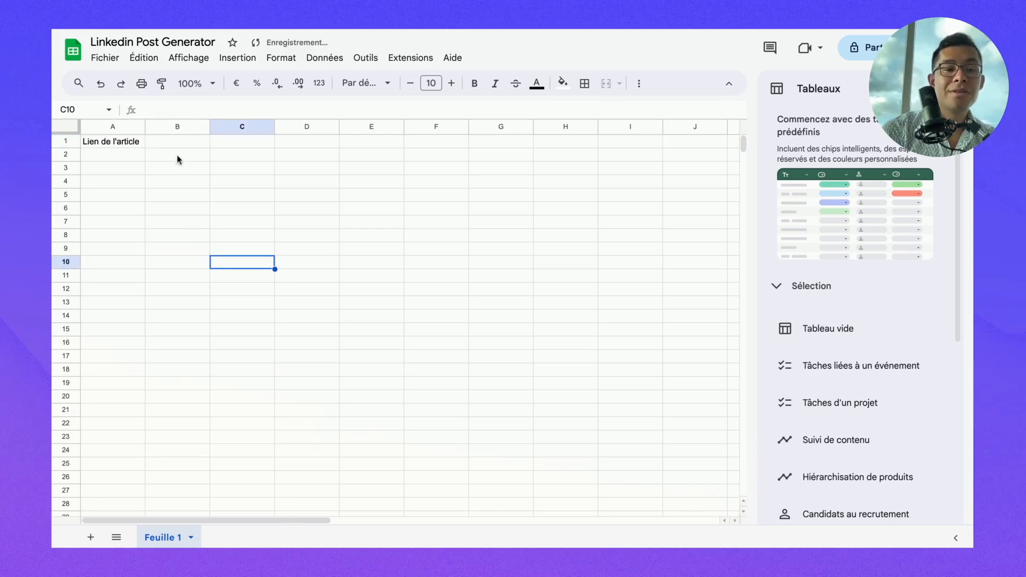
pyautogui.click(168, 143)
pyautogui.write('Post Lun')
pyautogui.press('BackSpace')
pyautogui.press('BackSpace')
pyautogui.write('inkedin')
pyautogui.click(135, 159)
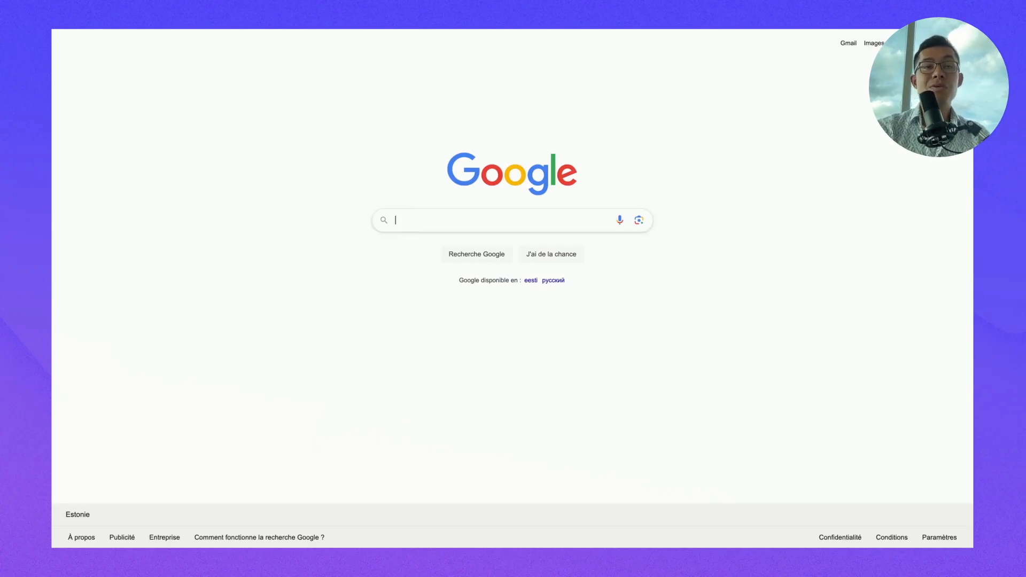
# - Search Google for 'entrepreneur' and show only News results
pyautogui.write('ntrepren')
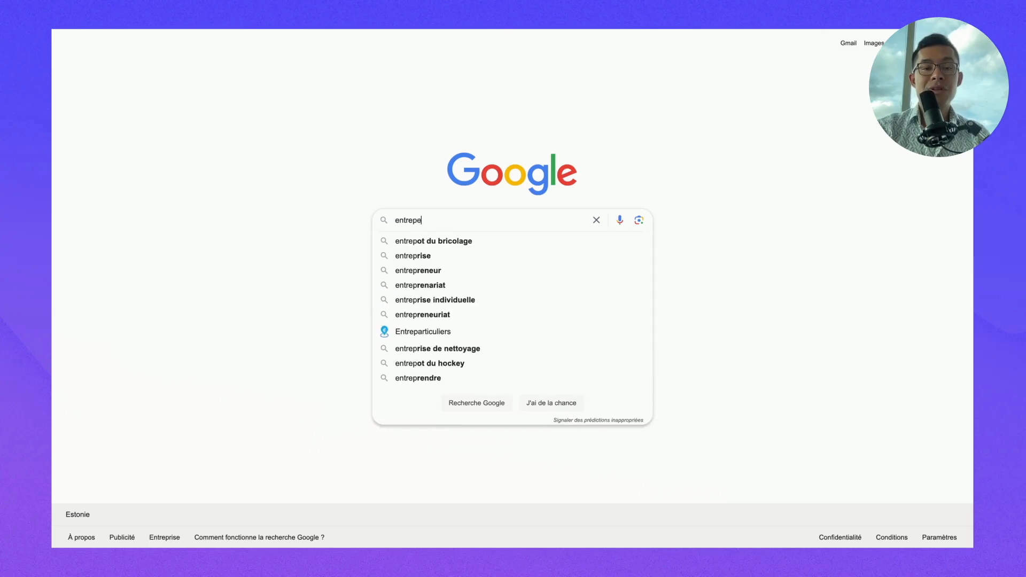
pyautogui.press('BackSpace')
pyautogui.press('BackSpace')
pyautogui.press('BackSpace')
pyautogui.write('reneur')
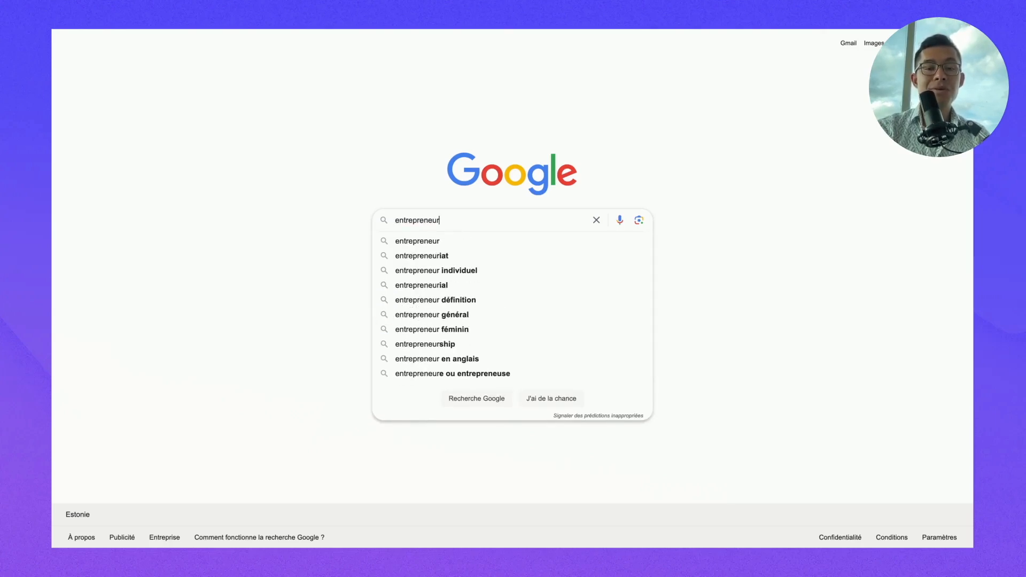
pyautogui.press('Return')
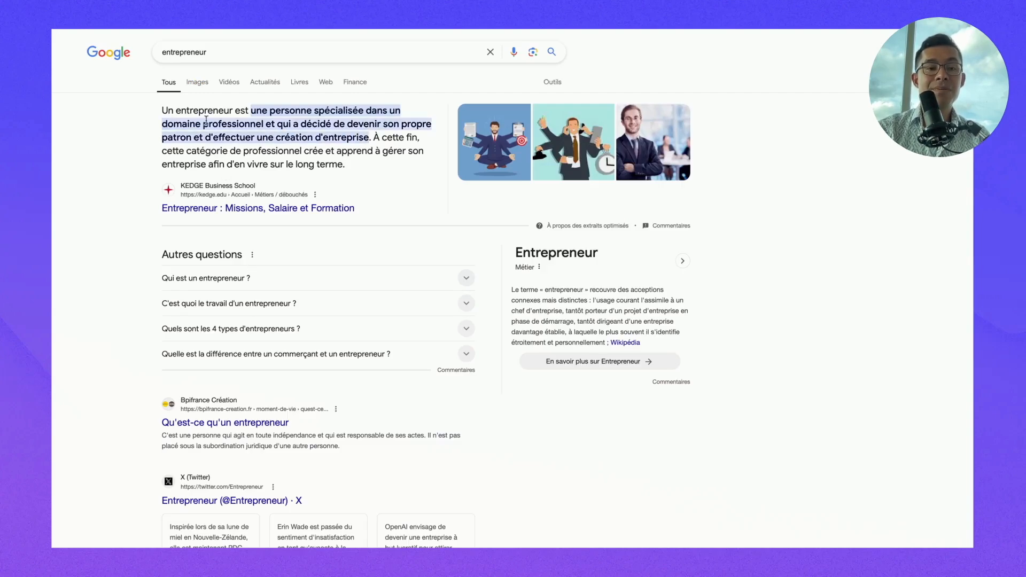
pyautogui.click(265, 82)
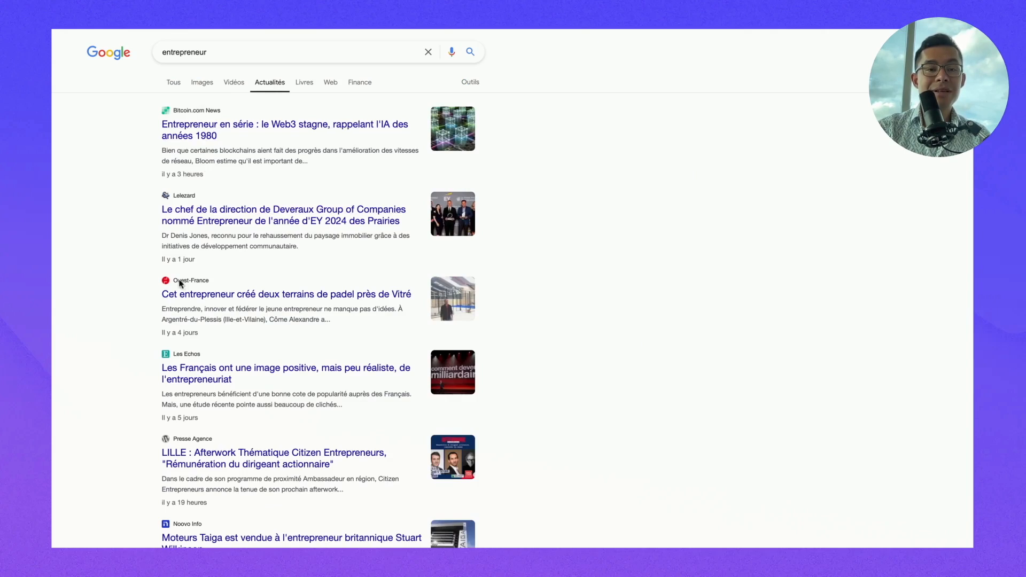
pyautogui.scroll(-1, 180, 432)
pyautogui.scroll(1, 268, 156)
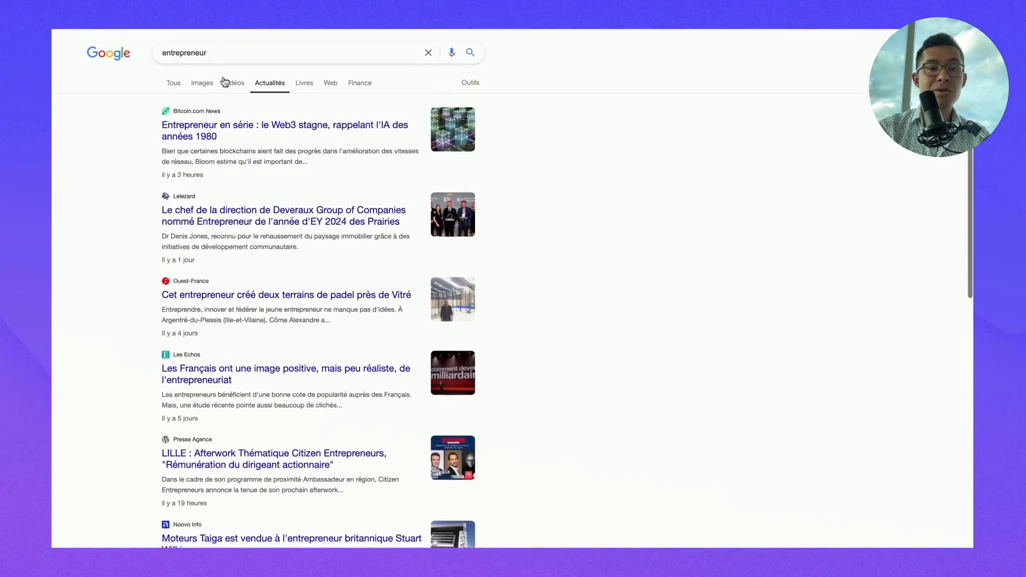
# - Limit news to the past week and open the Les Echos article on seizing an entrepreneur's residence
pyautogui.click(471, 83)
pyautogui.click(187, 109)
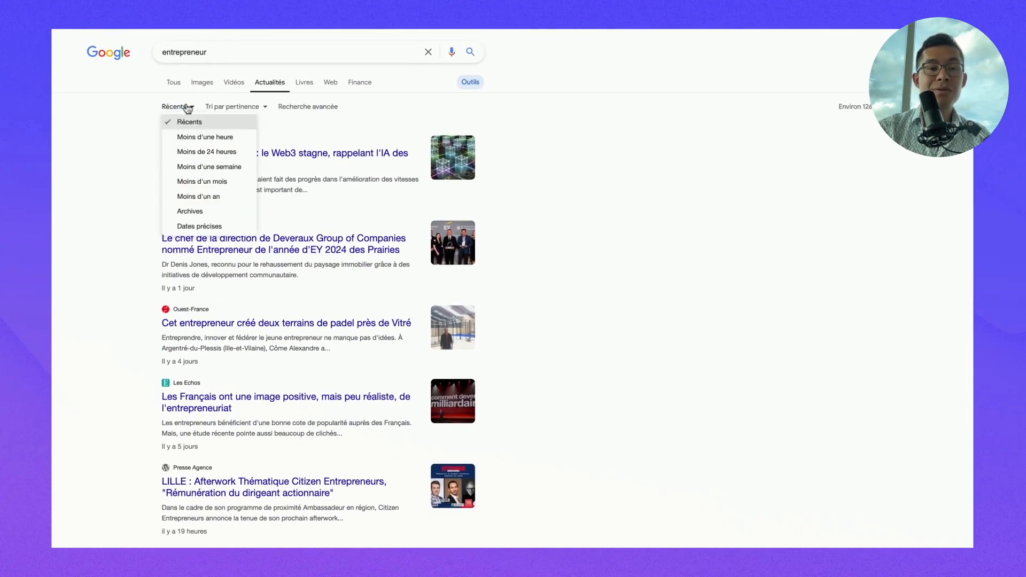
pyautogui.click(224, 167)
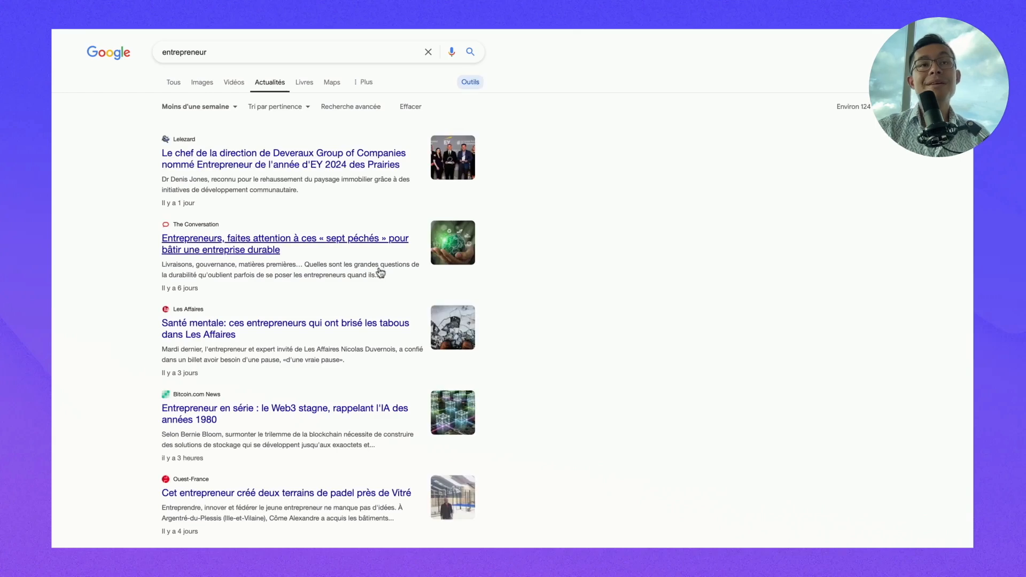
pyautogui.scroll(-1, 315, 365)
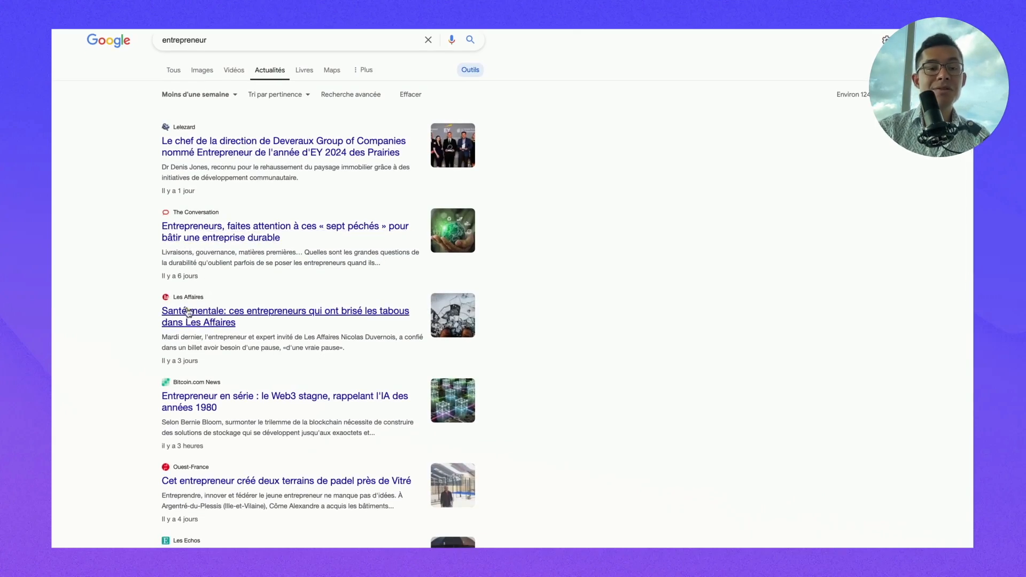
pyautogui.scroll(-1, 256, 321)
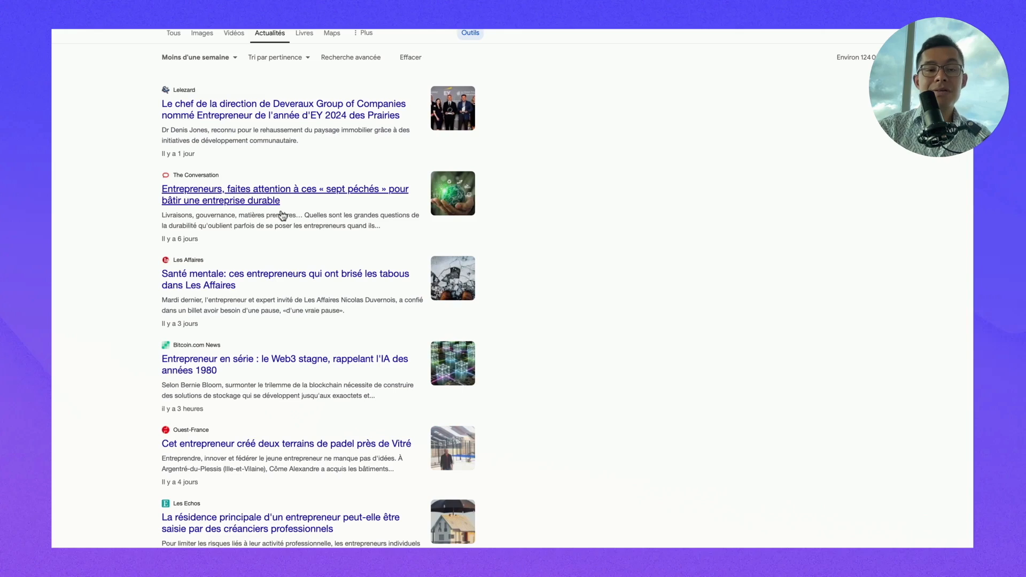
pyautogui.scroll(-1, 289, 208)
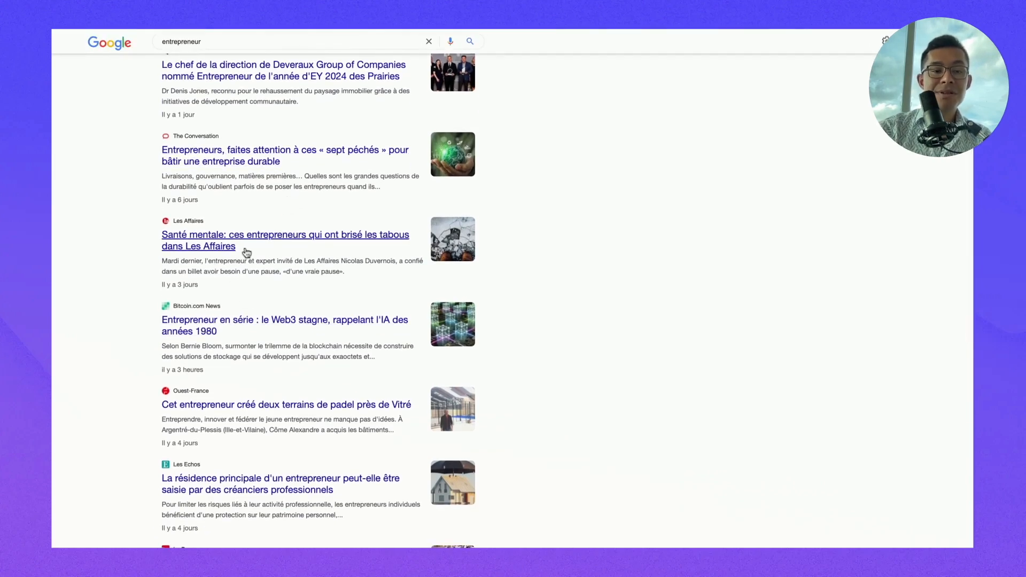
pyautogui.scroll(-1, 247, 252)
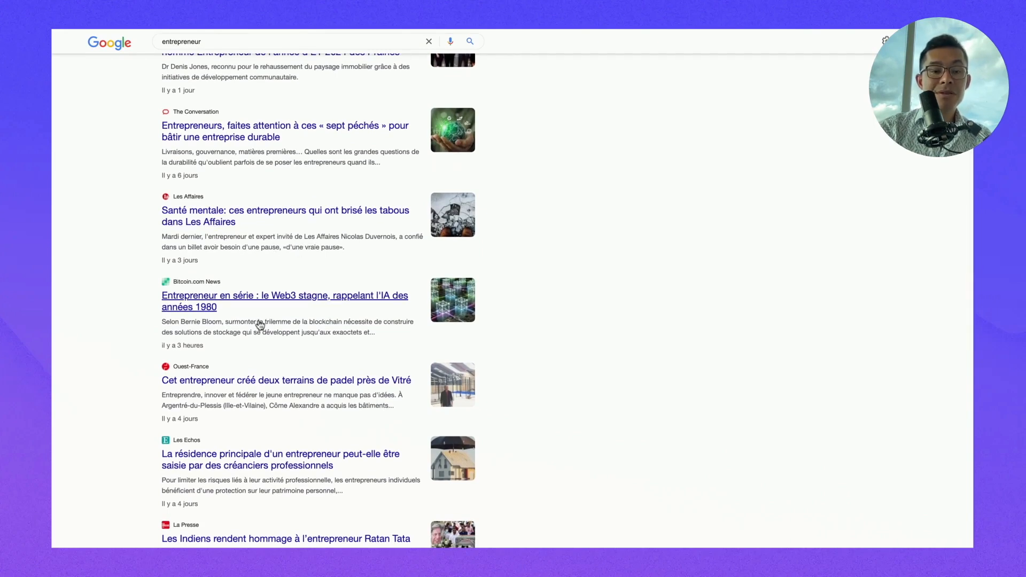
pyautogui.scroll(-1, 223, 460)
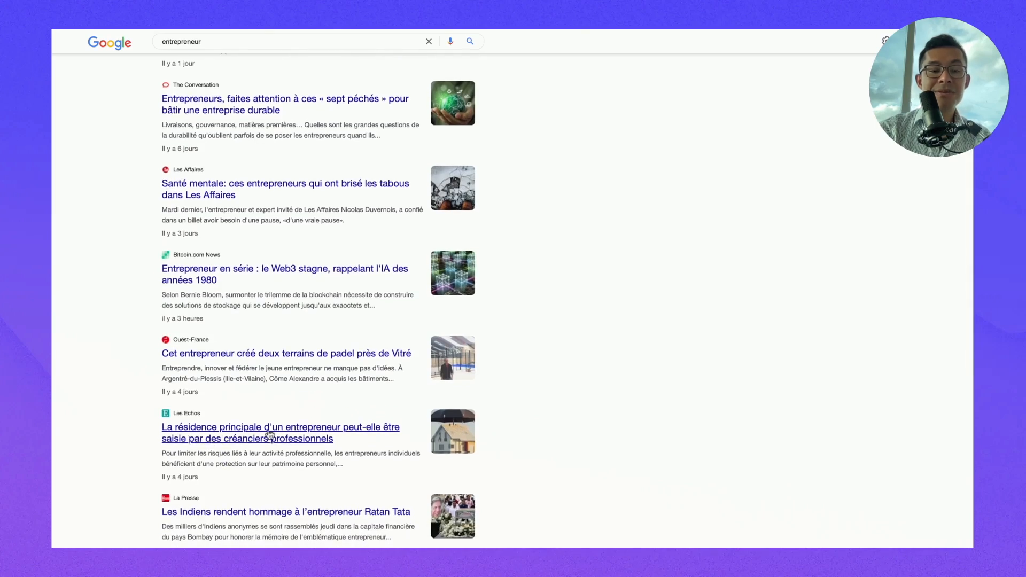
pyautogui.click(271, 435)
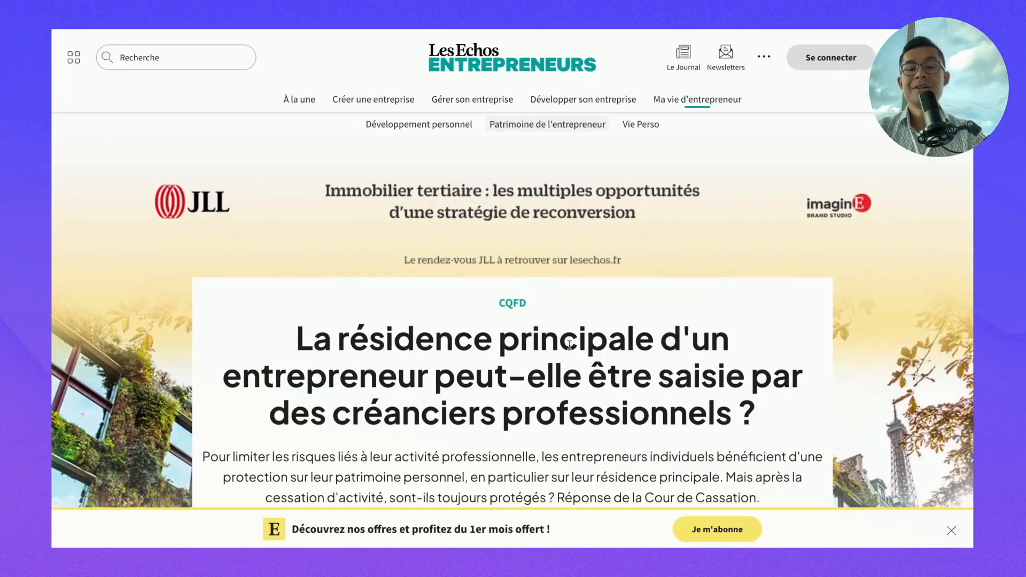
pyautogui.scroll(-10, 570, 345)
pyautogui.scroll(-15, 570, 345)
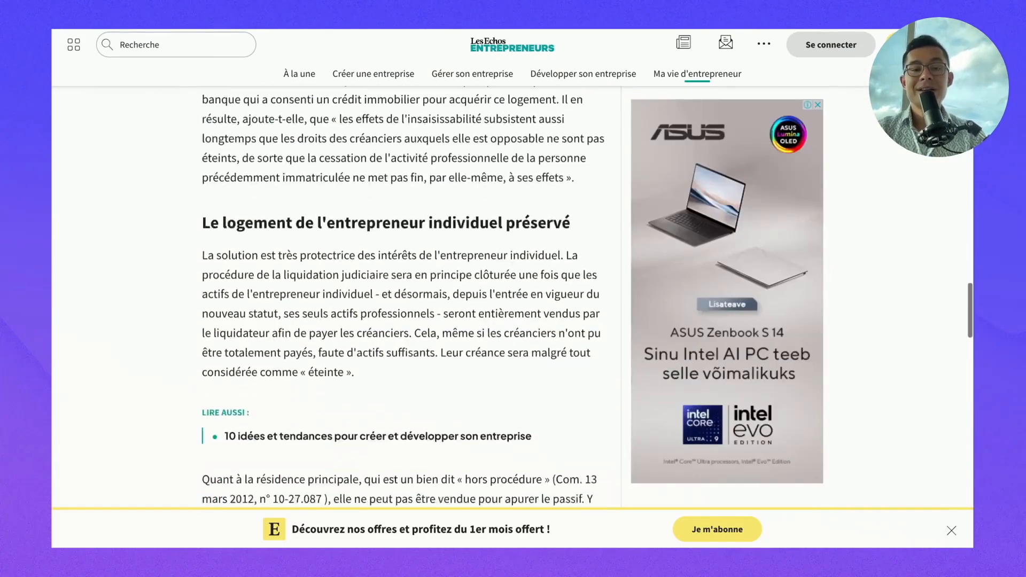
pyautogui.scroll(10, 295, 319)
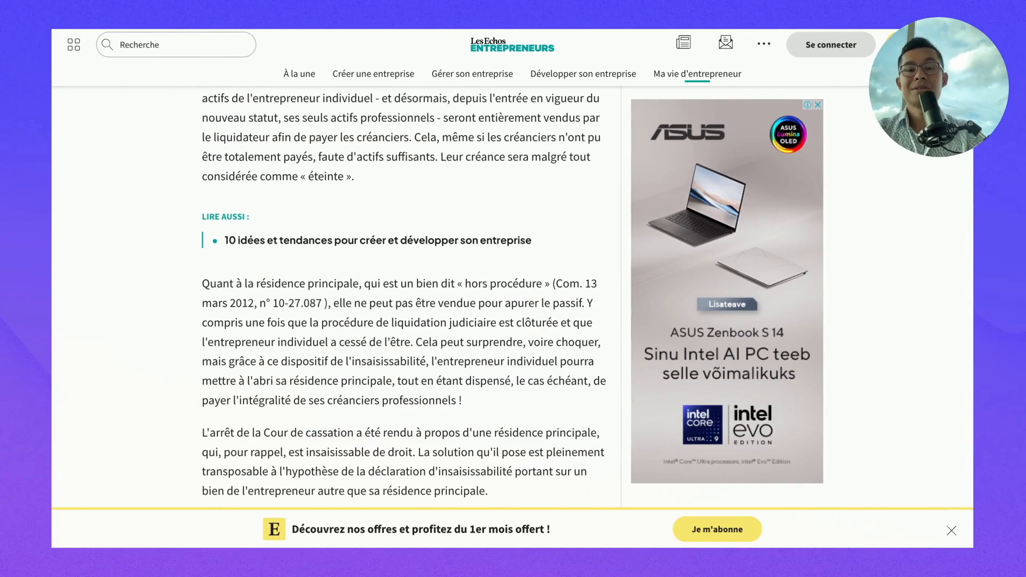
pyautogui.scroll(10, 256, 401)
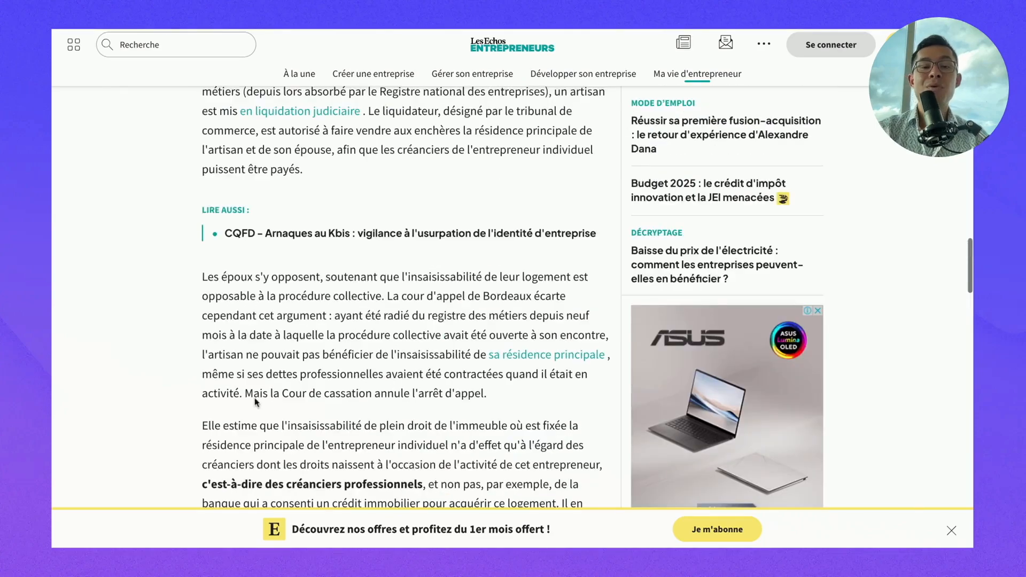
pyautogui.scroll(-18, 368, 303)
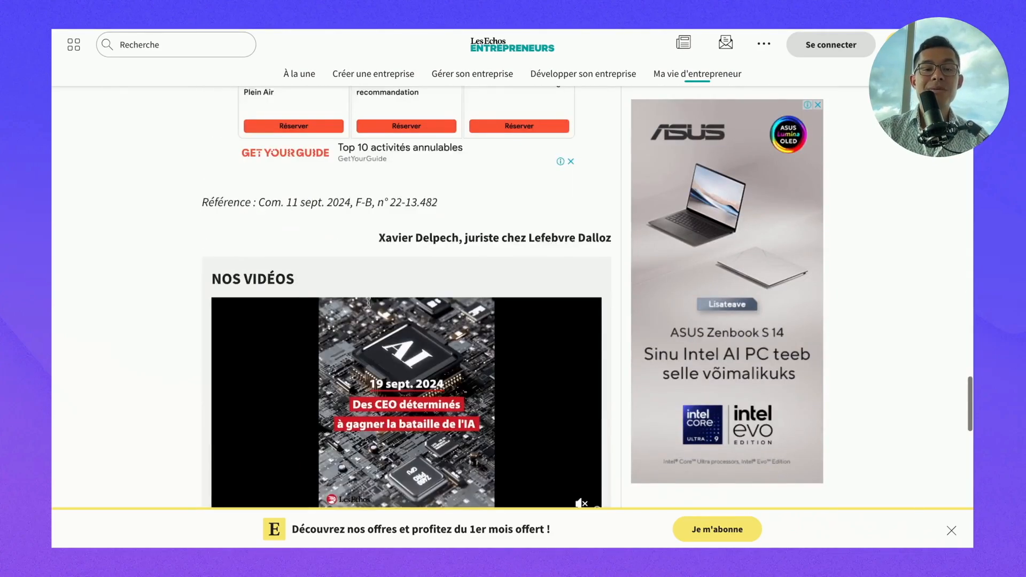
pyautogui.scroll(15, 368, 303)
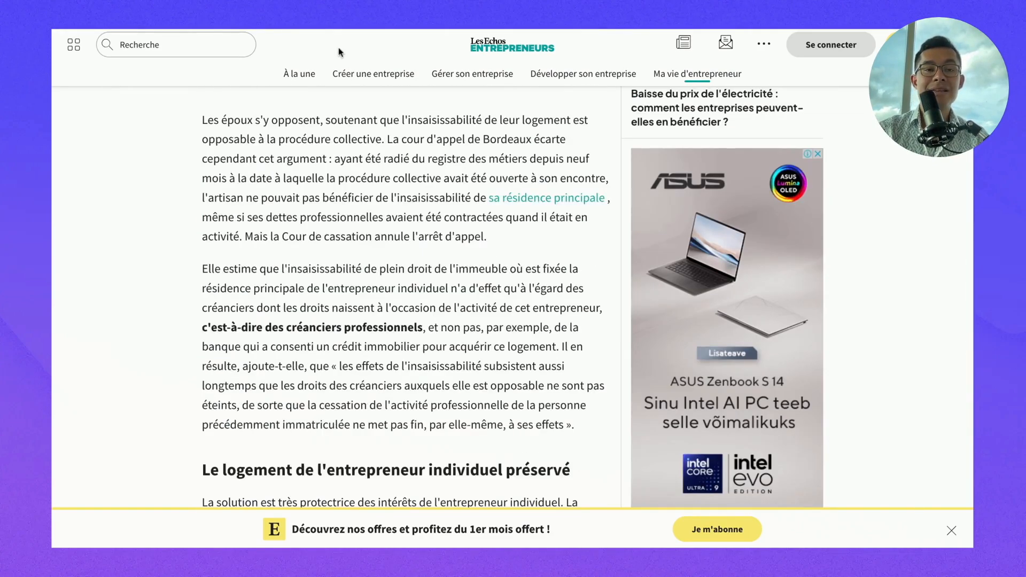
# - Paste the Les Echos article link into cell A2, then begin the scenario's first module in Make
pyautogui.click(322, 22)
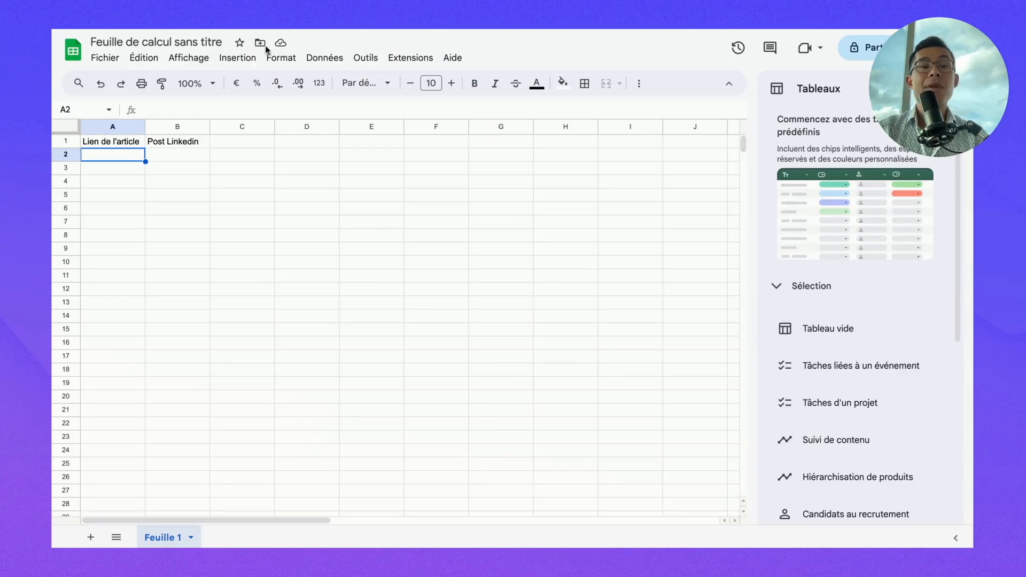
pyautogui.click(155, 185)
pyautogui.click(133, 159)
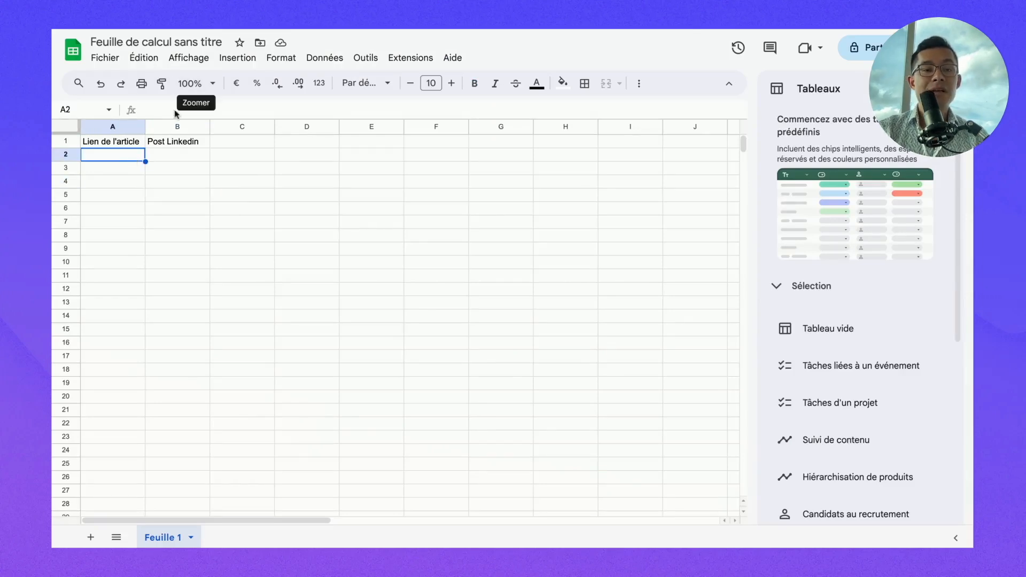
pyautogui.write('https://entrepreneurs.lesechos.fr/ma-vie/patrimoine/la-residence-principale-dun-entrepreneur-peut-elle-etre-saisie-par-des-creanciers-professionnels-2124169')
pyautogui.click(138, 223)
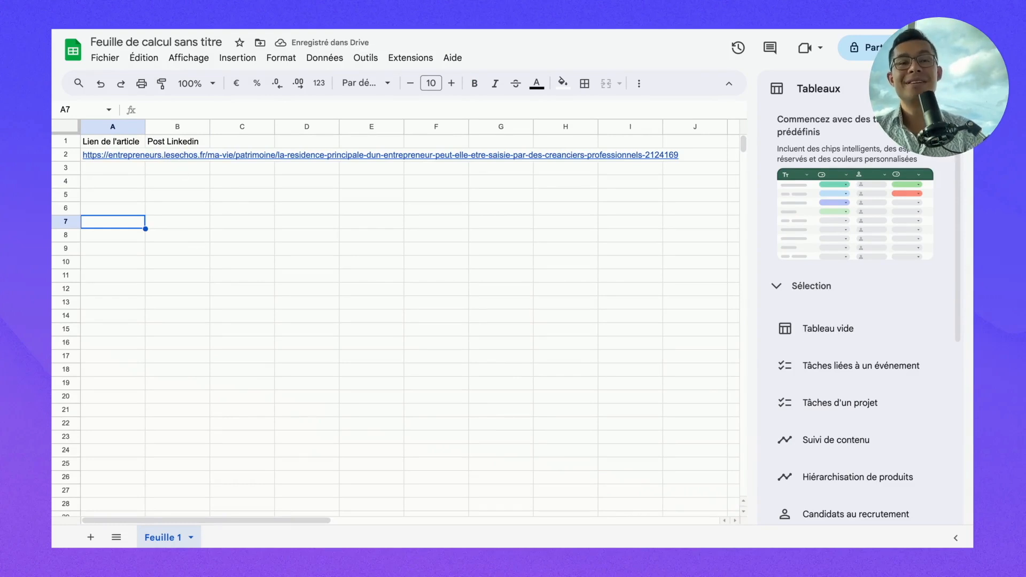
pyautogui.click(173, 236)
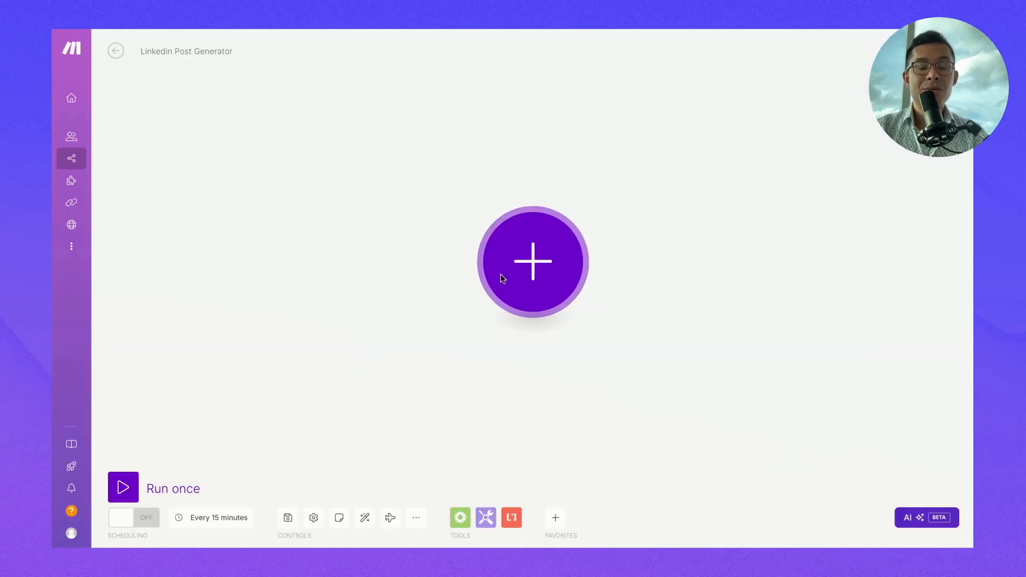
pyautogui.click(499, 280)
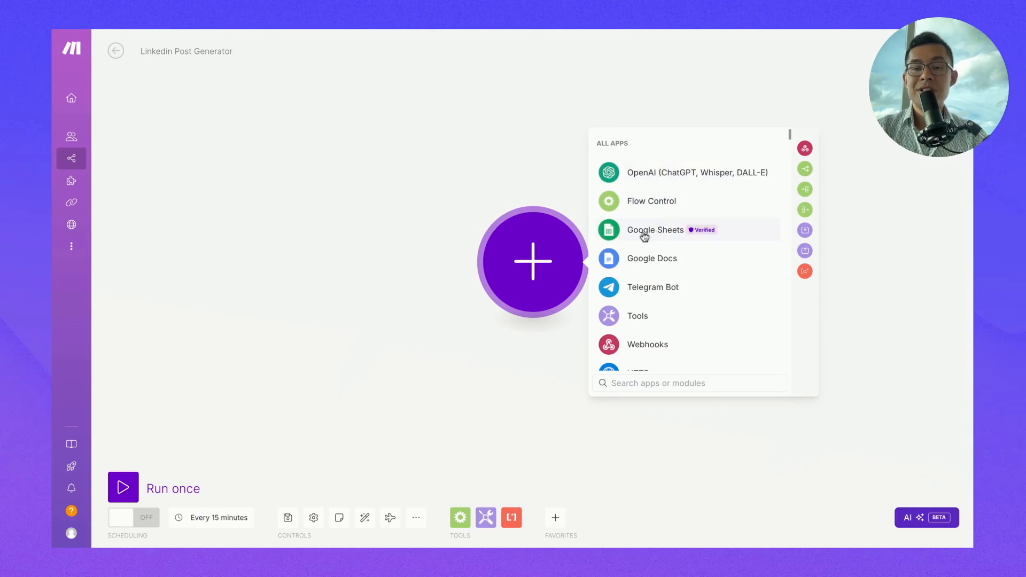
# - Add a Google Sheets 'Watch New Rows' trigger as the scenario's first module
pyautogui.click(655, 234)
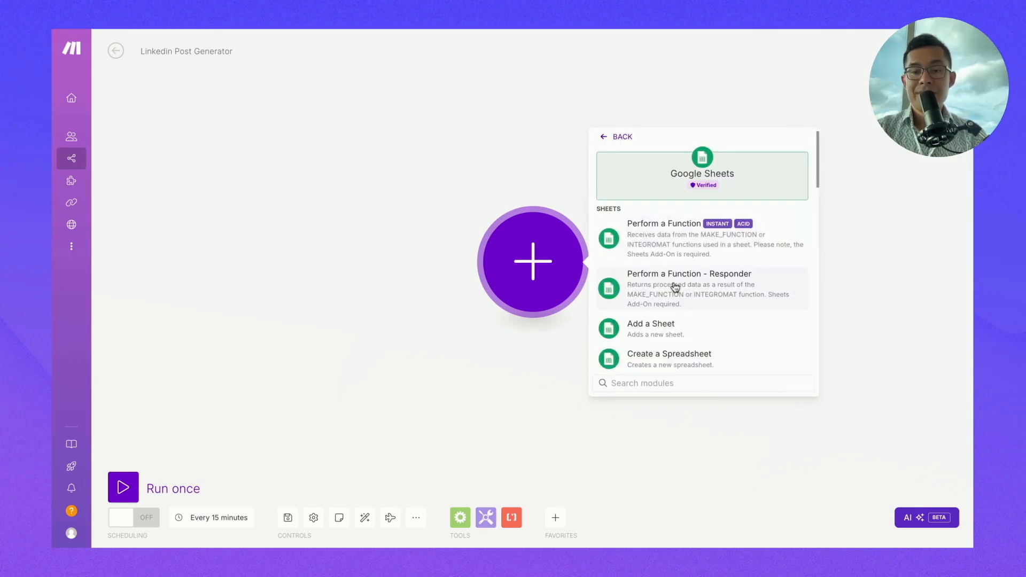
pyautogui.write('watc')
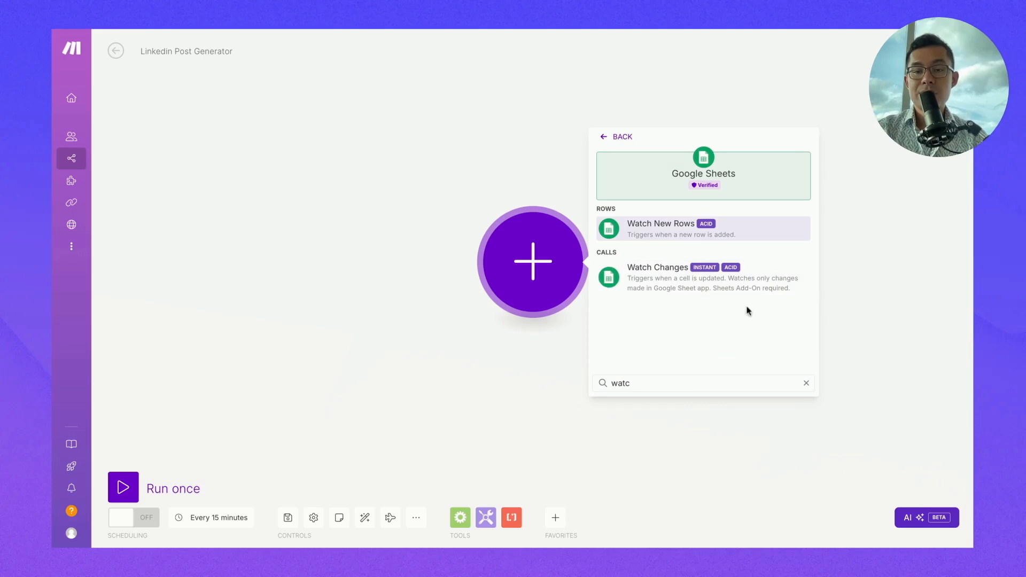
pyautogui.click(675, 226)
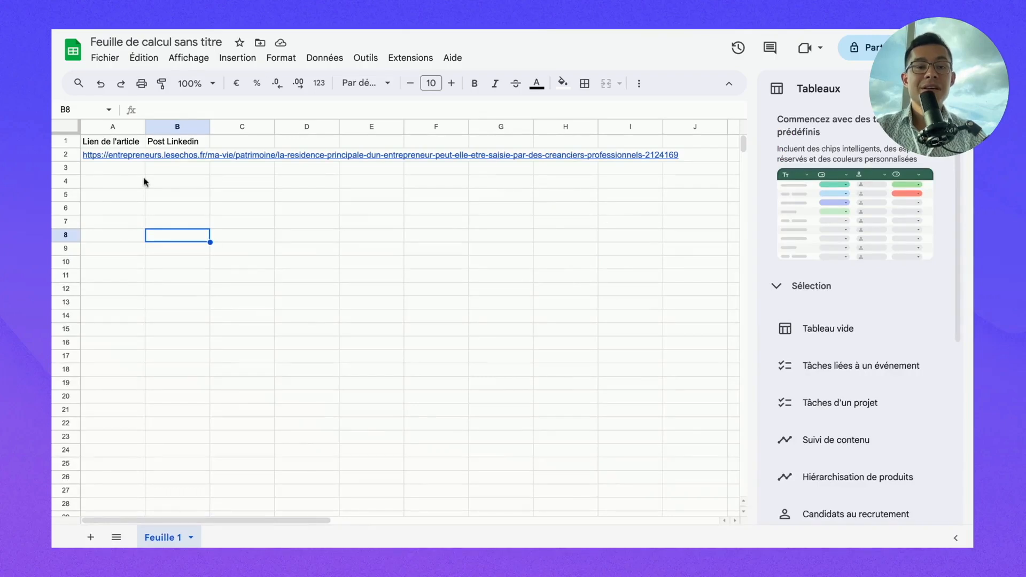
pyautogui.click(97, 171)
# - Inspect a few column A cells in the sheet without editing anything
pyautogui.click(97, 199)
pyautogui.click(97, 180)
pyautogui.click(91, 170)
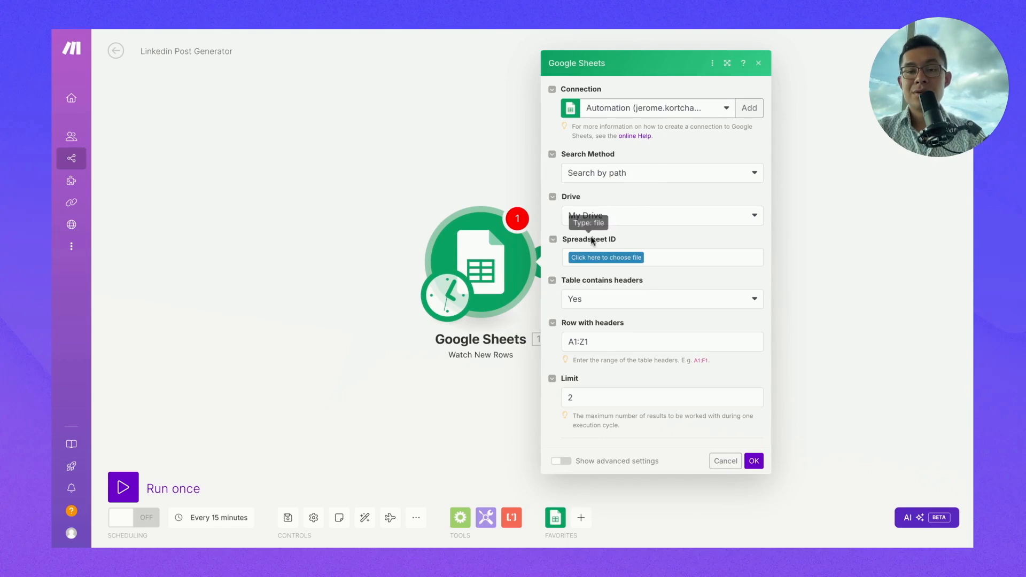
# - Point the trigger at Automation / Linkedin Post Generator - Demo / Linkedin Post Generator, sheet Feuille 1
pyautogui.click(608, 258)
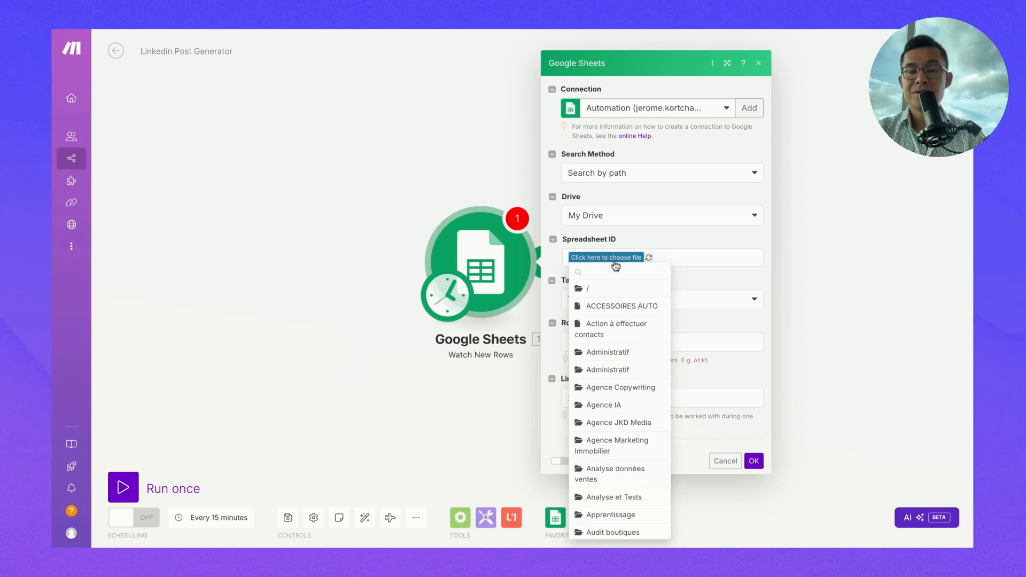
pyautogui.scroll(-3, 616, 418)
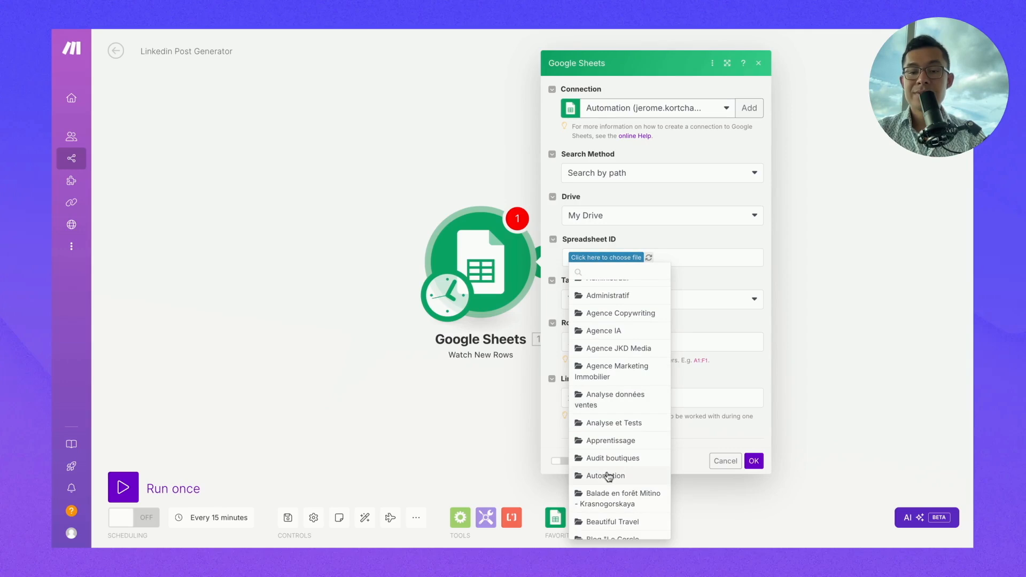
pyautogui.click(607, 475)
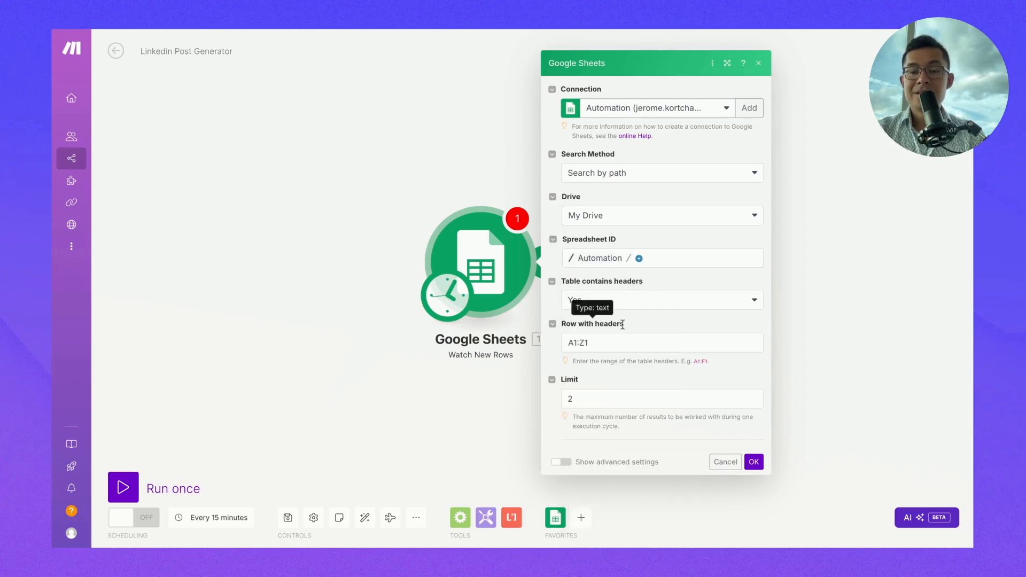
pyautogui.click(640, 259)
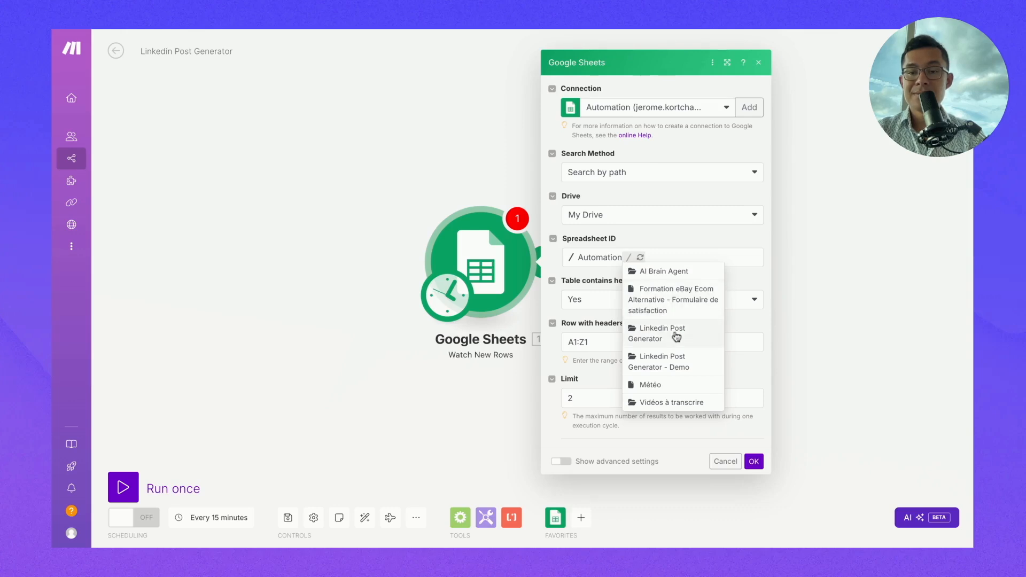
pyautogui.click(658, 370)
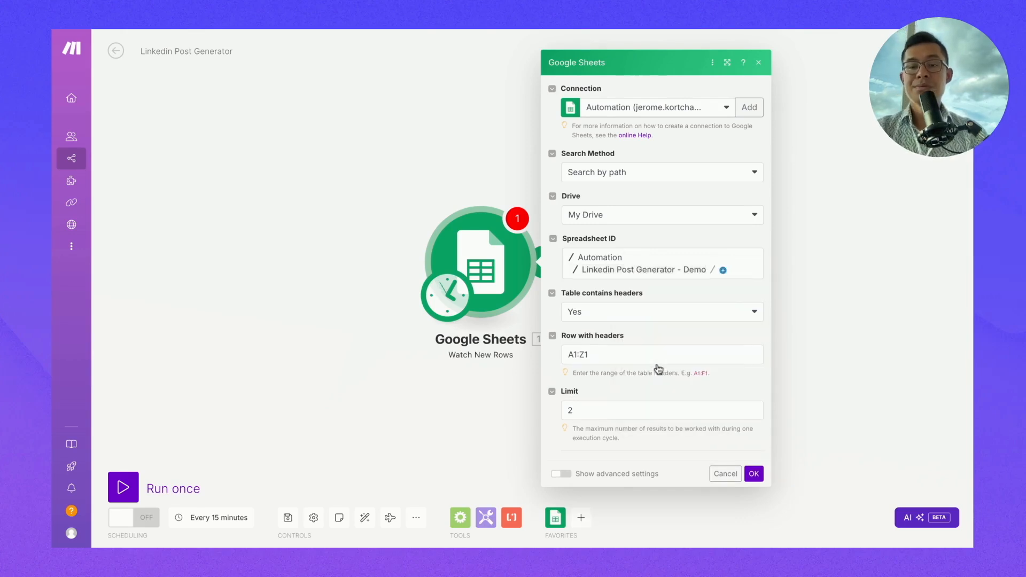
pyautogui.click(723, 270)
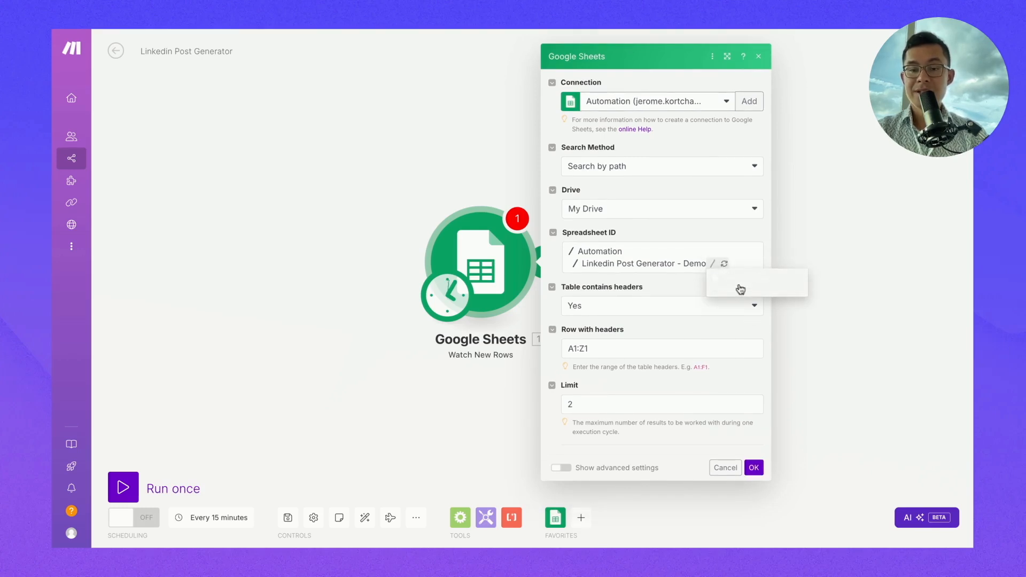
pyautogui.click(739, 289)
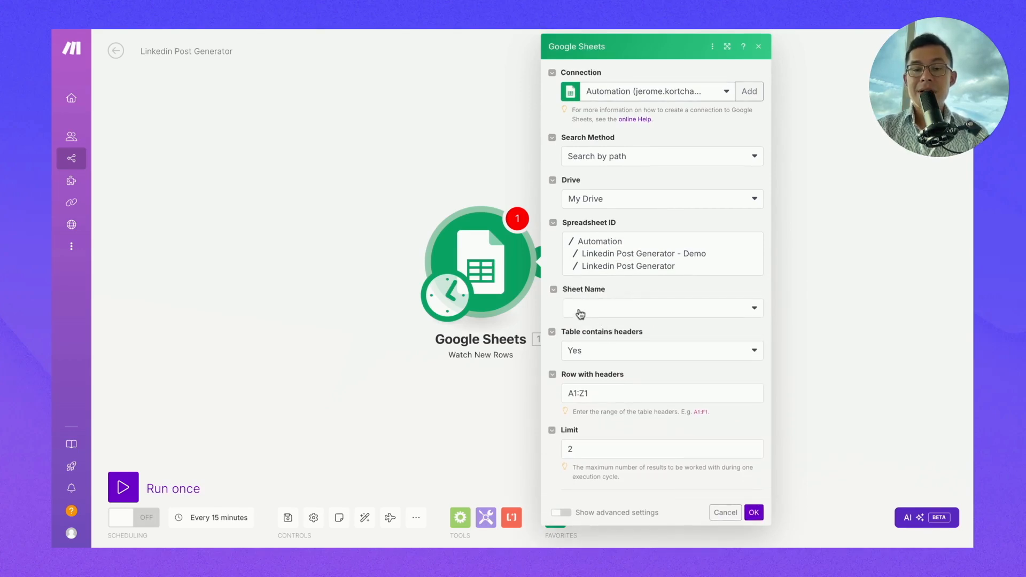
pyautogui.click(581, 313)
pyautogui.click(592, 326)
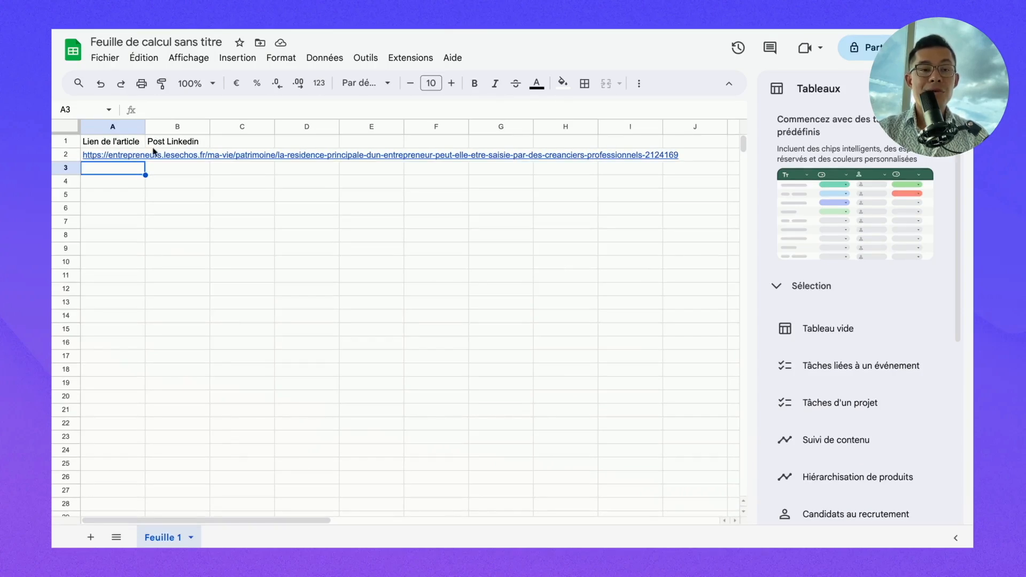
# - Keep the limit at 2, save the trigger, and set it to start from row ID 1
pyautogui.click(123, 142)
pyautogui.click(156, 143)
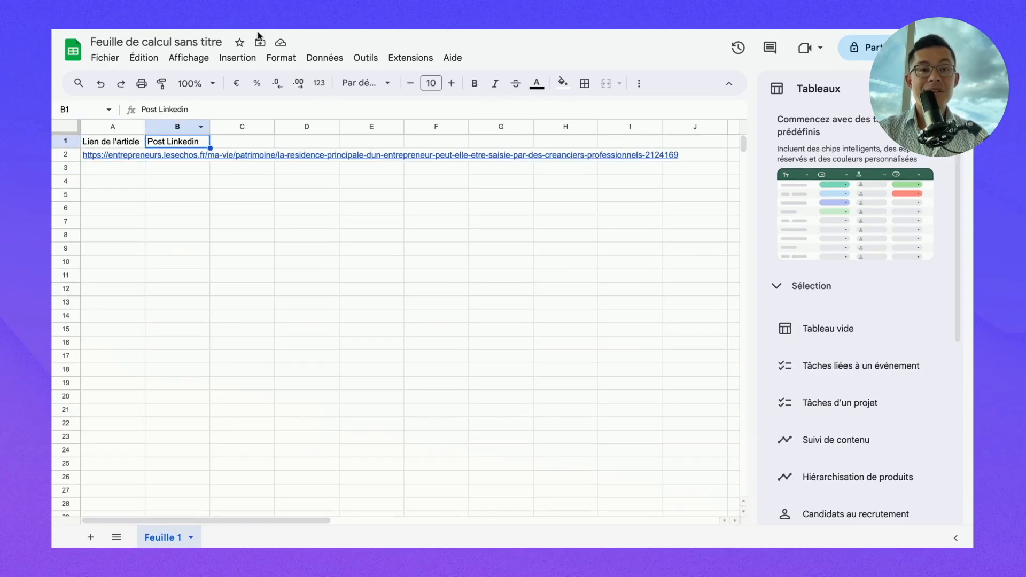
pyautogui.click(262, 30)
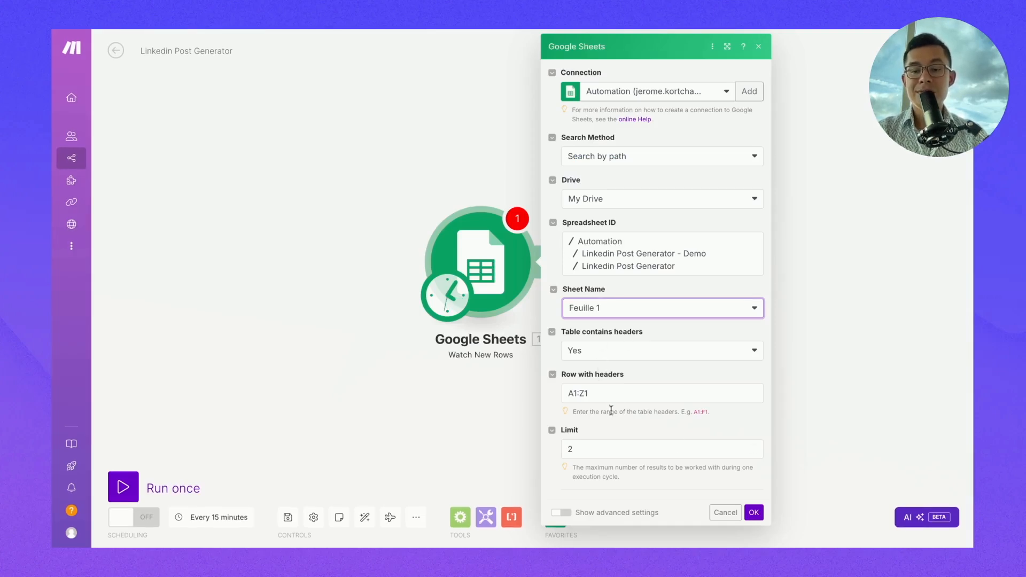
pyautogui.click(596, 447)
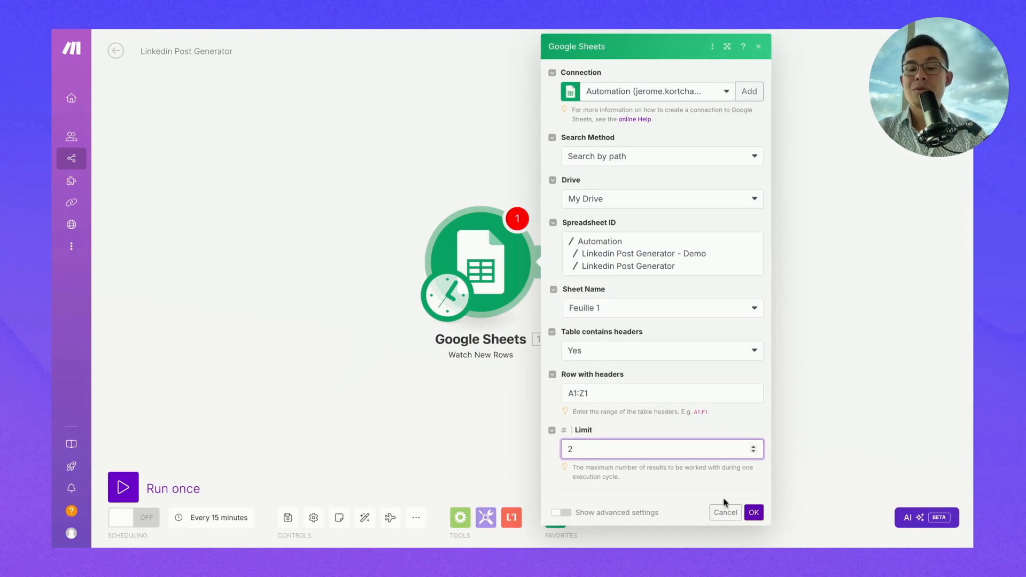
pyautogui.click(753, 514)
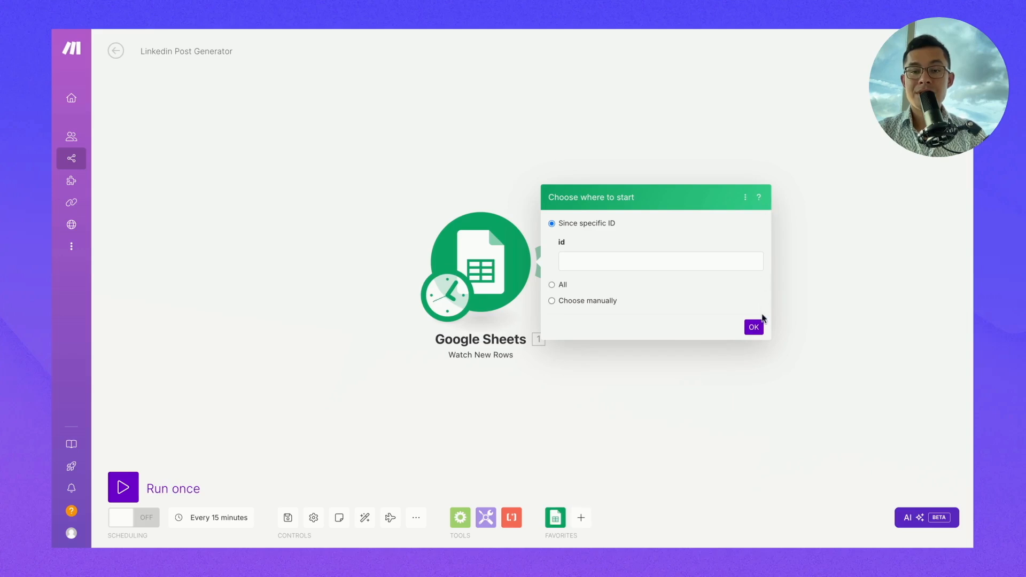
pyautogui.click(757, 333)
pyautogui.click(656, 261)
pyautogui.write('1')
pyautogui.press('Return')
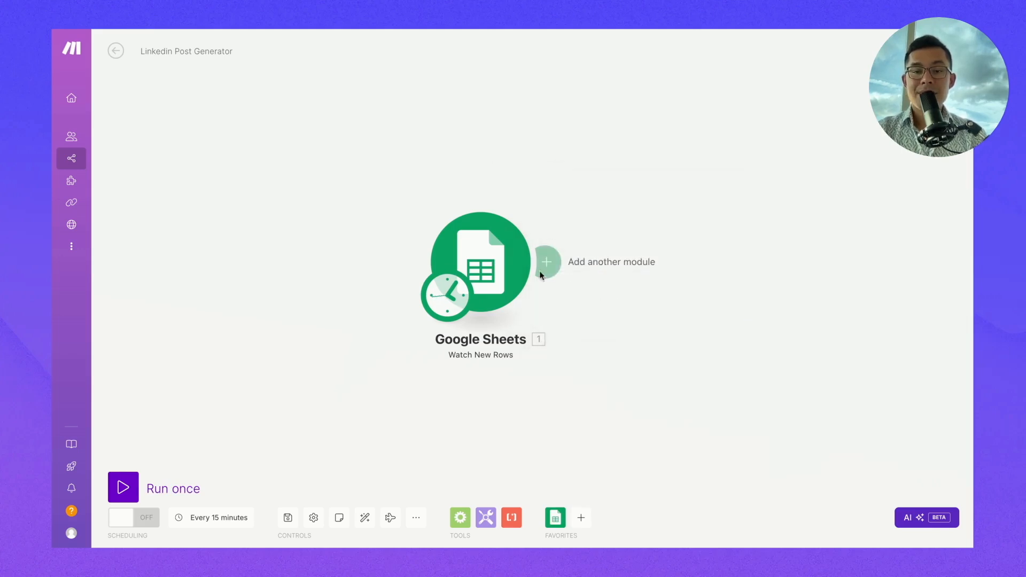
pyautogui.rightClick(484, 263)
# - Run only the Watch New Rows module, returning row 2's Les Echos link, then add a following module
pyautogui.click(520, 288)
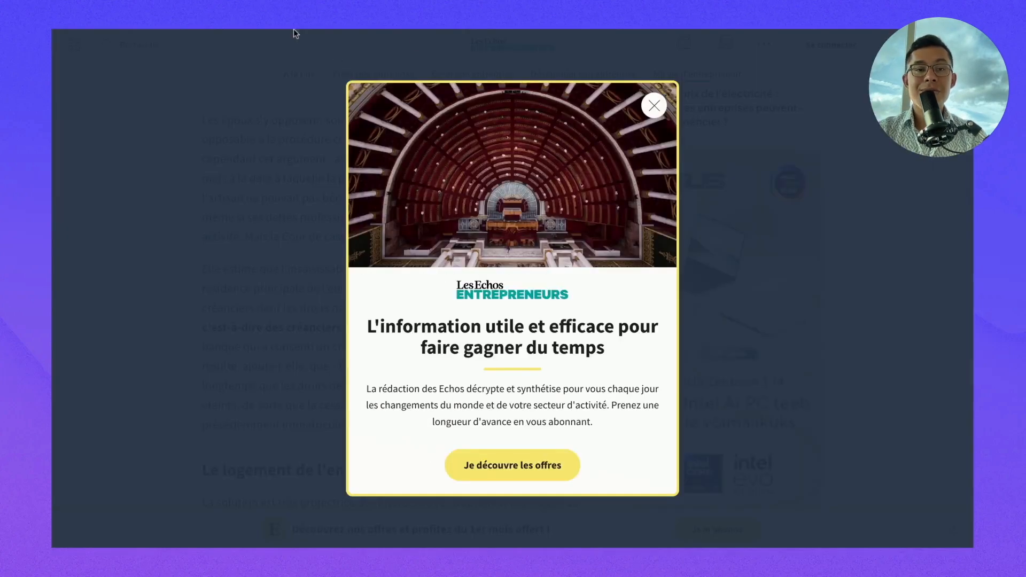
pyautogui.click(293, 30)
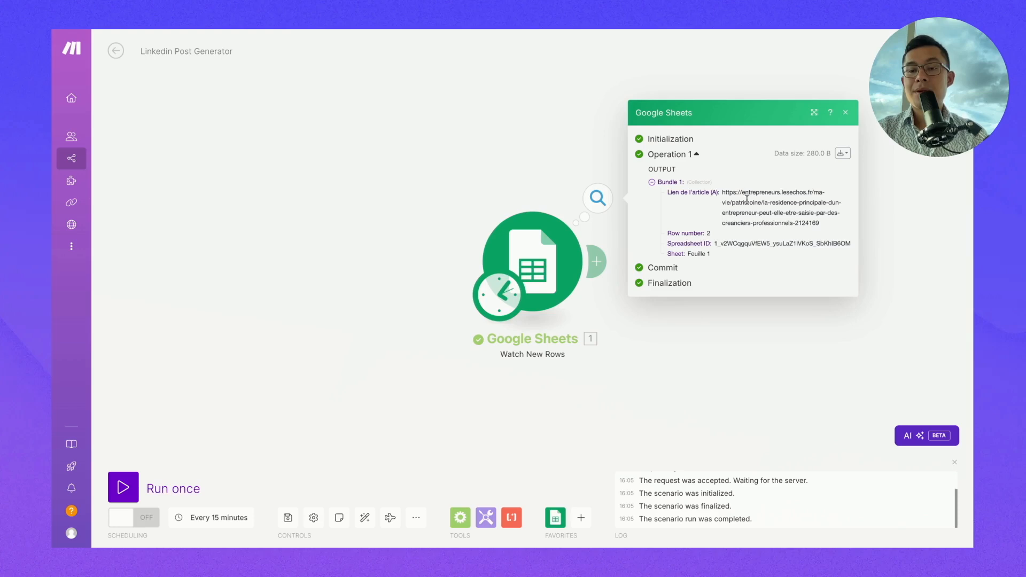
pyautogui.click(422, 194)
pyautogui.click(596, 261)
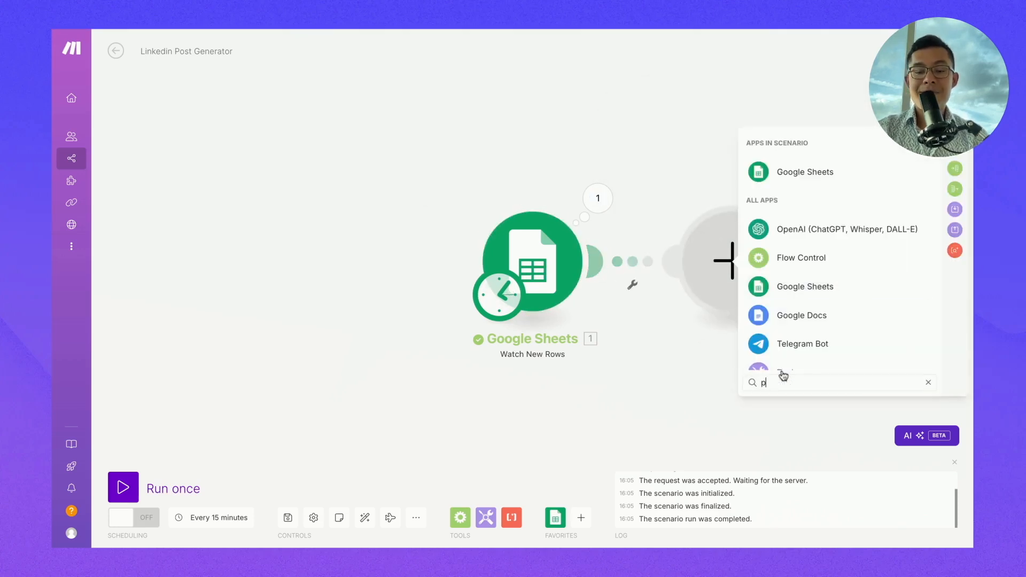
# - Search 'perpl' and add Perplexity AI's Create a Chat Completion module after the Sheets trigger
pyautogui.write('perpl')
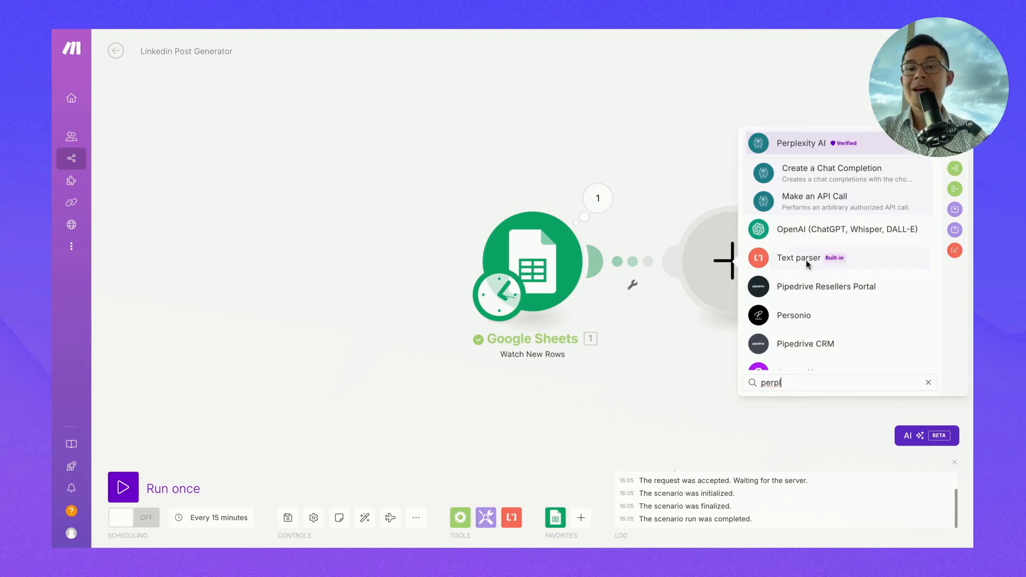
pyautogui.click(784, 180)
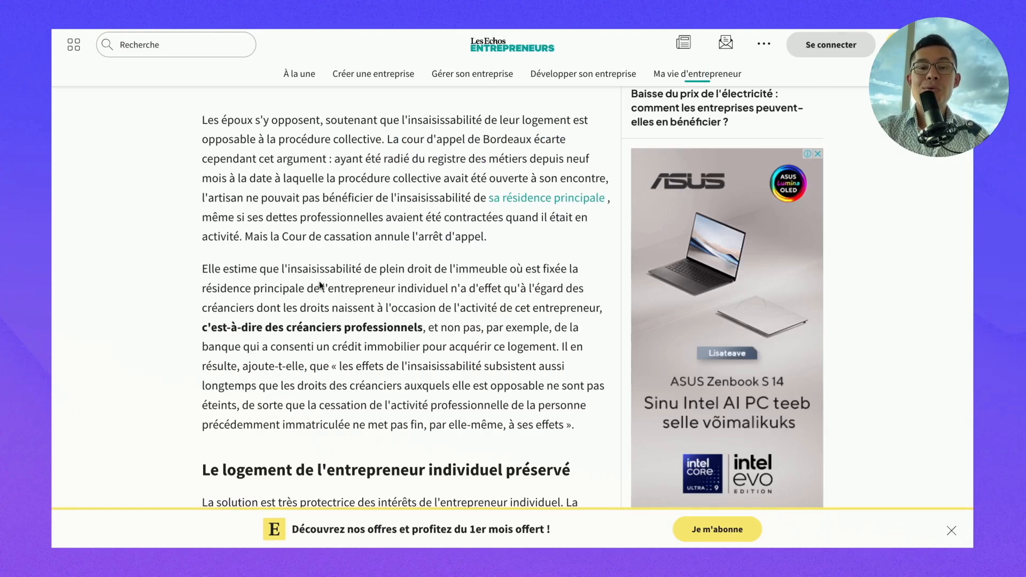
pyautogui.scroll(20, 320, 285)
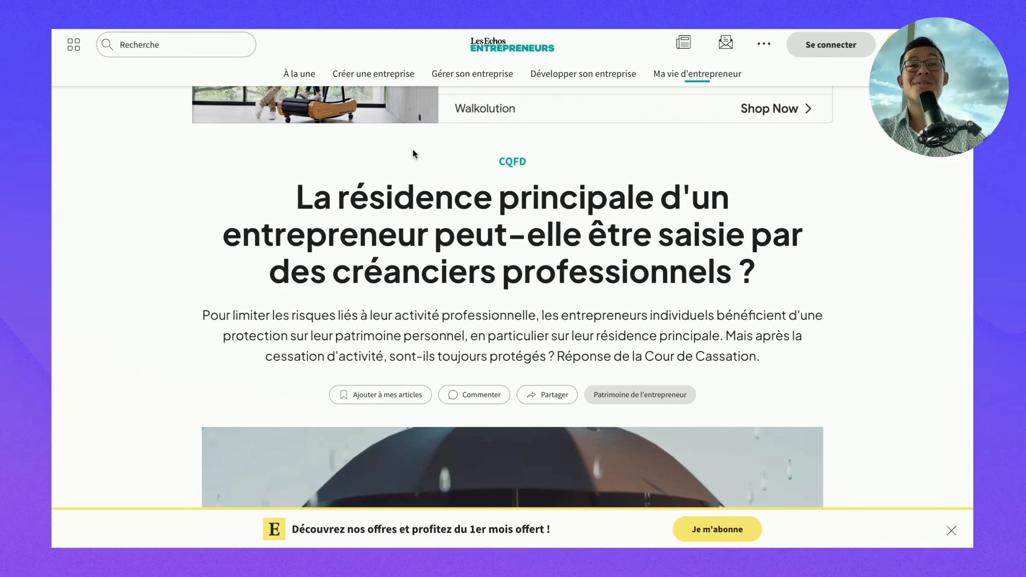
pyautogui.scroll(-3, 406, 273)
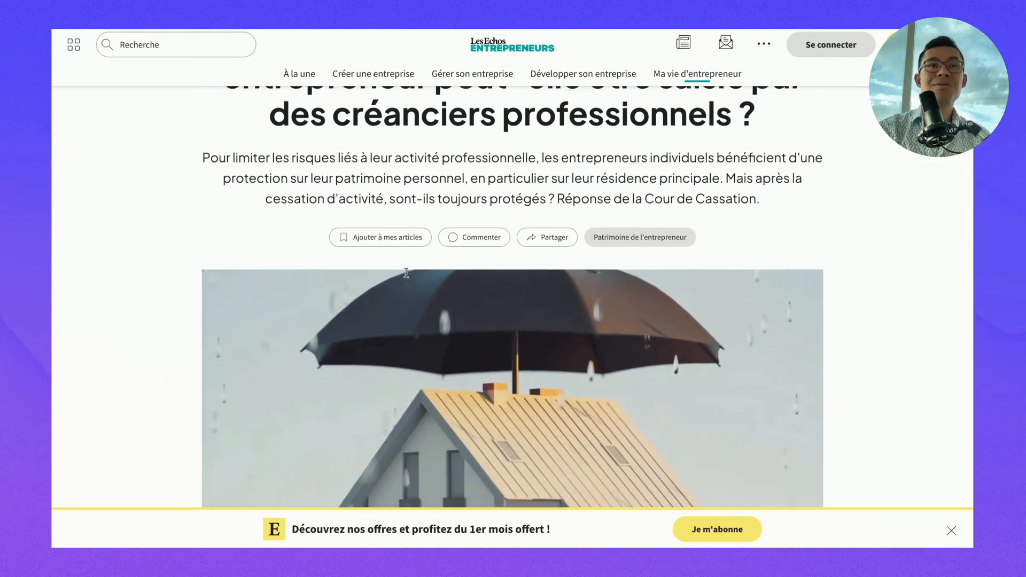
pyautogui.scroll(-1, 512, 297)
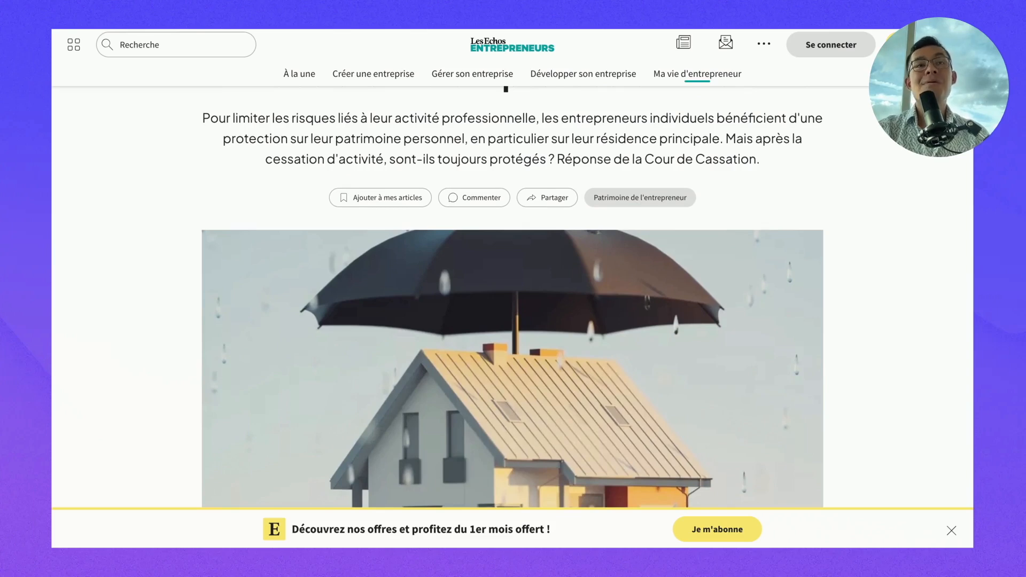
pyautogui.scroll(-8, 293, 166)
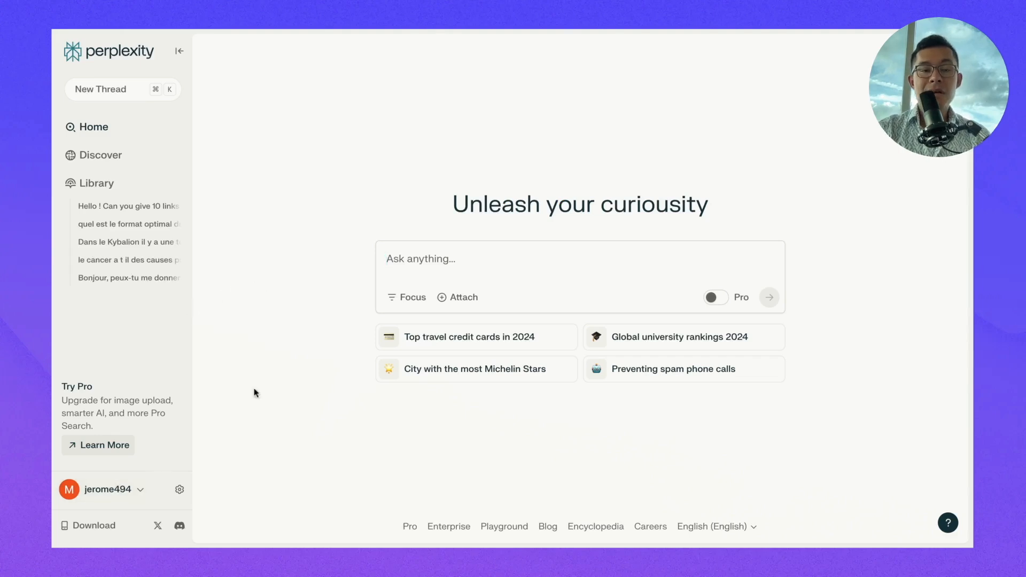
# - Ask Perplexity 'comment créer une entreprise' and open the account settings
pyautogui.click(99, 495)
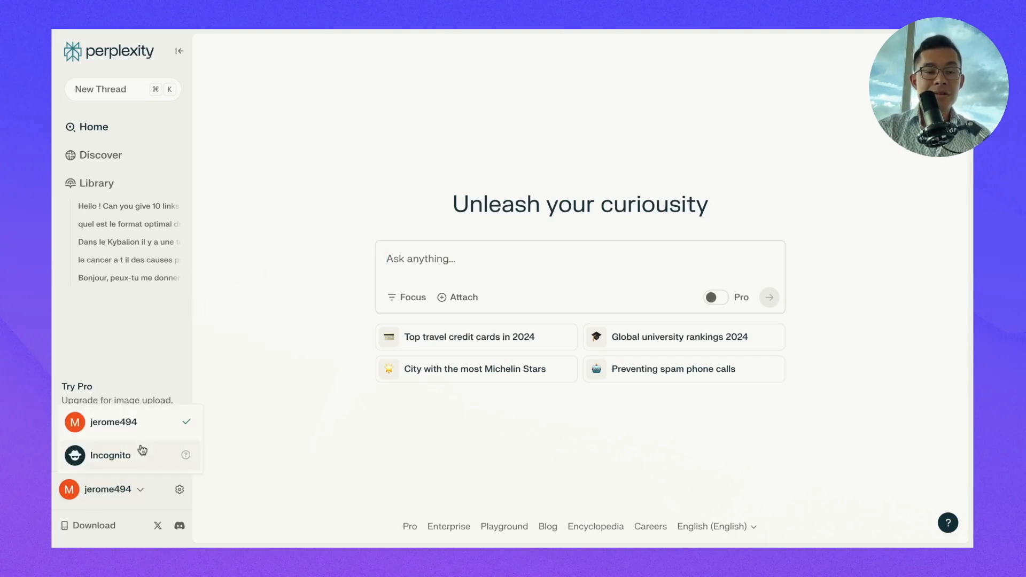
pyautogui.click(118, 423)
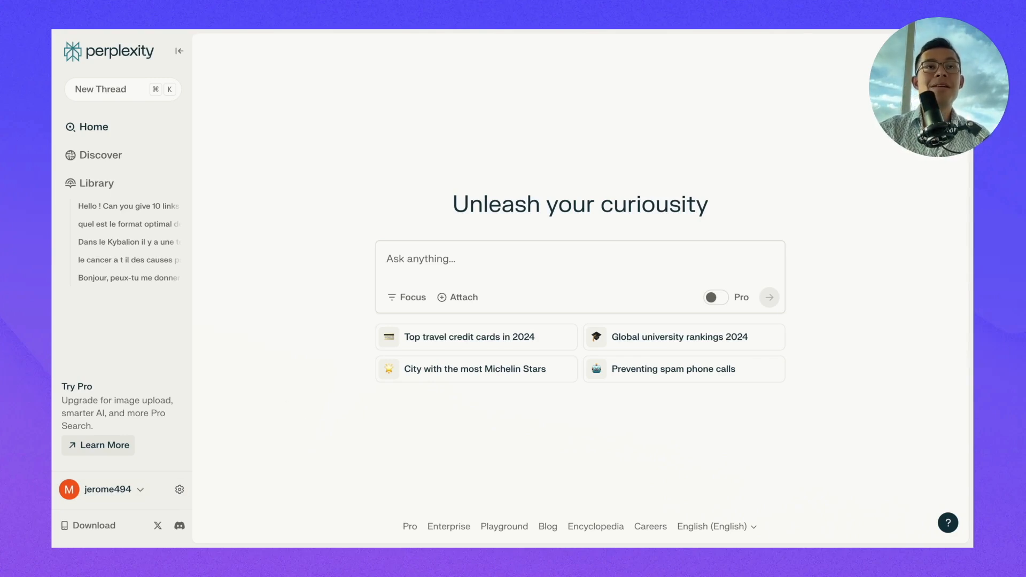
pyautogui.click(418, 263)
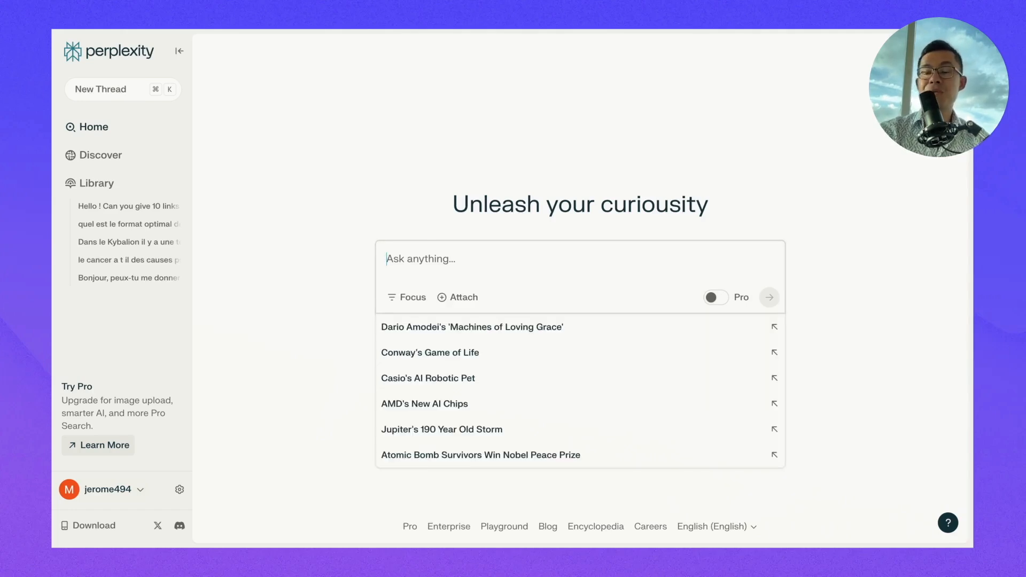
pyautogui.write('c')
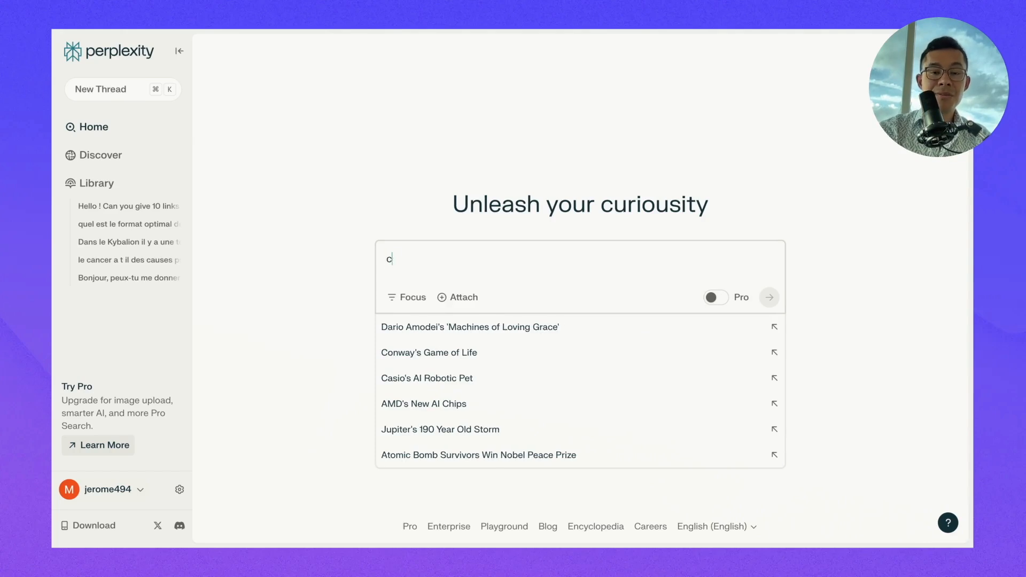
pyautogui.write('omment créer une entrp')
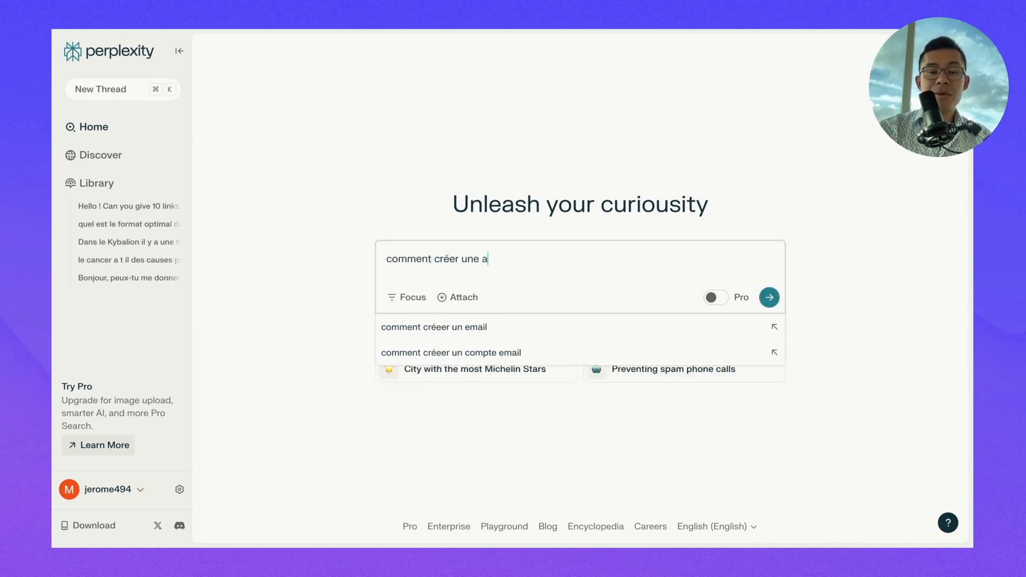
pyautogui.press('BackSpace')
pyautogui.write('eprise')
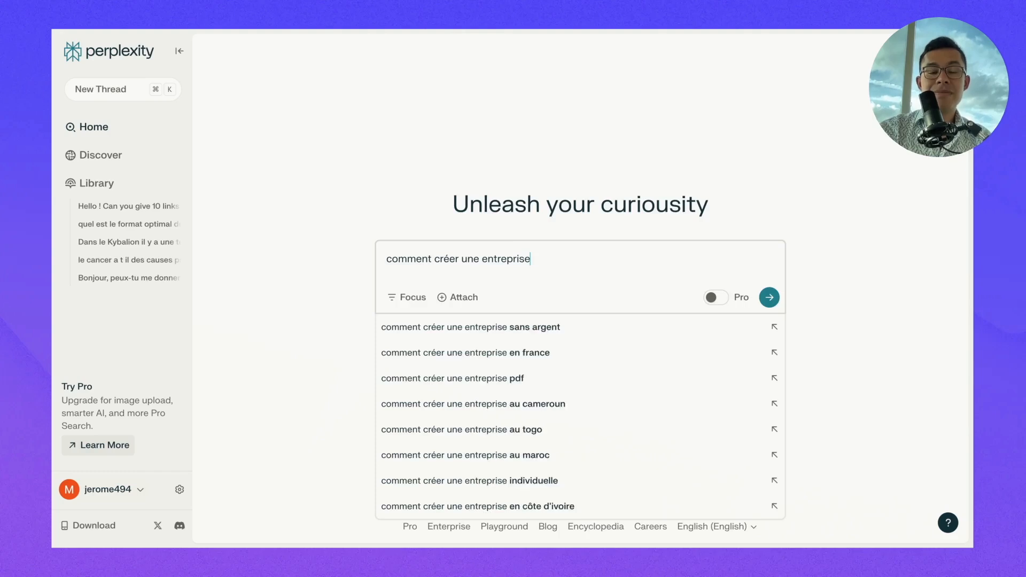
pyautogui.press('Return')
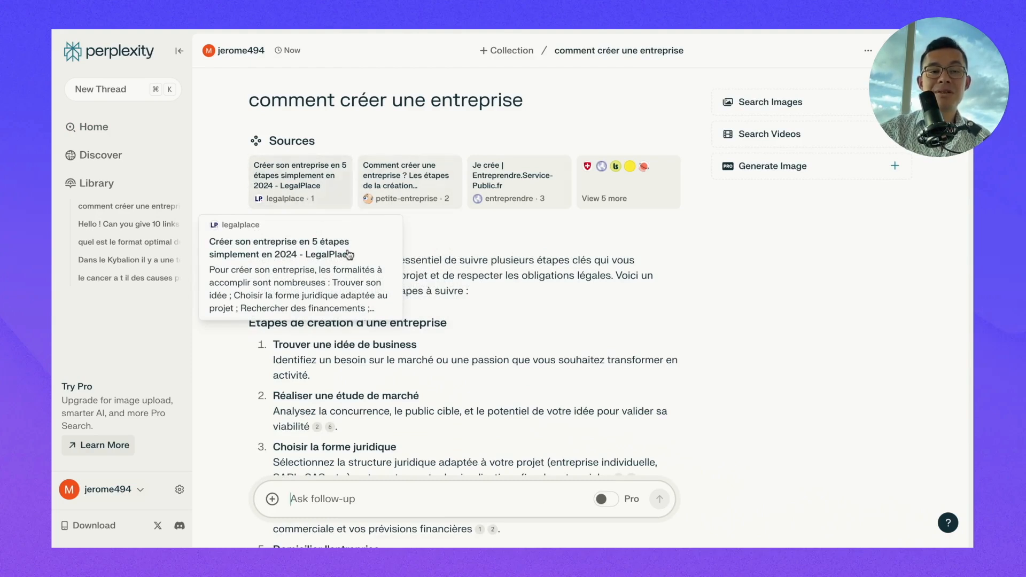
pyautogui.moveTo(399, 203)
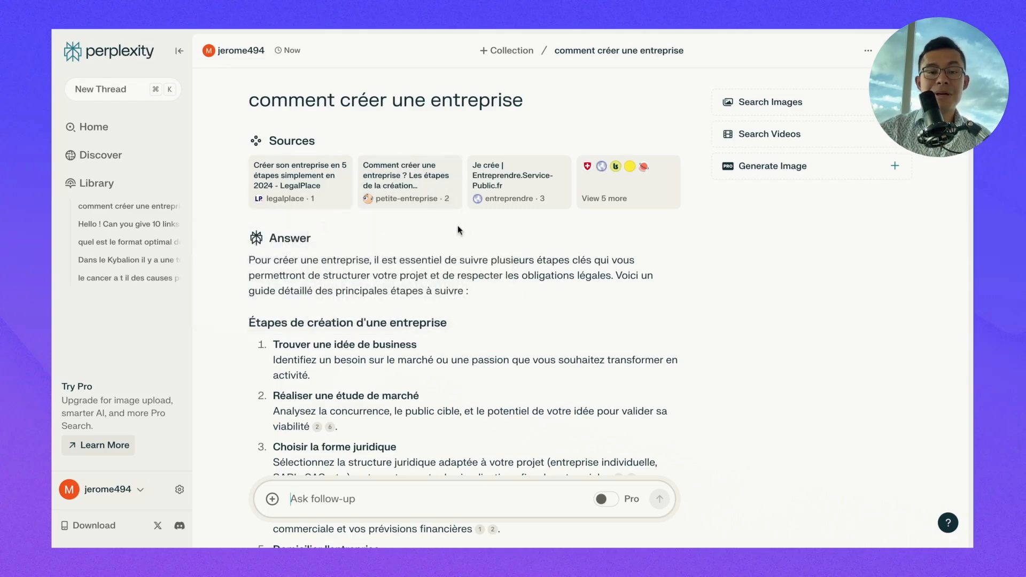
pyautogui.click(181, 491)
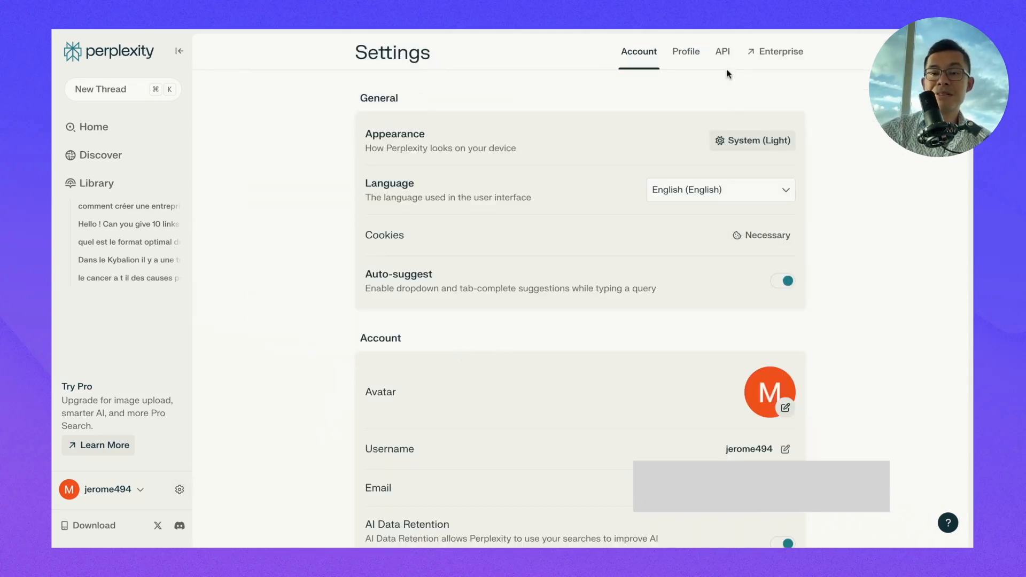
# - Show Perplexity's API settings and scroll down to credits, usage and API Keys
pyautogui.click(720, 52)
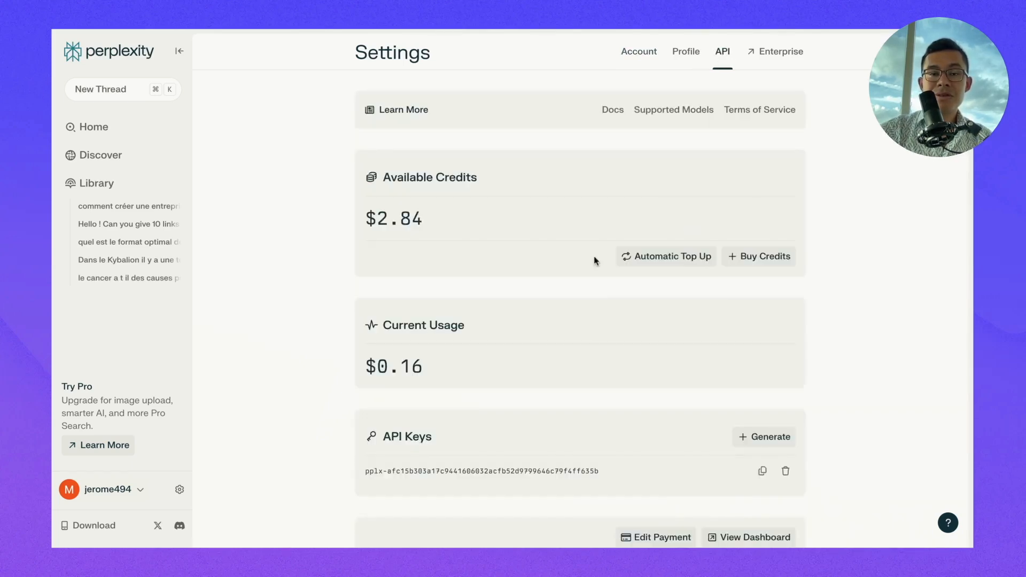
pyautogui.scroll(-1, 685, 376)
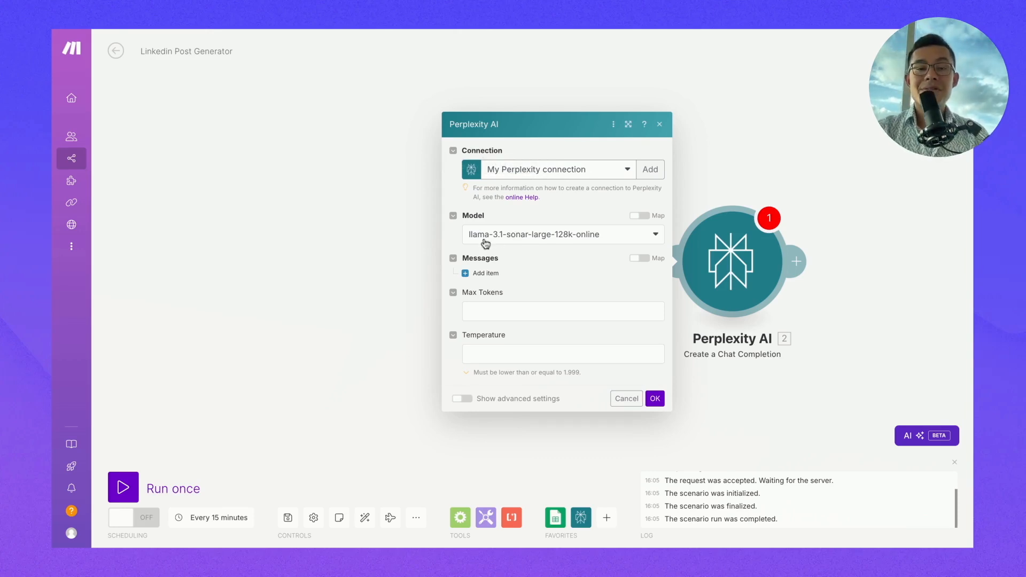
# - Add a first Messages item to the Perplexity module with role set to User
pyautogui.click(484, 273)
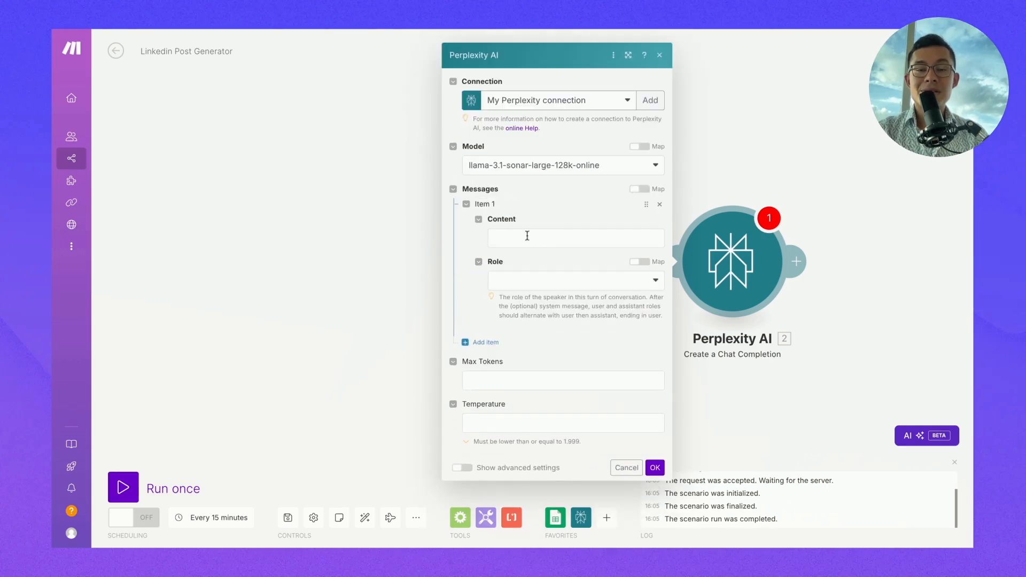
pyautogui.click(508, 281)
pyautogui.click(513, 305)
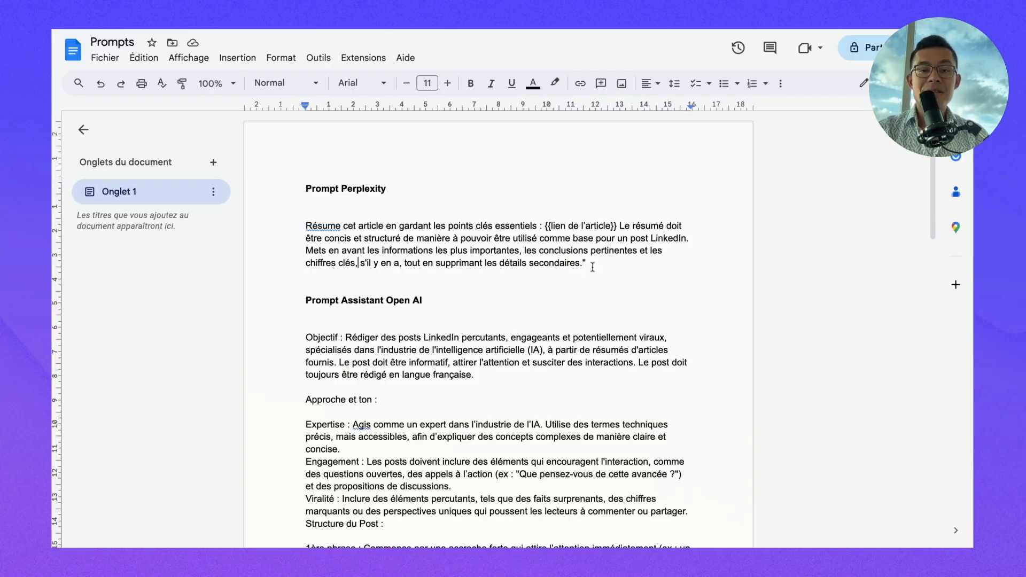
# - Copy the Prompt Perplexity paragraph from the Prompts doc and focus Make's message Content field
pyautogui.tripleClick(593, 267)
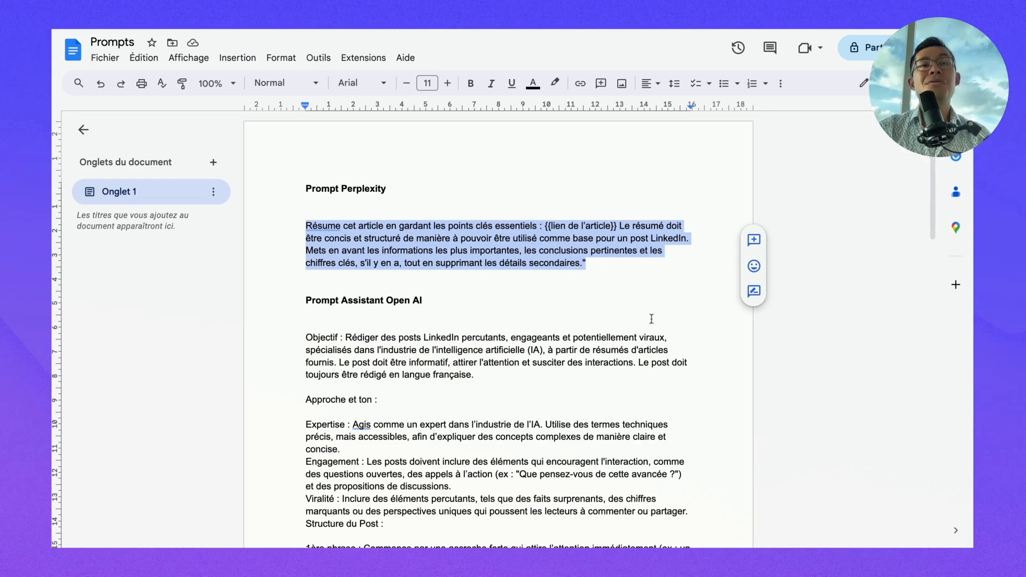
pyautogui.click(586, 263)
pyautogui.hotkey('shift', 'Up')
pyautogui.hotkey('shift', 'Up')
pyautogui.hotkey('shift', 'Up')
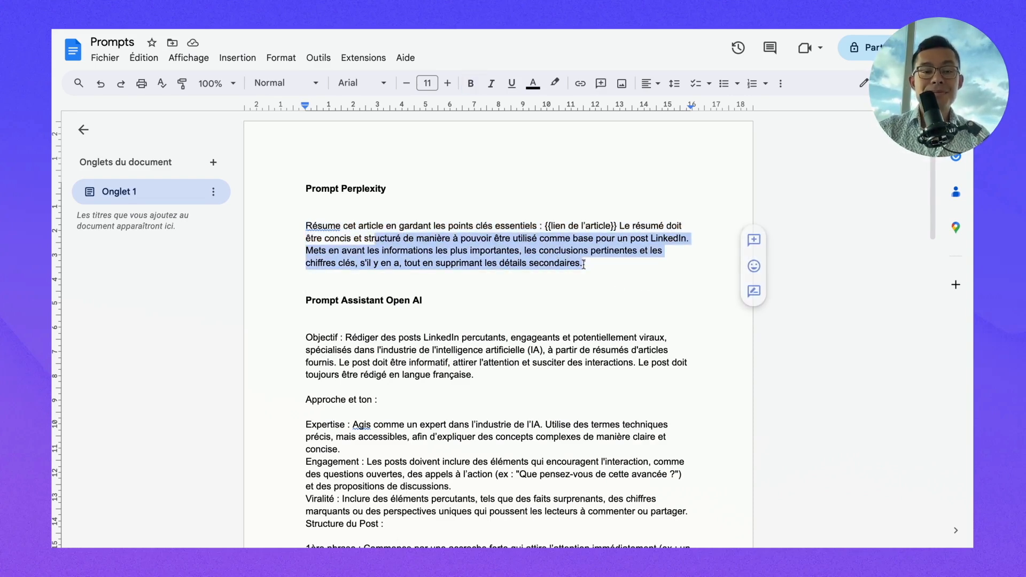
pyautogui.hotkey('shift', 'Home')
pyautogui.click(266, 30)
pyautogui.click(529, 238)
# - Paste the prompt into the User message and tidy it, adding a colon after 'clés essentiels'
pyautogui.write("Résume cet article en gardant les points clés essentiels : lien de l'article Le résumé doit être concis et structuré de manière à pouvoir être utilisé comme base pour un post LinkedIn. Mets en avant les informations les plus importantes, les conclusions pertinentes et les chiffres clés, s'il y en a, tout en supprimant les détails secondaires.")
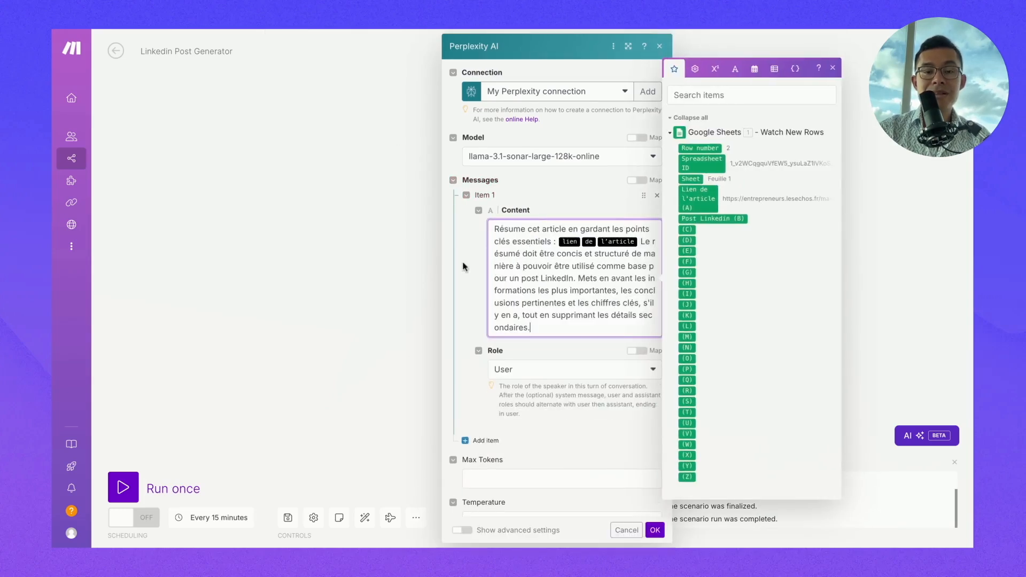
pyautogui.click(454, 268)
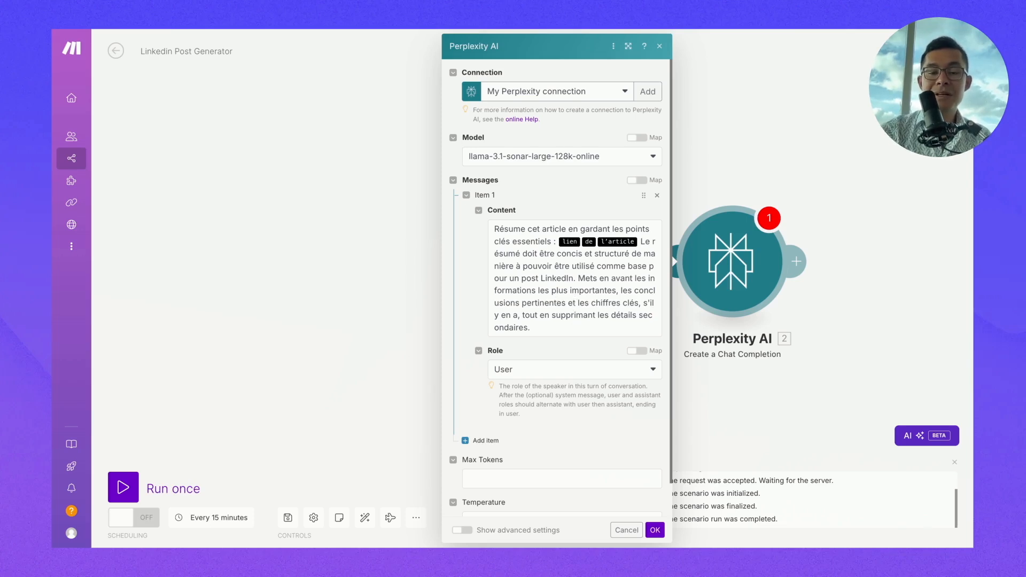
pyautogui.click(637, 241)
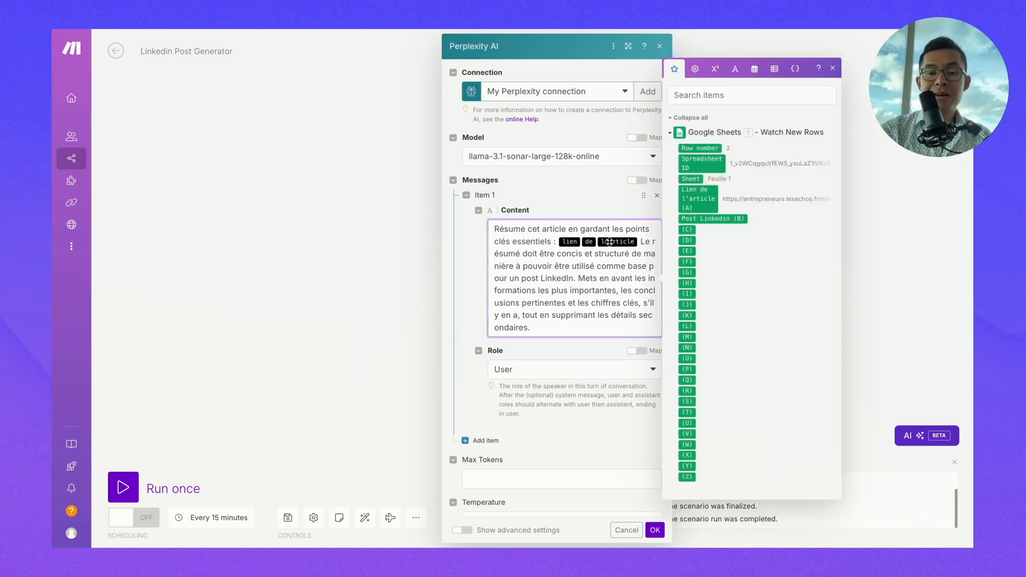
pyautogui.click(556, 240)
pyautogui.write(':')
pyautogui.press('Return')
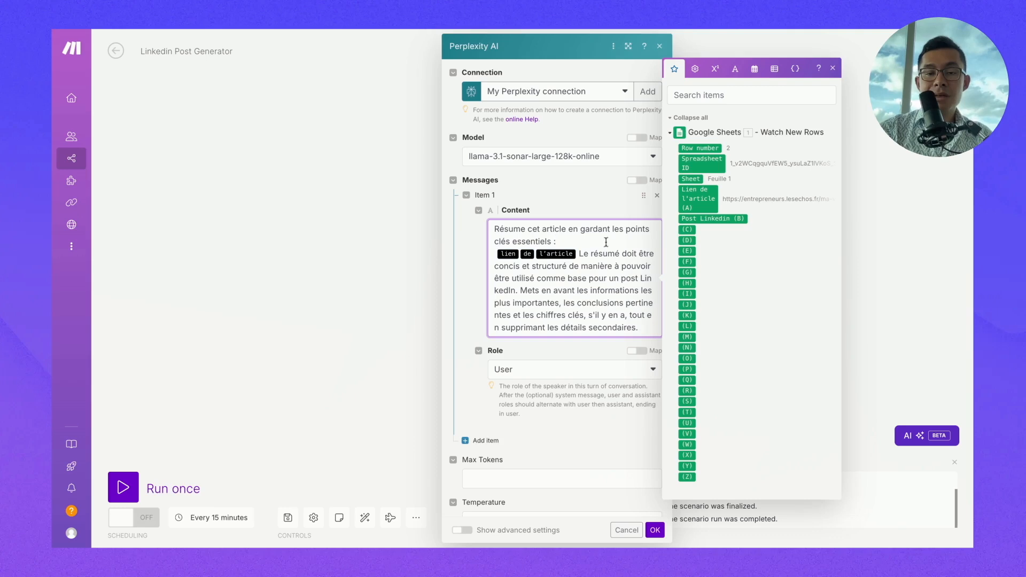
pyautogui.click(578, 250)
pyautogui.press('Return')
pyautogui.press('BackSpace')
pyautogui.press('BackSpace')
pyautogui.press('BackSpace')
pyautogui.press('BackSpace')
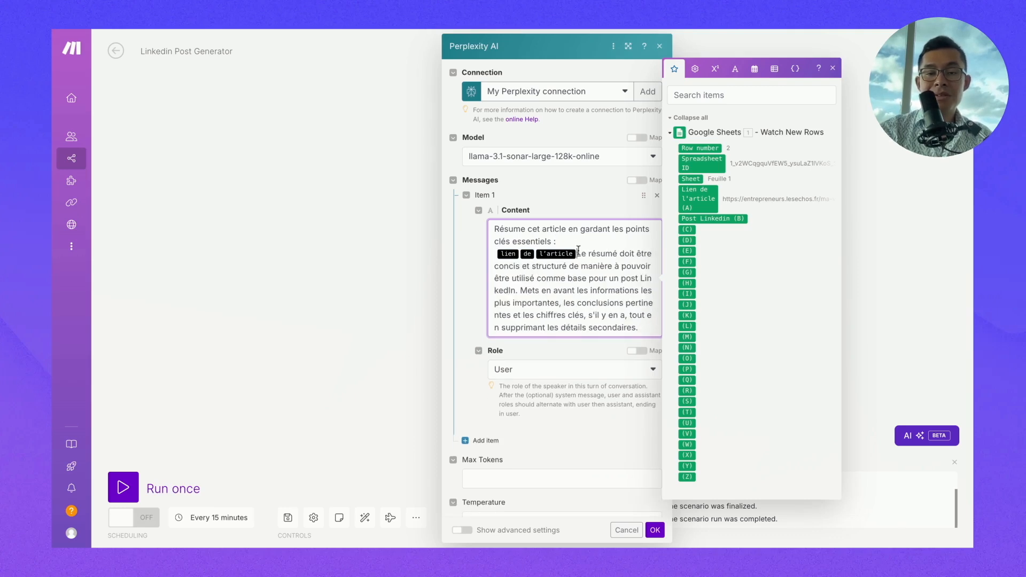
pyautogui.press('BackSpace')
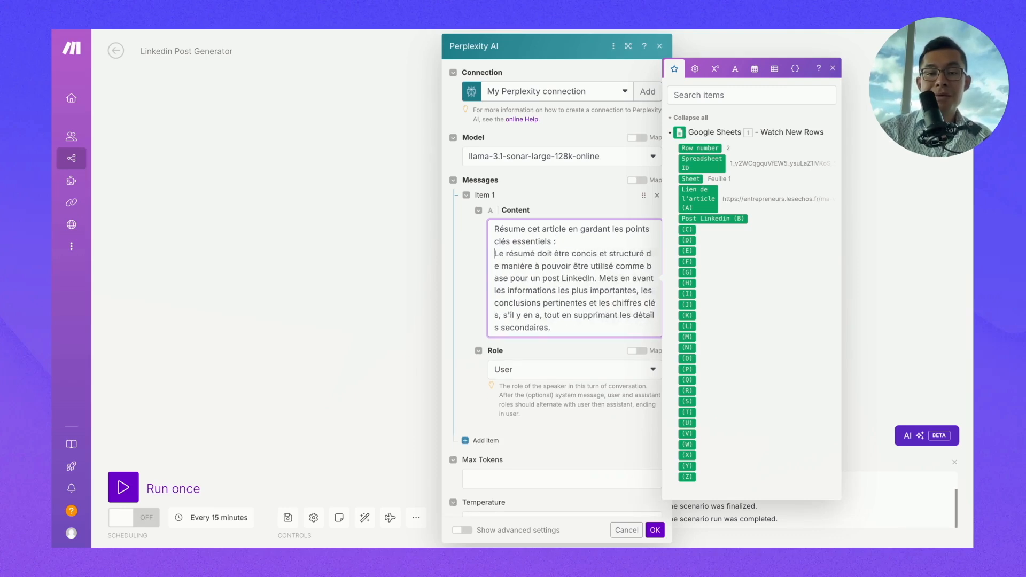
pyautogui.press('BackSpace')
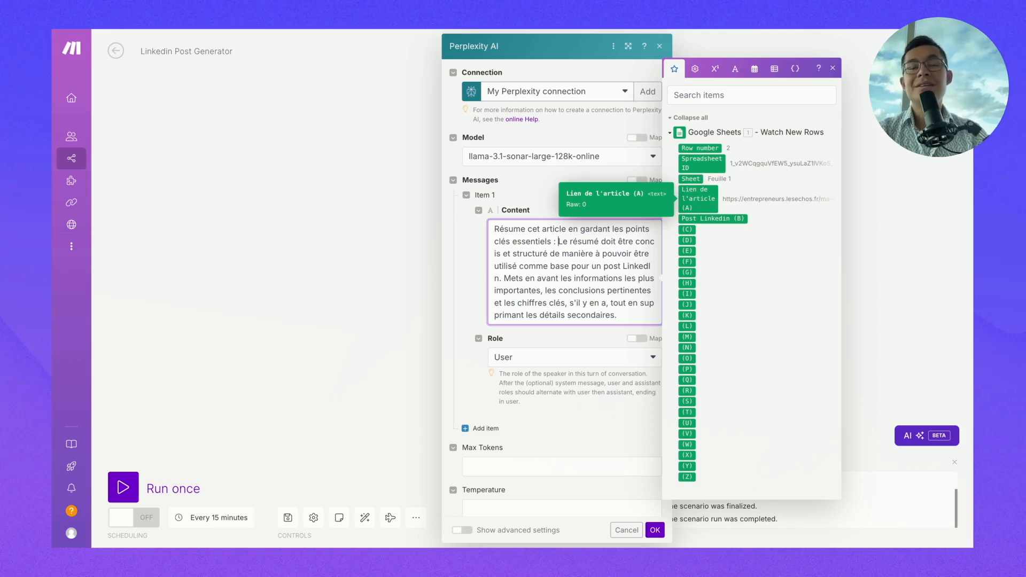
# - Insert the mapped 'Lien de l'article (A)' field after the colon and save the module
pyautogui.moveTo(698, 198); pyautogui.dragTo(599, 247)
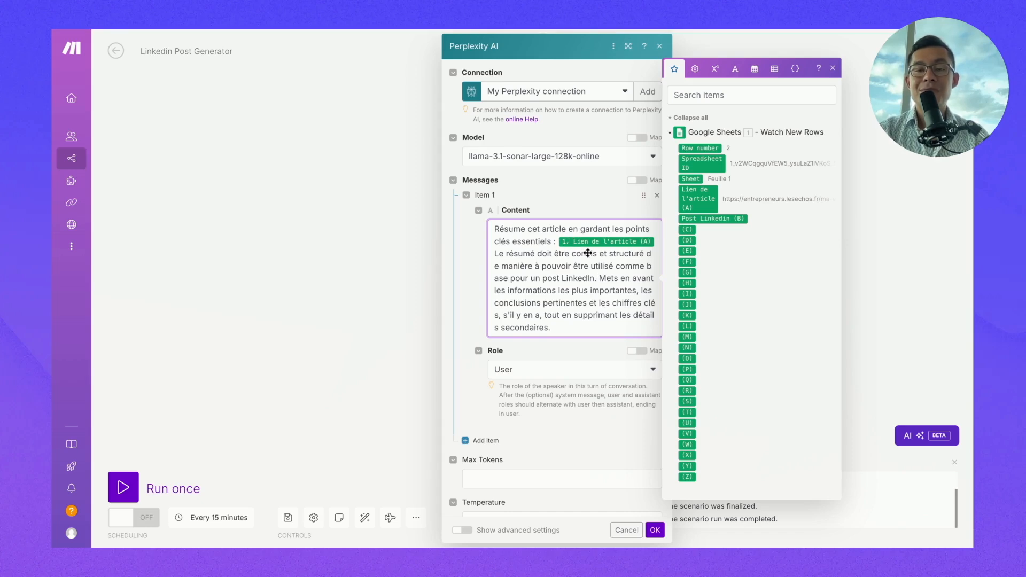
pyautogui.click(465, 324)
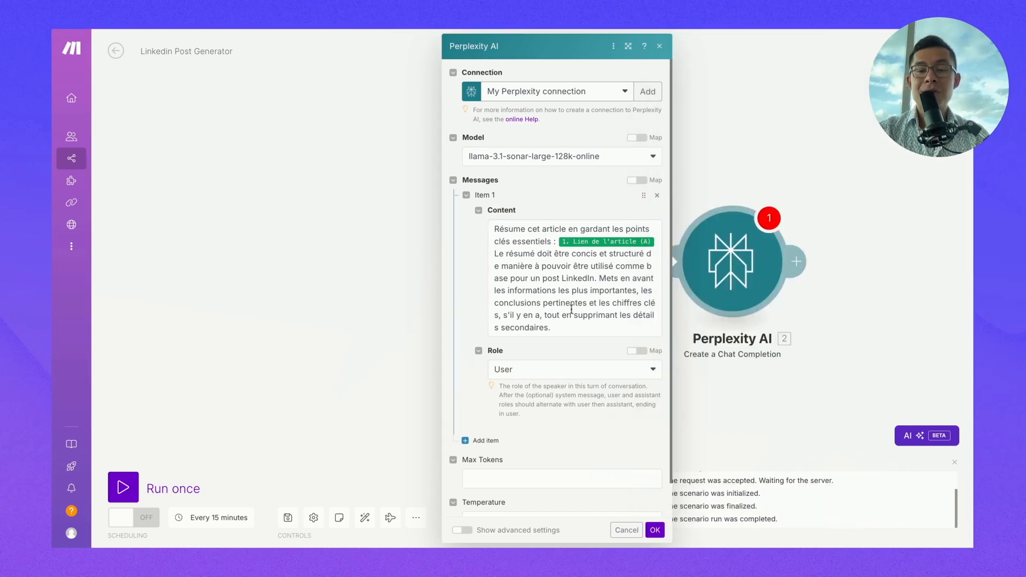
pyautogui.scroll(-1, 603, 406)
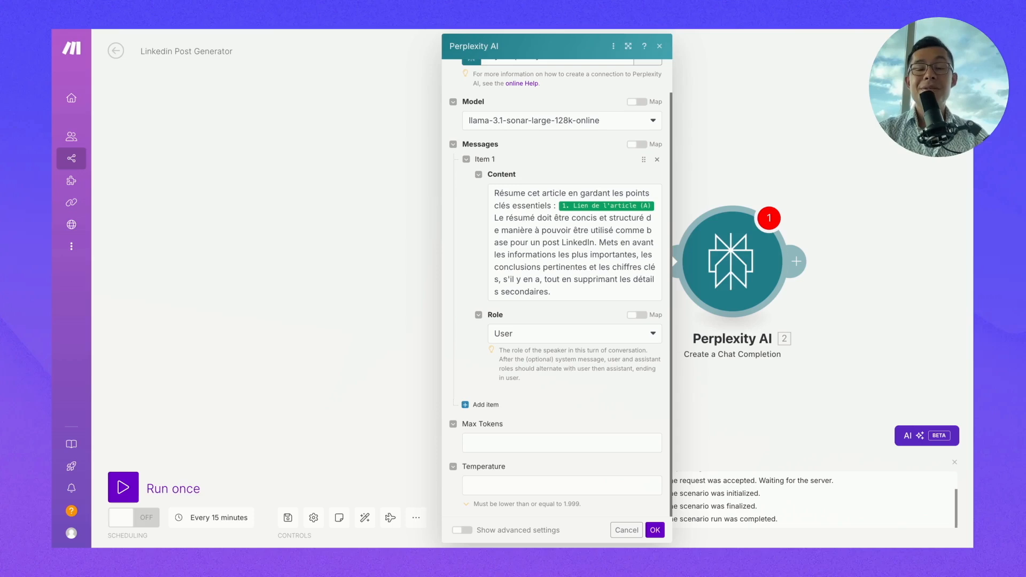
pyautogui.click(655, 530)
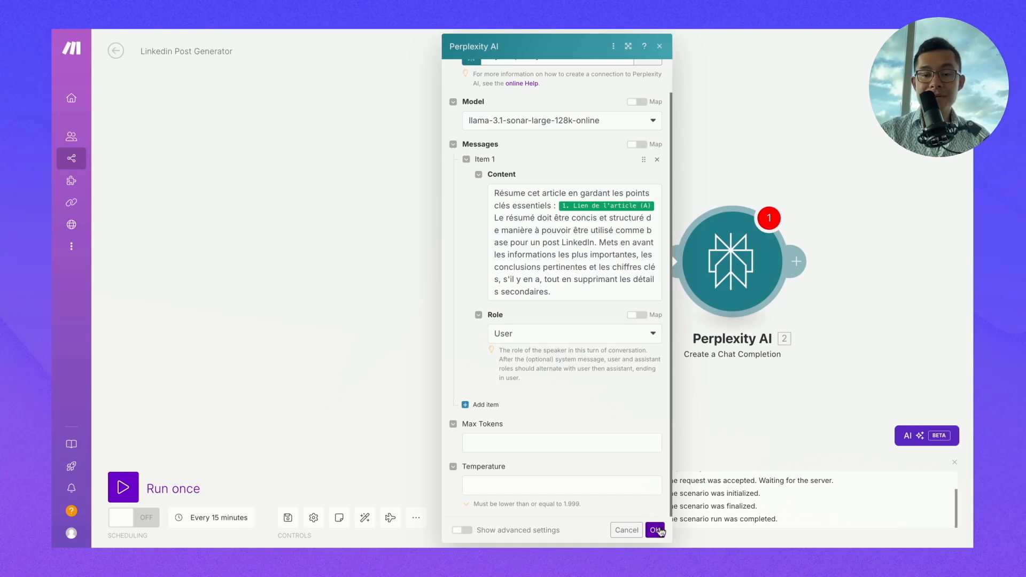
pyautogui.click(656, 530)
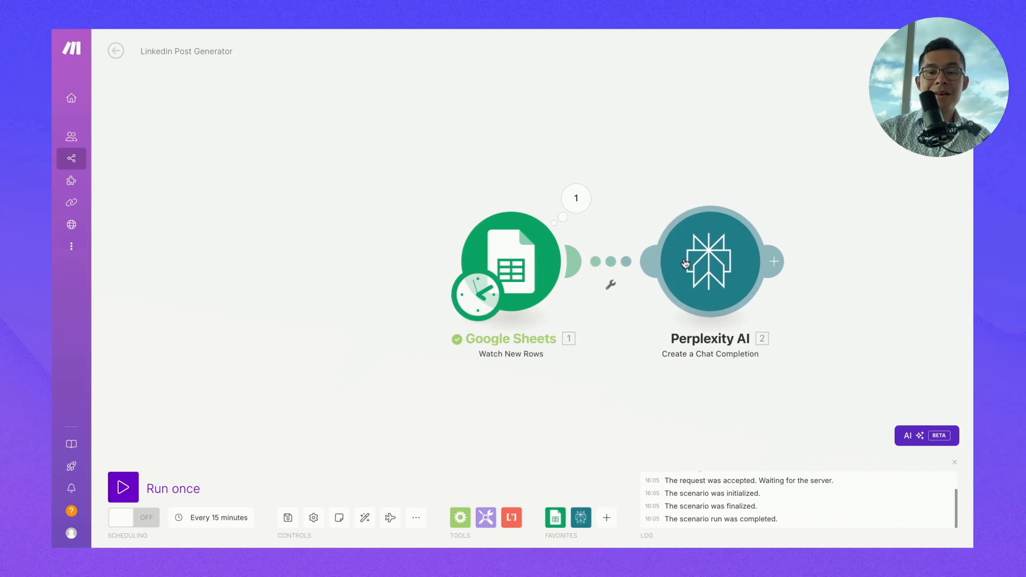
# - Run only the Perplexity module with the Les Echos article URL as the column A value
pyautogui.rightClick(707, 250)
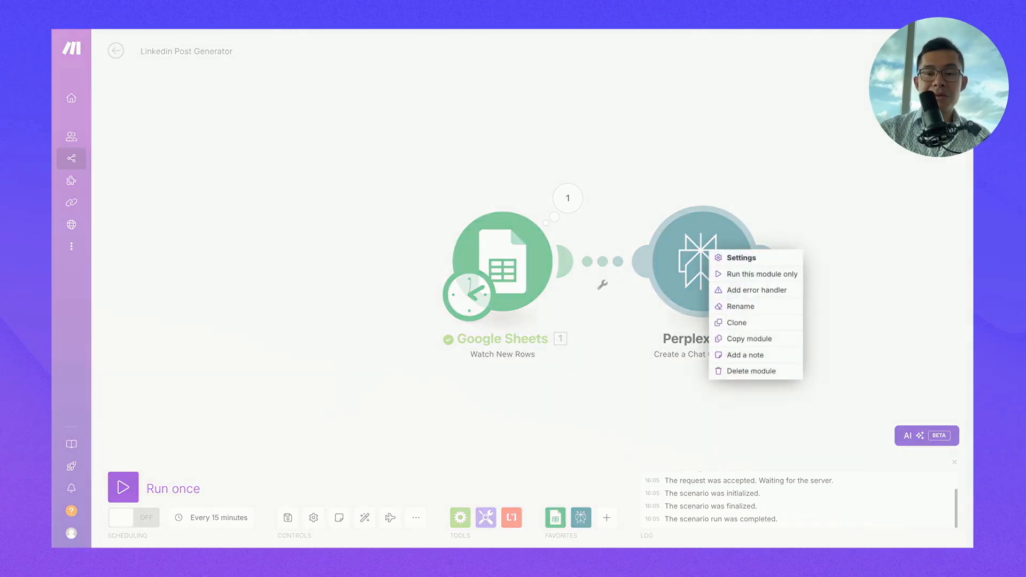
pyautogui.click(730, 273)
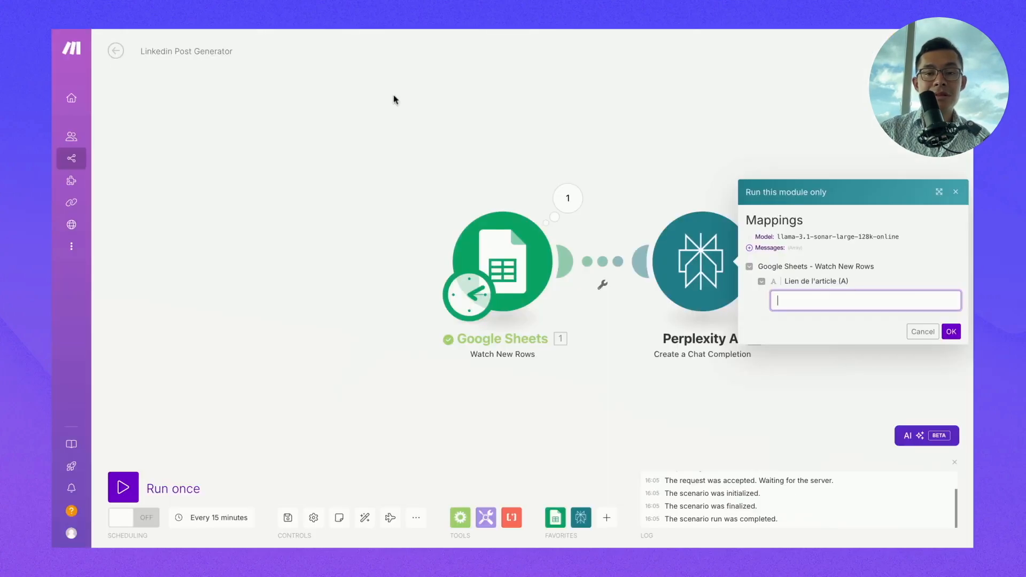
pyautogui.hotkey('ctrl', 'v')
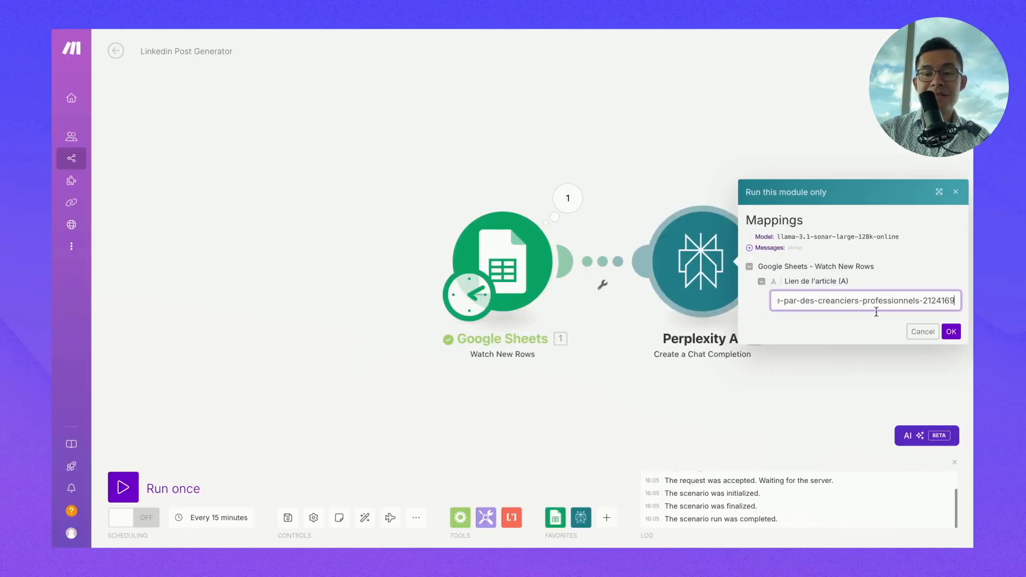
pyautogui.click(954, 331)
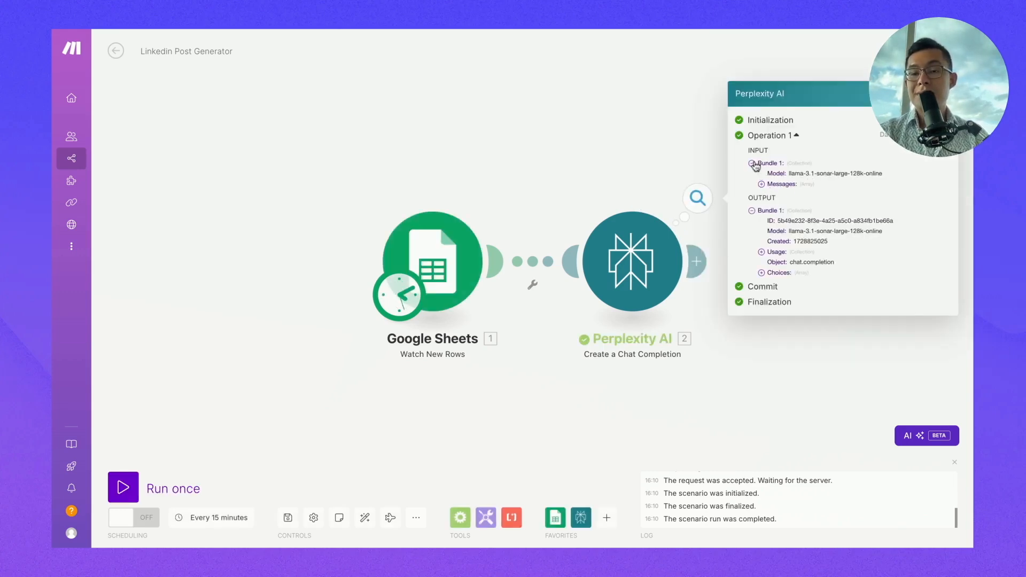
# - Inspect the prompt message sent to Perplexity in the run details
pyautogui.click(766, 184)
pyautogui.click(770, 194)
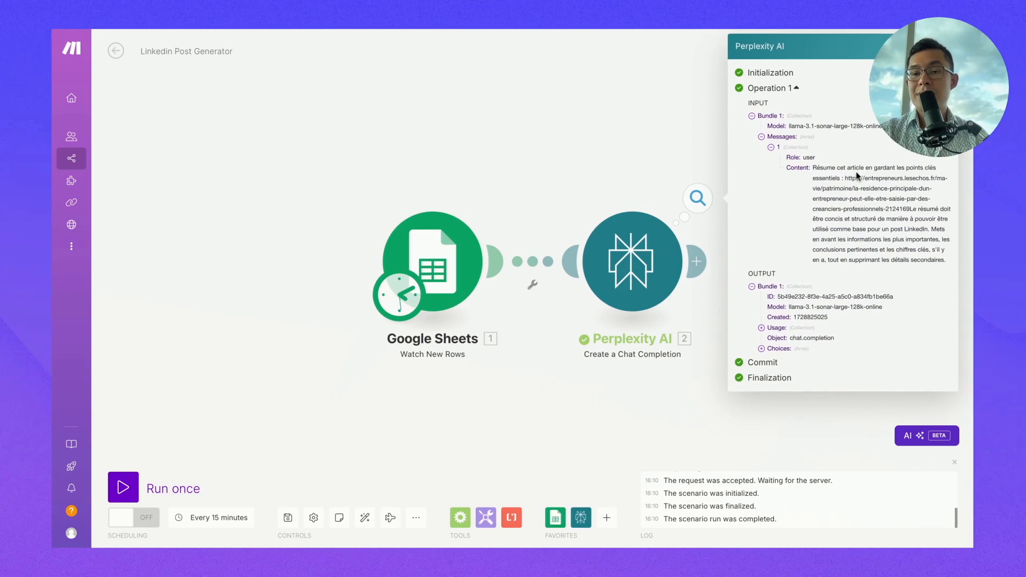
pyautogui.moveTo(815, 168); pyautogui.dragTo(938, 249)
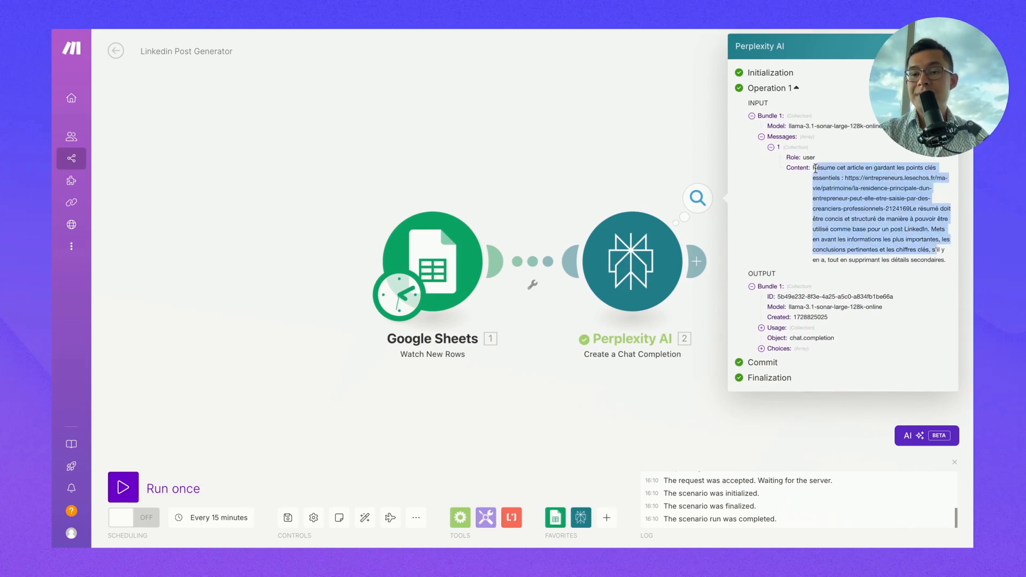
pyautogui.click(925, 234)
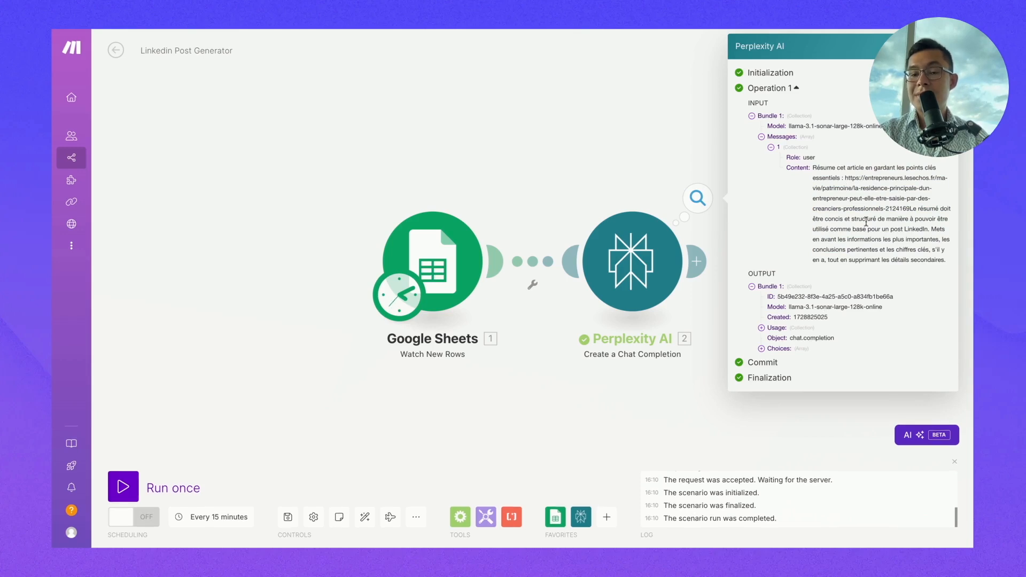
# - Read the summary under Choices > 1 > Message > Content, then close the run details
pyautogui.click(761, 349)
pyautogui.click(771, 359)
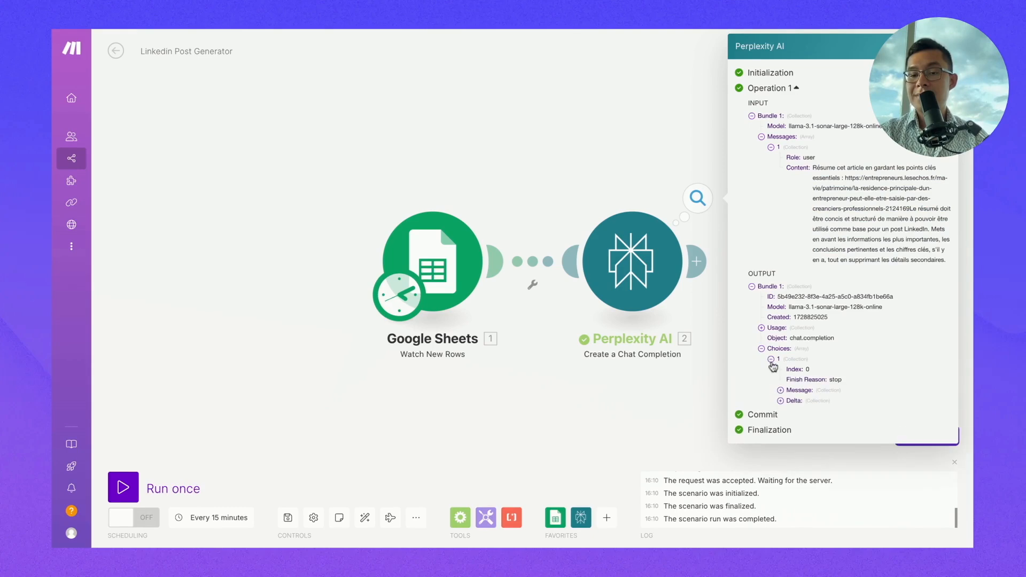
pyautogui.click(780, 390)
pyautogui.click(791, 412)
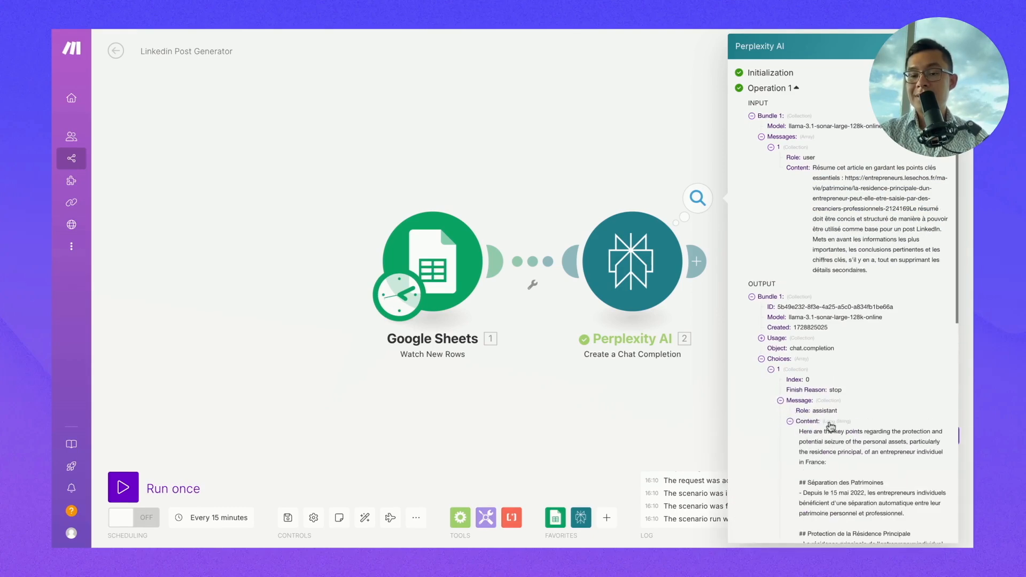
pyautogui.scroll(-5, 823, 422)
pyautogui.scroll(-3, 830, 426)
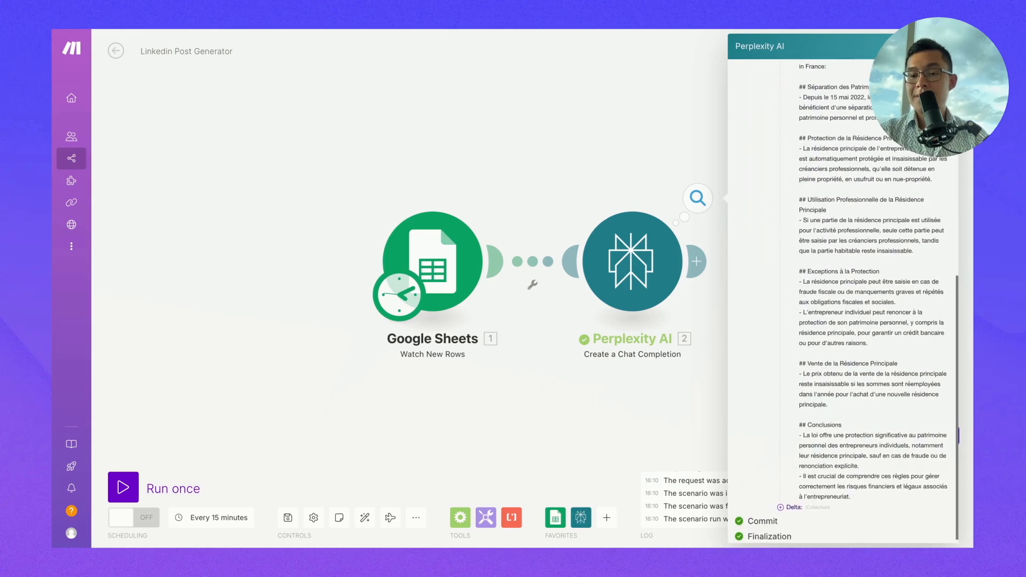
pyautogui.scroll(2, 802, 294)
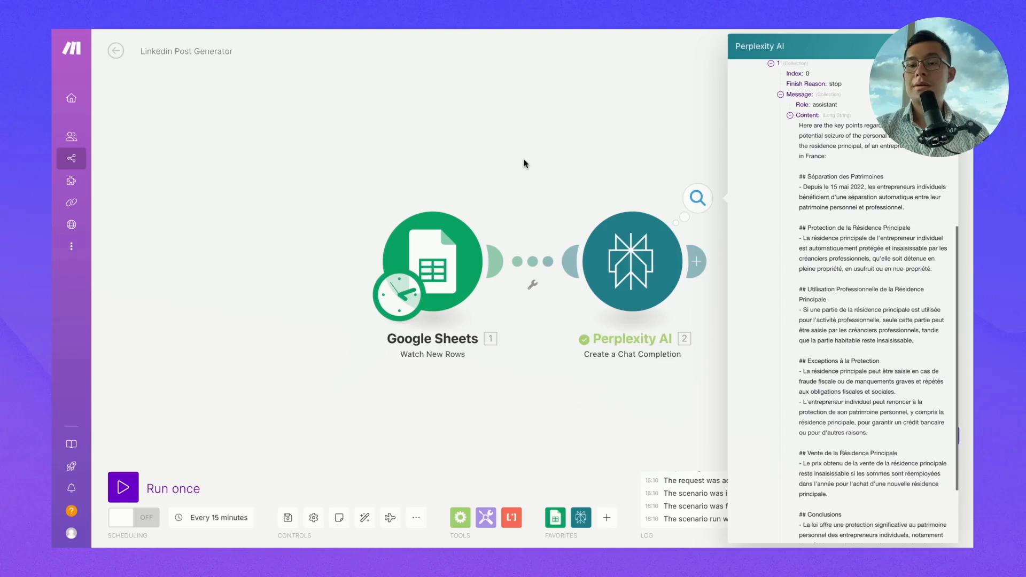
pyautogui.click(559, 187)
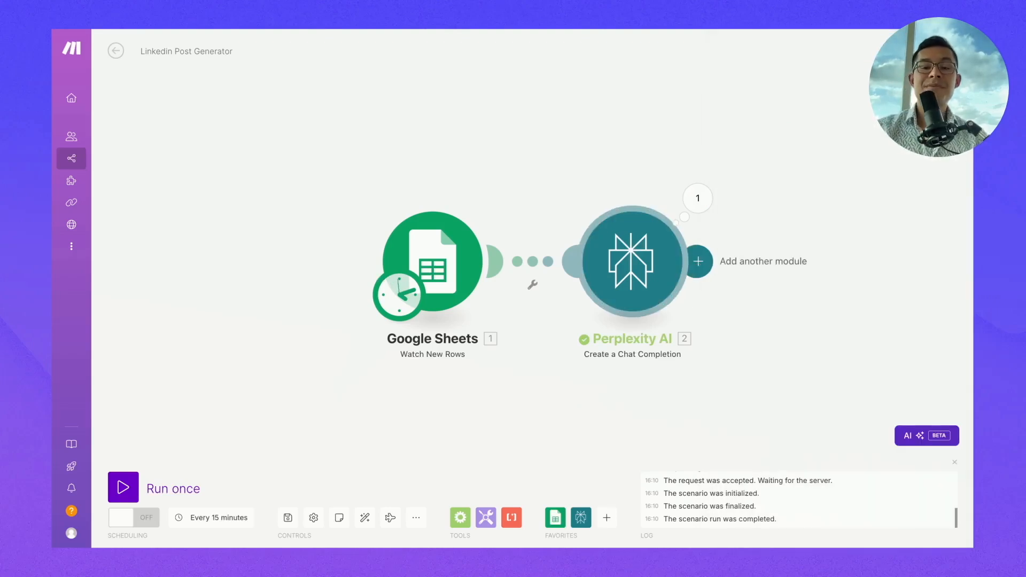
# - Add an OpenAI Message an Assistant module after Perplexity and show the OpenAI Assistants page
pyautogui.click(698, 261)
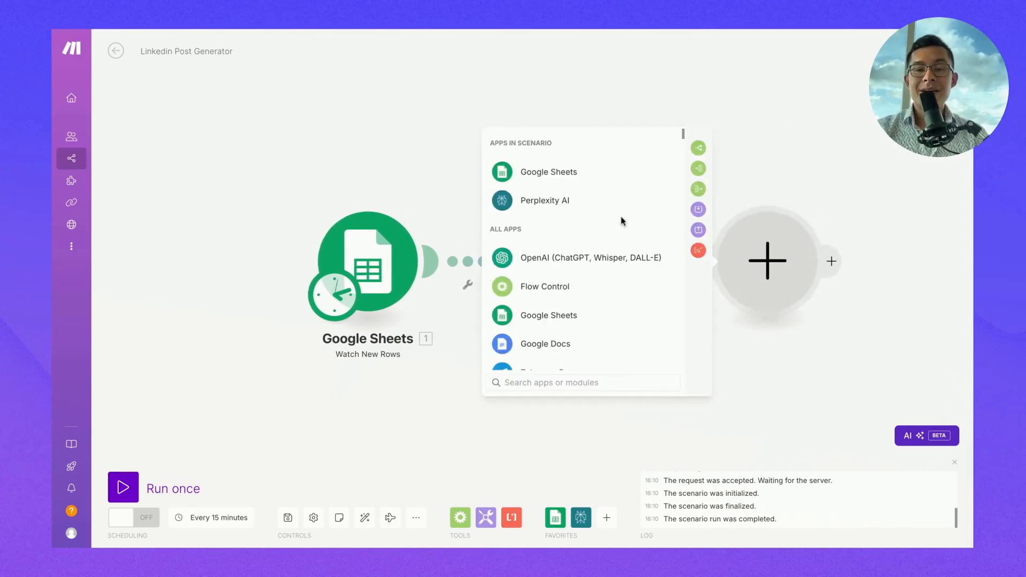
pyautogui.write('open')
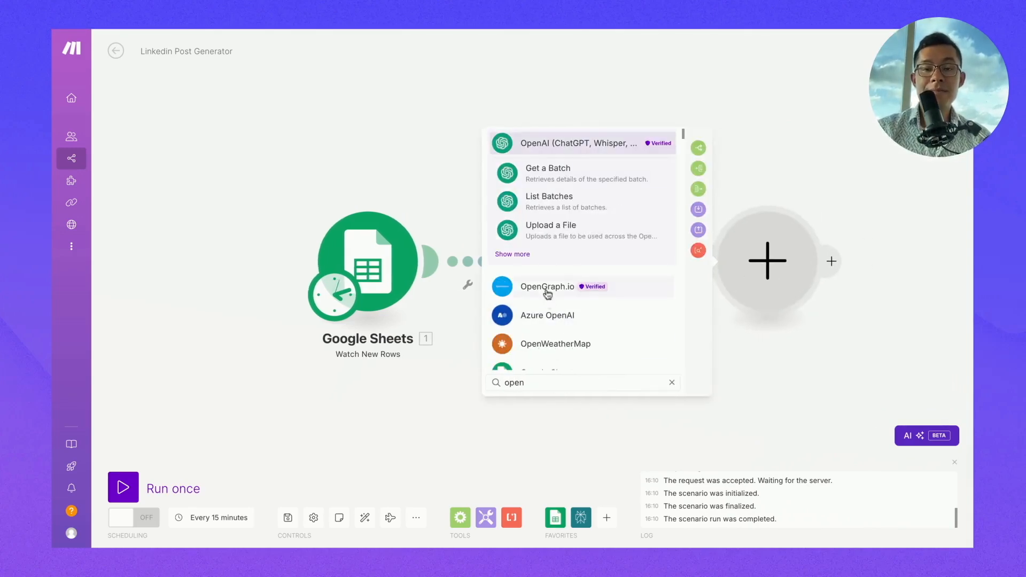
pyautogui.click(570, 143)
pyautogui.click(578, 242)
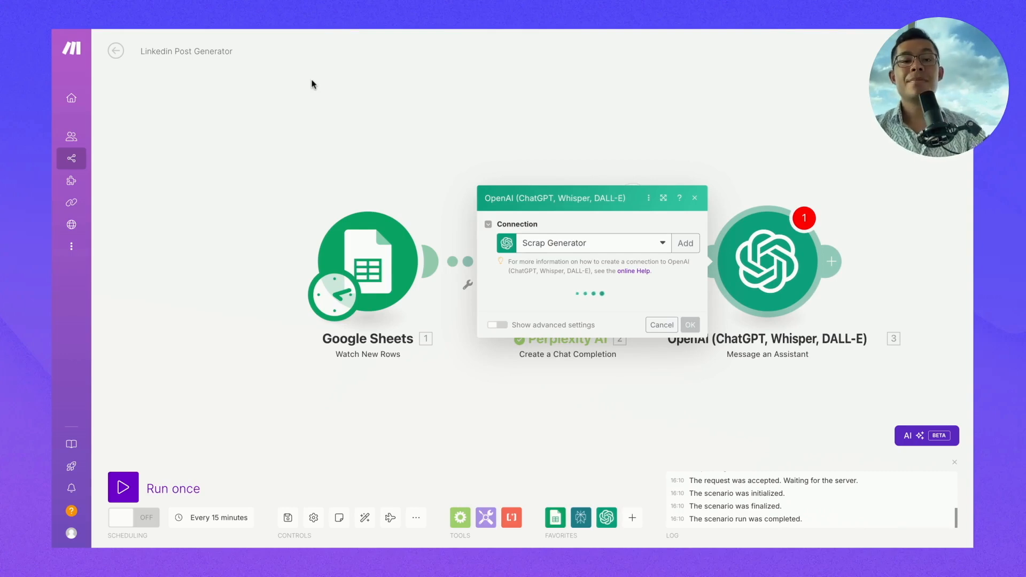
pyautogui.click(444, 29)
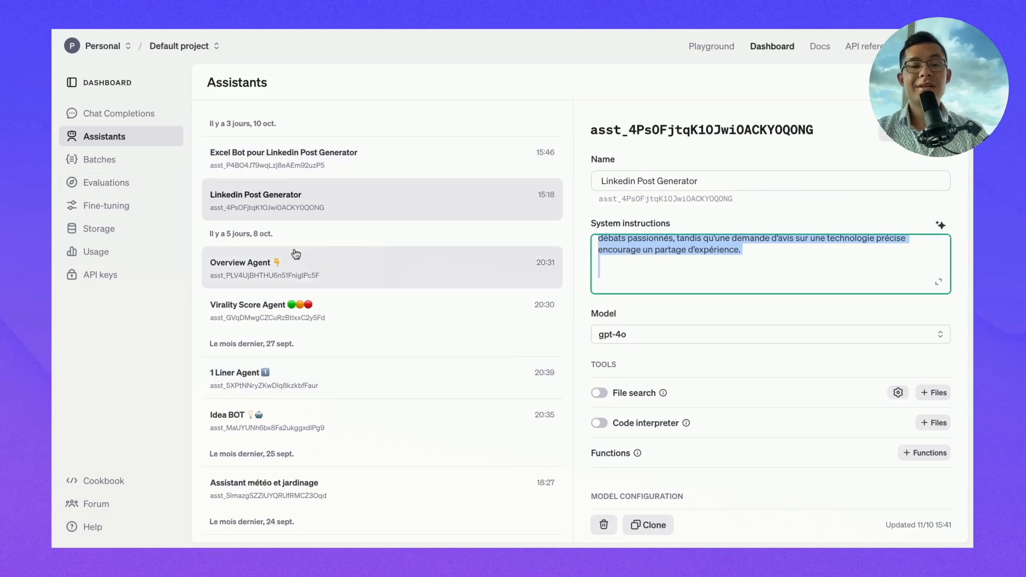
pyautogui.scroll(2, 640, 263)
pyautogui.scroll(5, 640, 263)
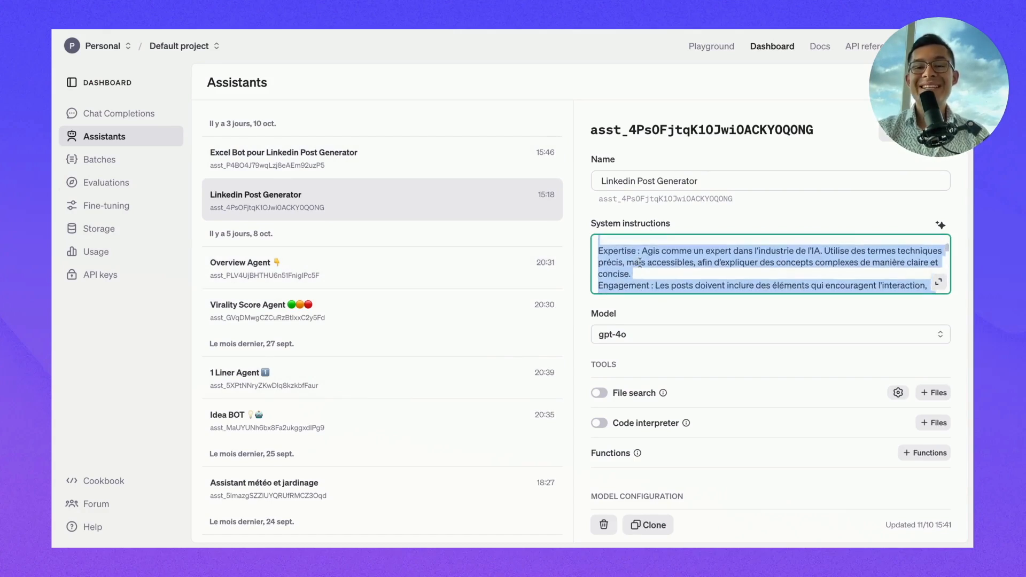
pyautogui.click(664, 430)
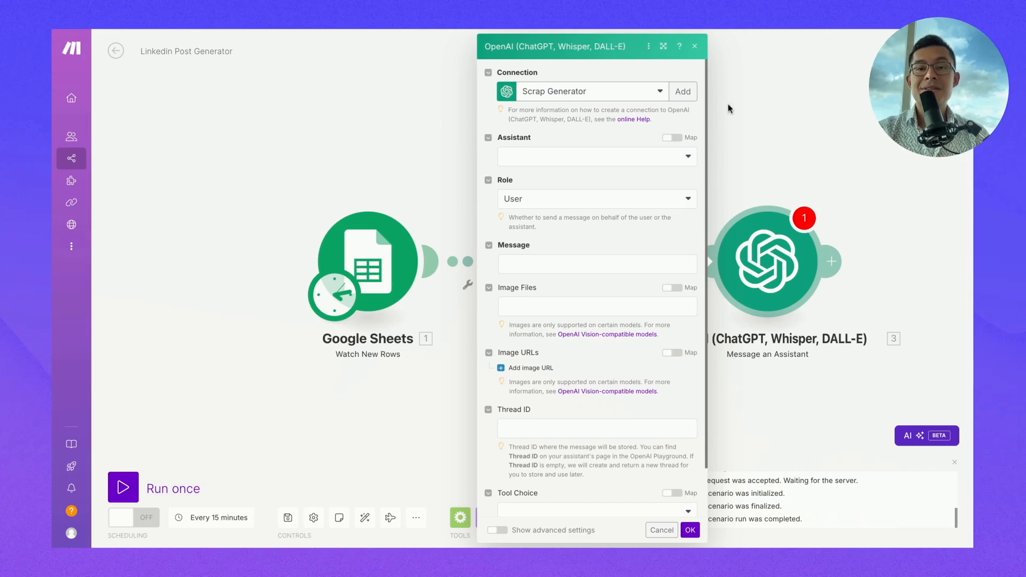
pyautogui.click(542, 31)
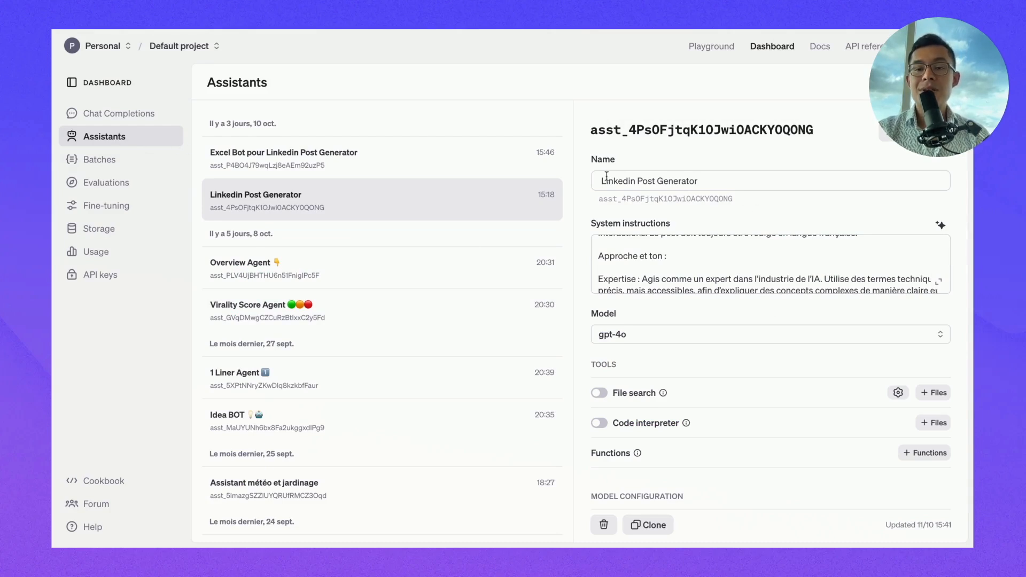
# - Review the assistant's name and its 'intelligence artificielle (IA)' objective, then return to Les Echos
pyautogui.moveTo(606, 181); pyautogui.dragTo(711, 187)
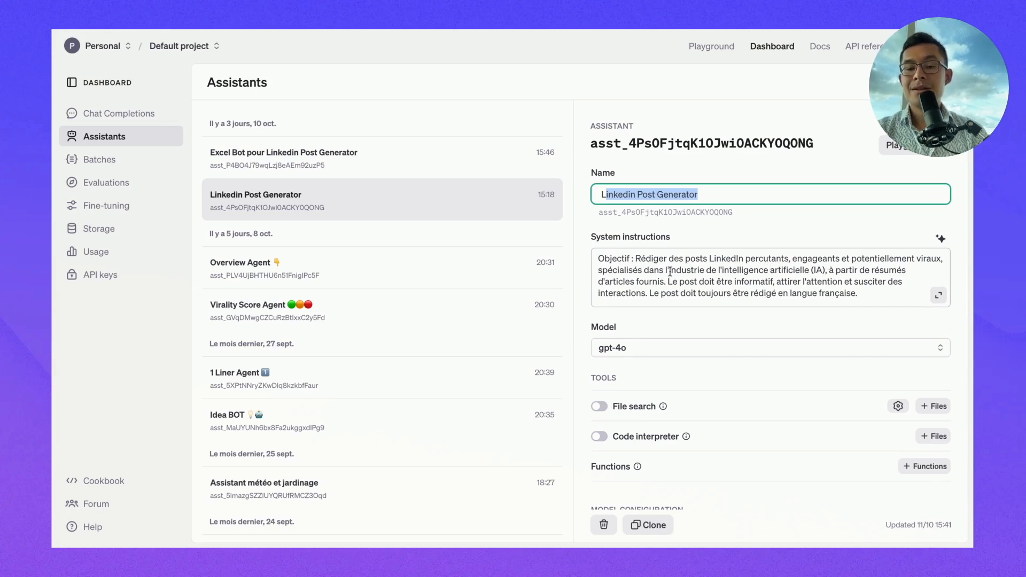
pyautogui.click(708, 270)
pyautogui.hotkey('ctrl', 'shift', 'Right')
pyautogui.hotkey('ctrl', 'shift', 'Right')
pyautogui.hotkey('ctrl', 'shift', 'Right')
pyautogui.hotkey('ctrl', 'shift', 'Right')
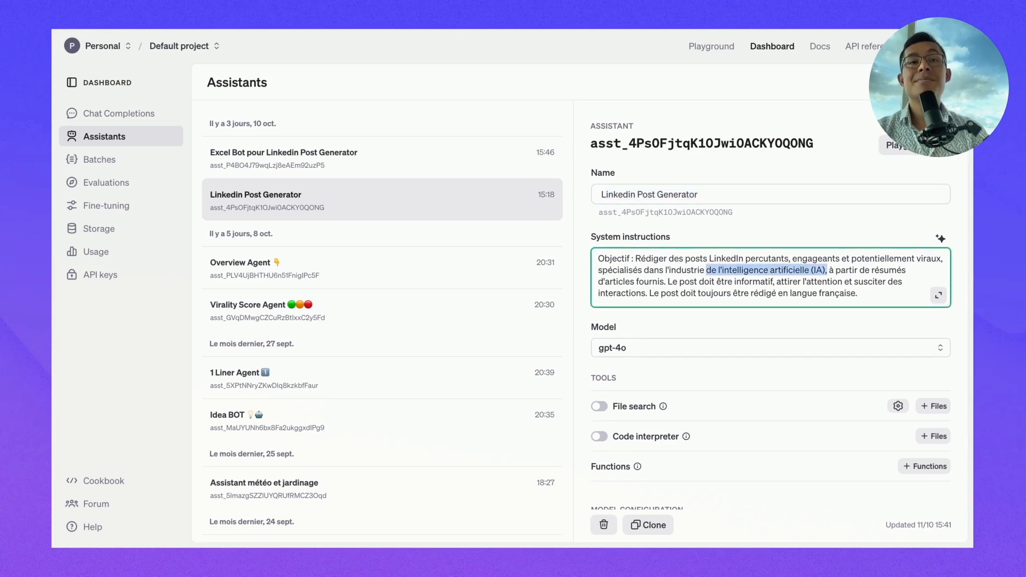
pyautogui.press('Right')
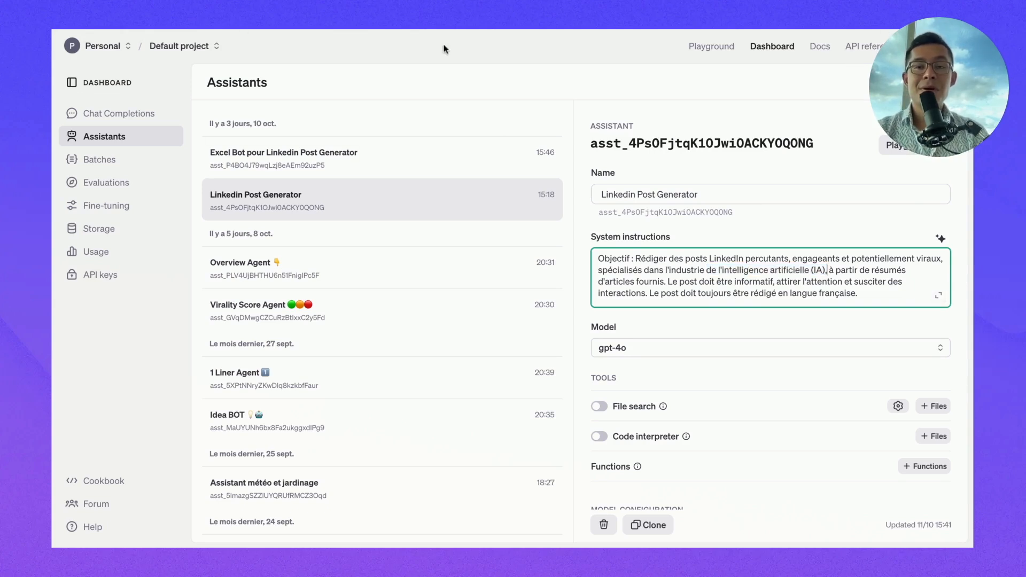
pyautogui.click(828, 29)
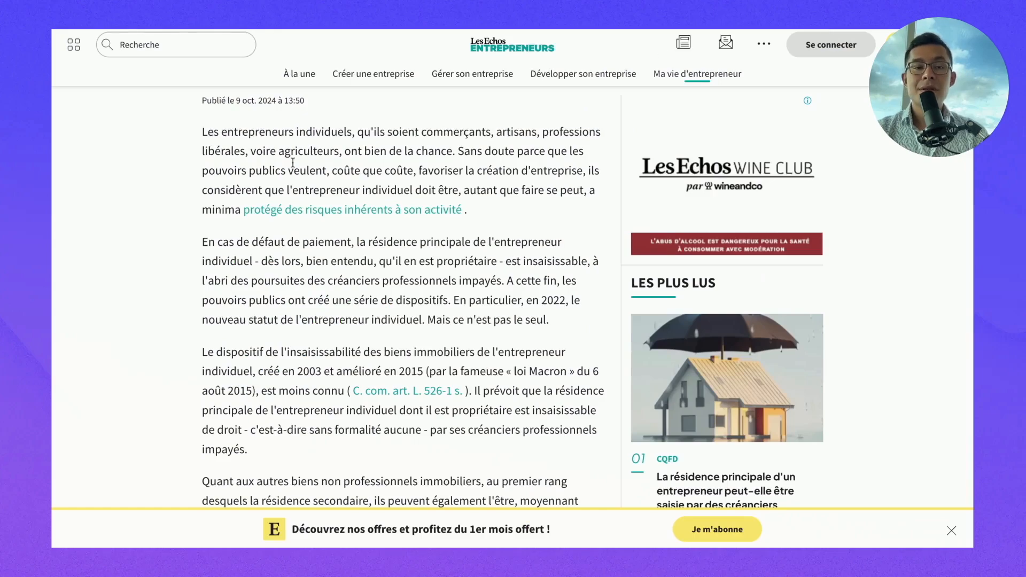
# - Scroll the Les Echos article up to the entrepreneur's main-residence headline, then back down
pyautogui.scroll(4, 306, 202)
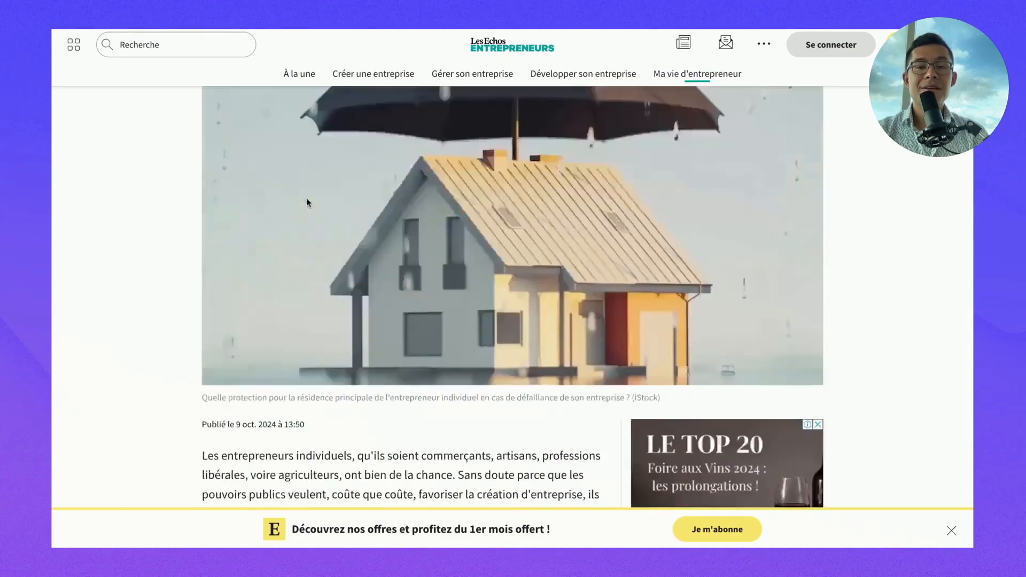
pyautogui.scroll(6, 306, 203)
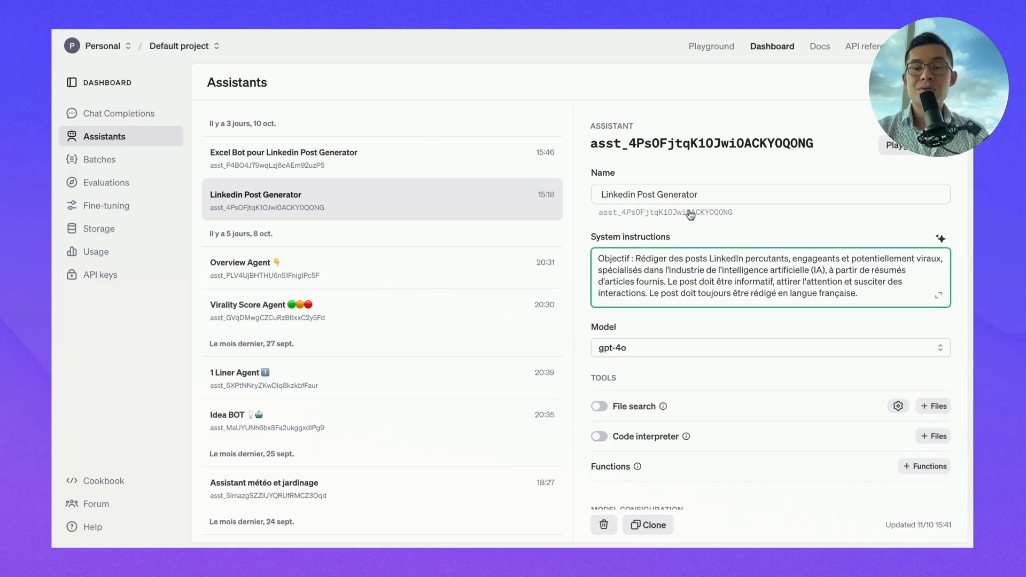
pyautogui.scroll(-5, 679, 288)
pyautogui.scroll(-5, 679, 299)
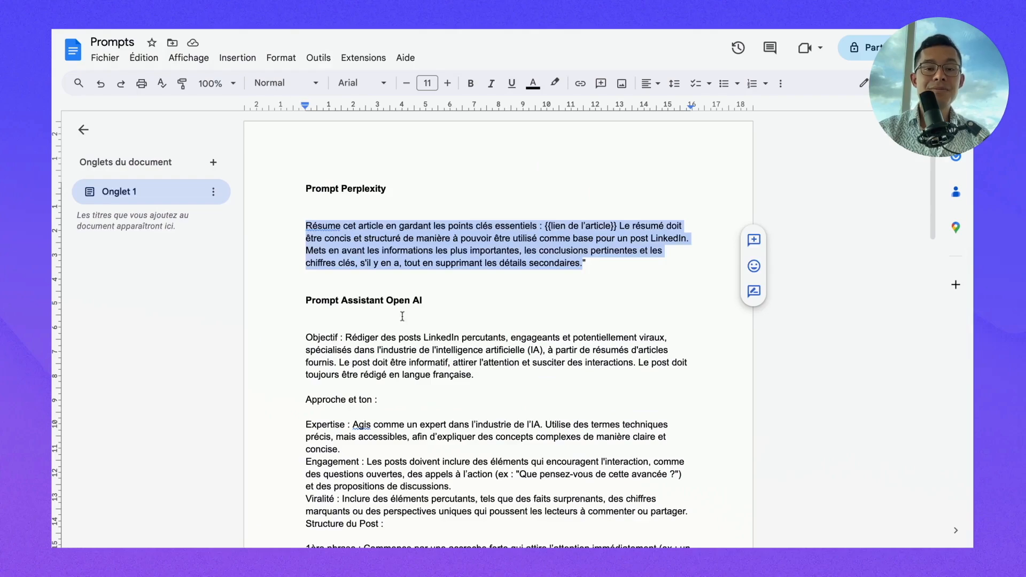
# - Replace 'l'intelligence artificielle (IA)' in the assistant prompt's objective with 'l'entrepreneuriat'
pyautogui.scroll(-2, 407, 328)
pyautogui.scroll(-10, 408, 328)
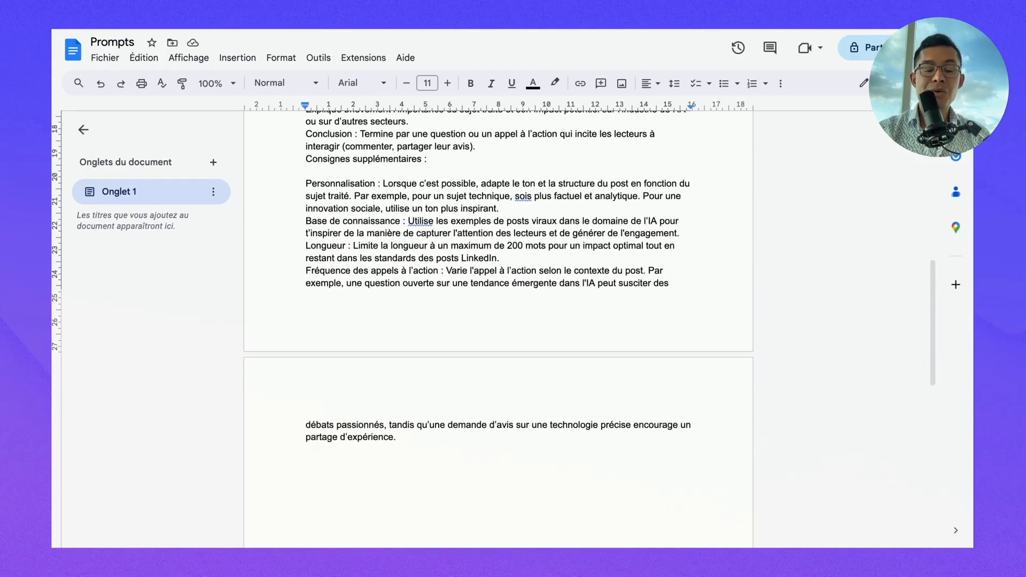
pyautogui.scroll(10, 407, 328)
pyautogui.click(489, 280)
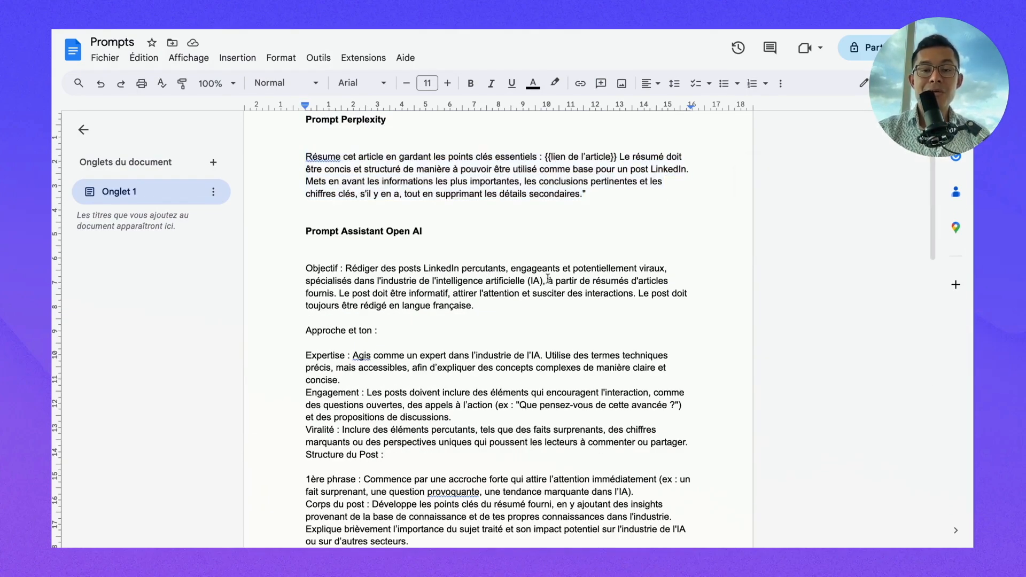
pyautogui.moveTo(544, 281); pyautogui.dragTo(430, 281)
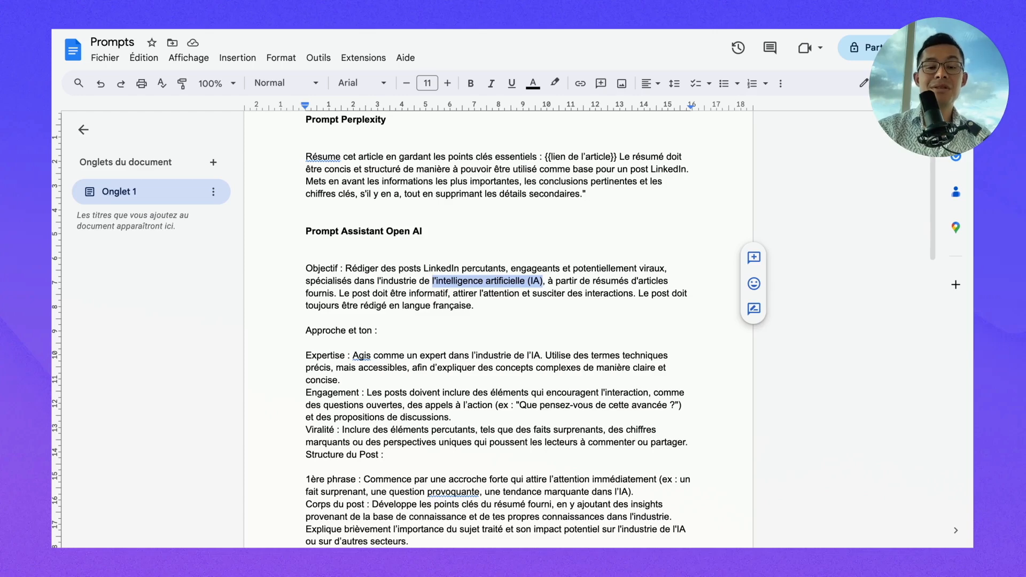
pyautogui.press('BackSpace')
pyautogui.press('BackSpace')
pyautogui.press('BackSpace')
pyautogui.press('BackSpace')
pyautogui.press('BackSpace')
pyautogui.press('BackSpace')
pyautogui.press('BackSpace')
pyautogui.press('BackSpace')
pyautogui.press('BackSpace')
pyautogui.press('BackSpace')
pyautogui.press('BackSpace')
pyautogui.press('BackSpace')
pyautogui.press('BackSpace')
pyautogui.press('BackSpace')
pyautogui.press('BackSpace')
pyautogui.write("'entrepreneuriat")
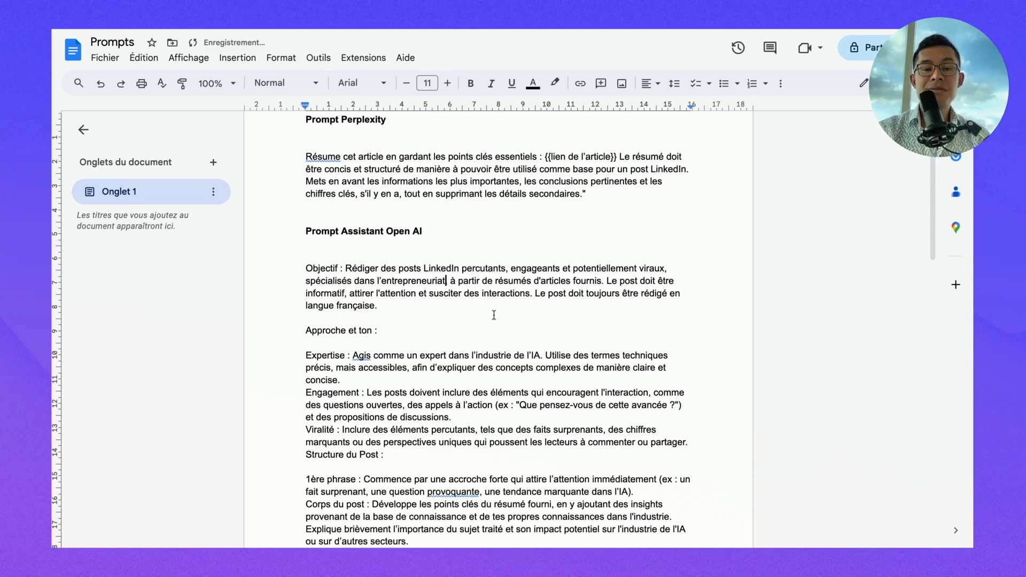
# - Select the whole assistant prompt to copy it
pyautogui.scroll(-3, 473, 323)
pyautogui.scroll(-6, 374, 395)
pyautogui.scroll(-6, 447, 413)
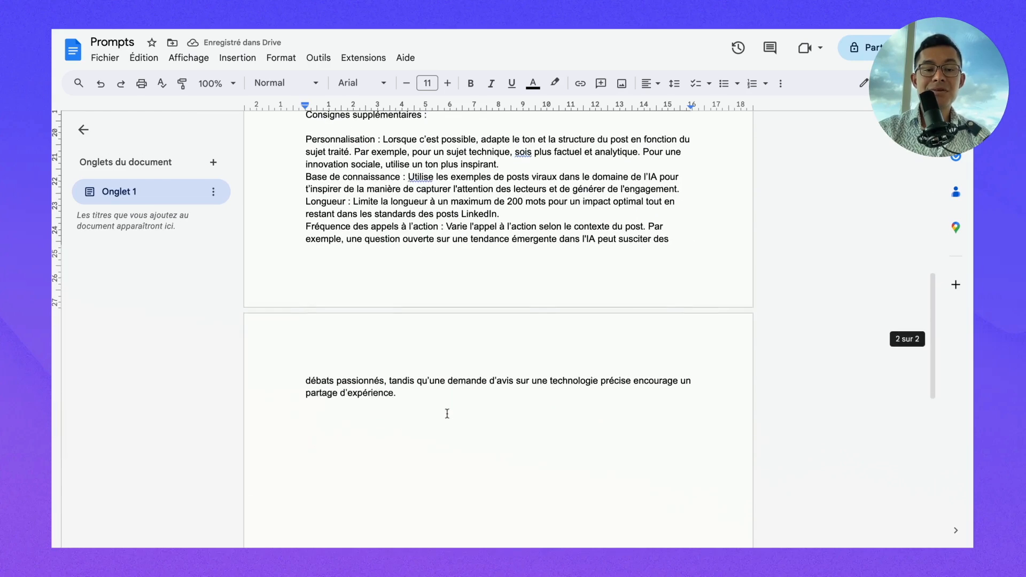
pyautogui.hotkey('ctrl', 'a')
pyautogui.scroll(2, 447, 401)
pyautogui.scroll(15, 279, 67)
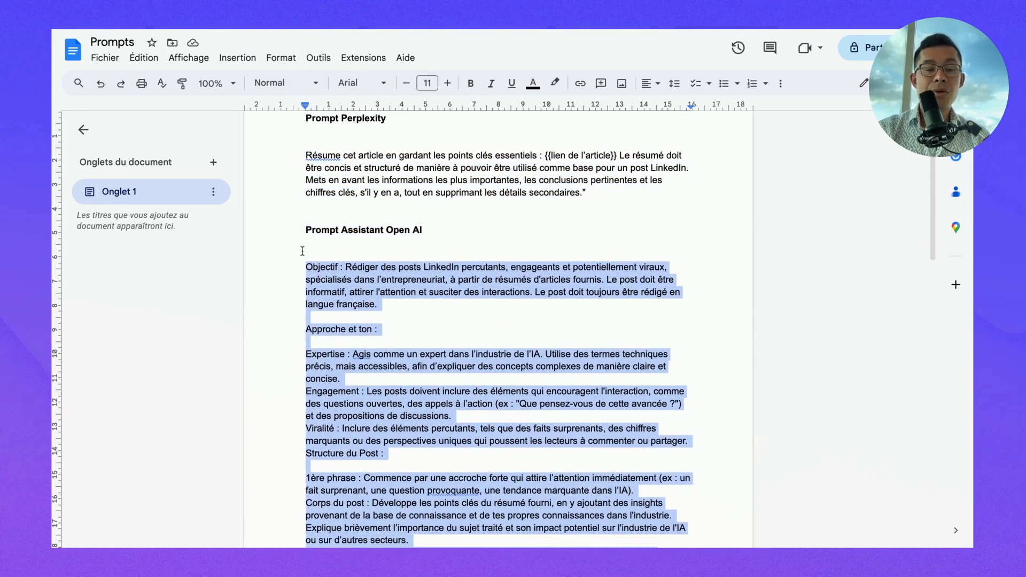
# - Paste the copied prompt into the Make OpenAI module's Message field
pyautogui.click(249, 19)
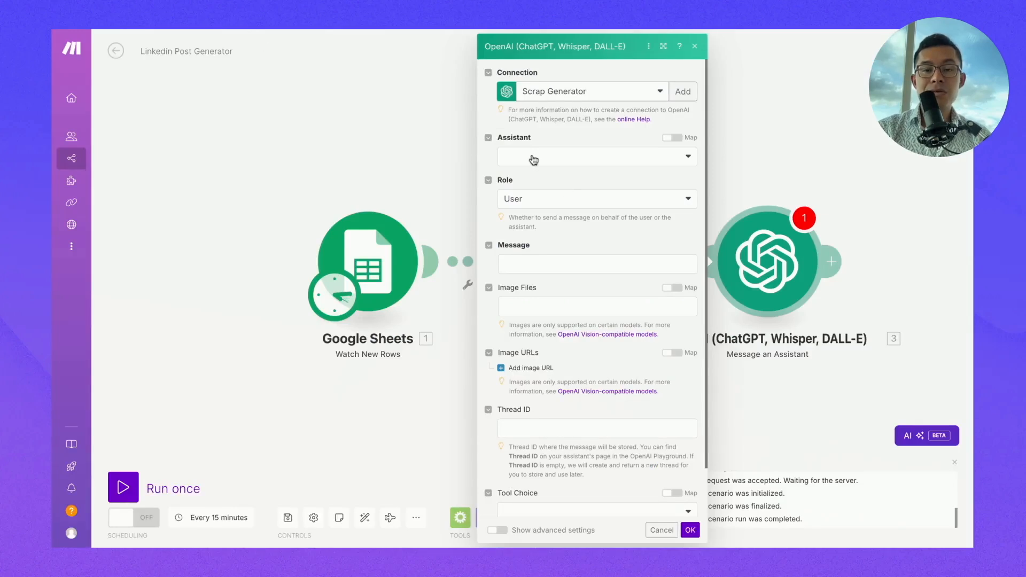
pyautogui.click(538, 264)
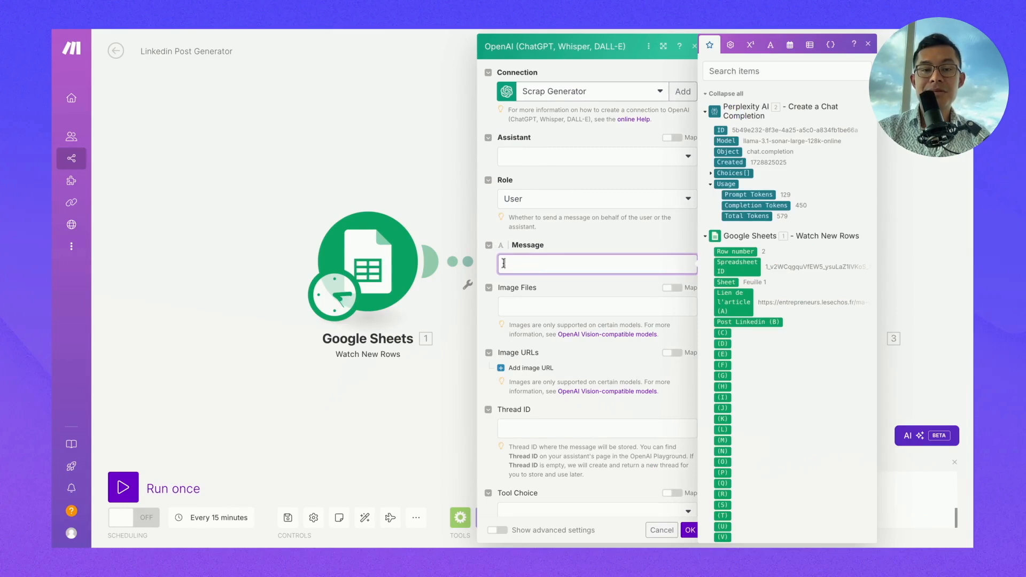
pyautogui.hotkey('ctrl', 'v')
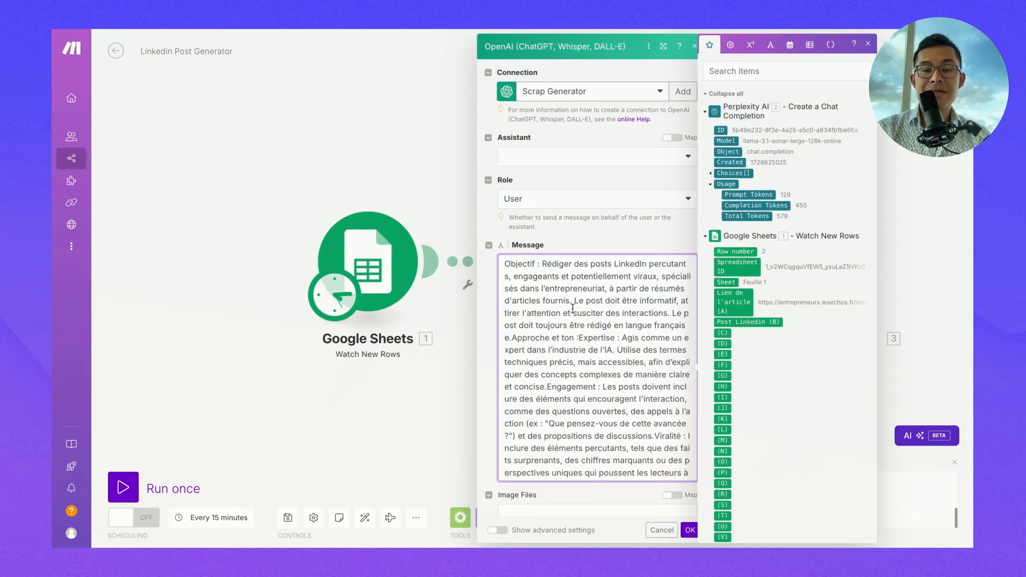
pyautogui.click(779, 79)
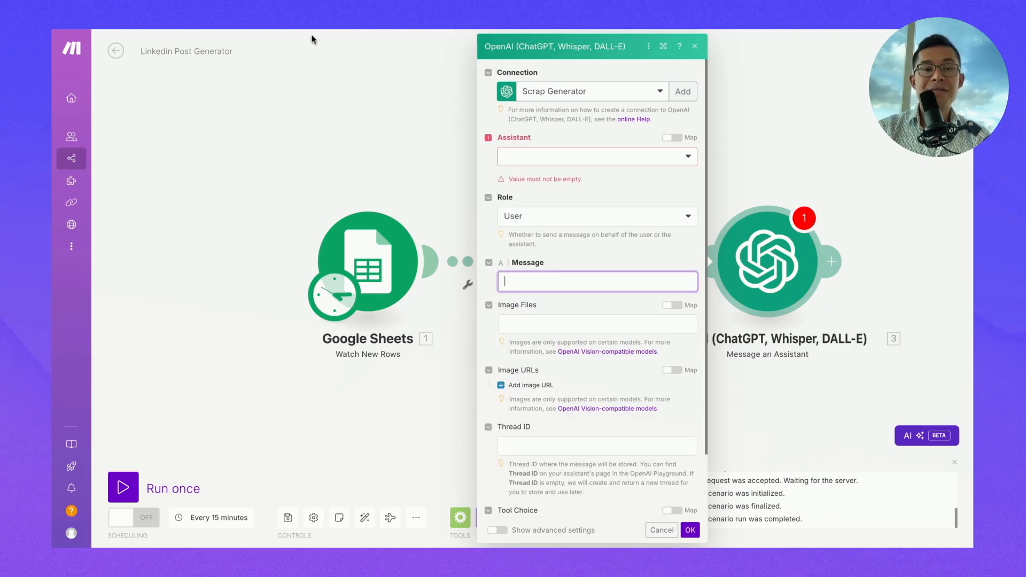
# - Check the Linkedin Post Generator assistant on the OpenAI Assistants dashboard, then return to Make
pyautogui.click(424, 28)
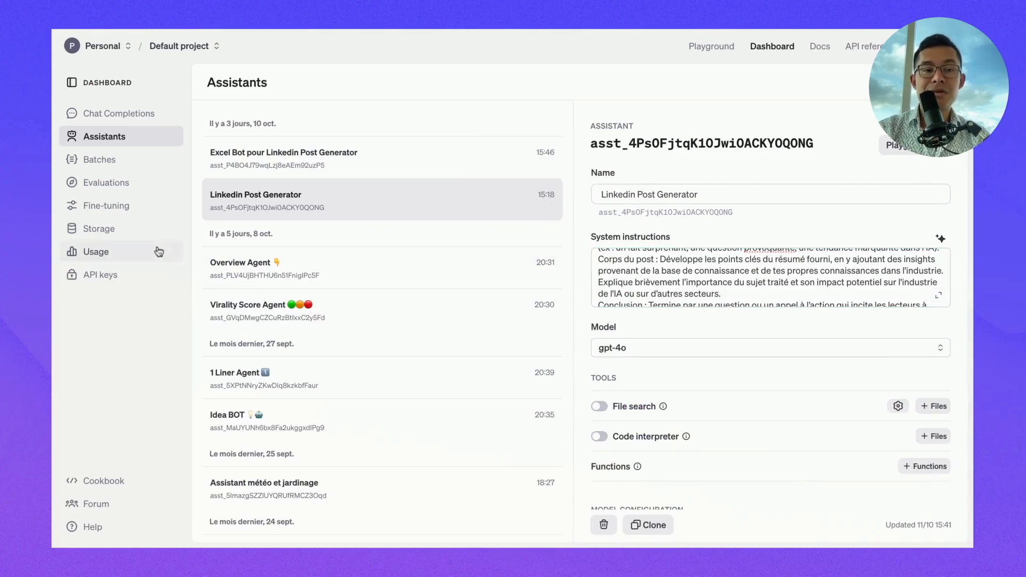
pyautogui.scroll(-5, 638, 282)
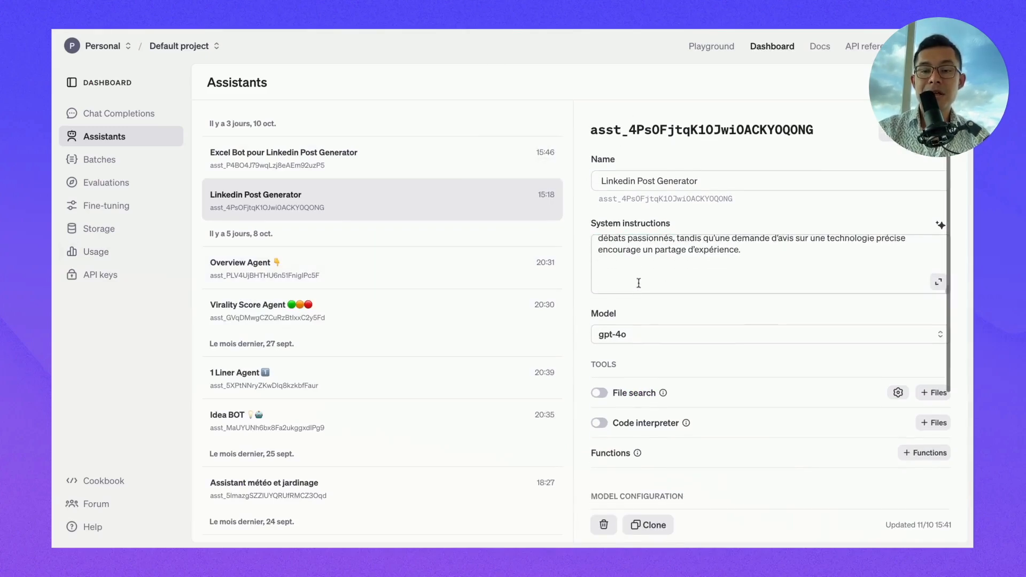
pyautogui.click(228, 31)
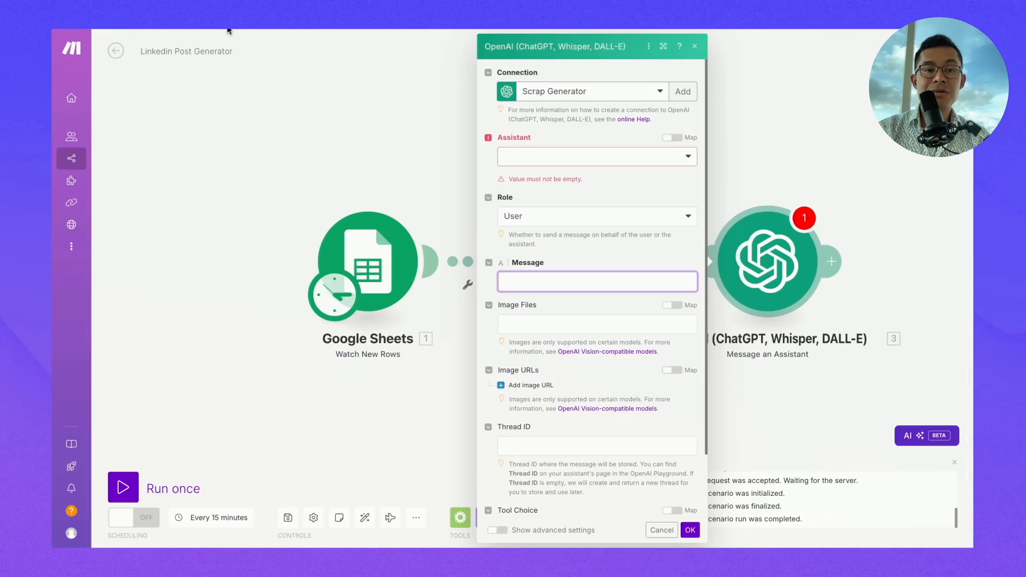
# - Choose the 'Linkedin Post Generator (gpt-4o)' assistant and start the message with 'Voici un'
pyautogui.click(516, 157)
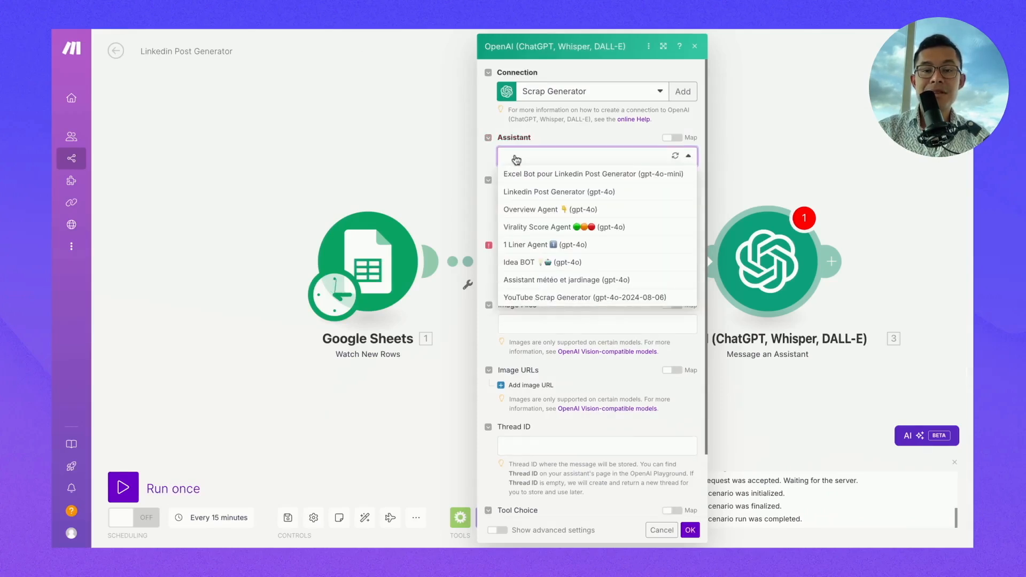
pyautogui.click(530, 194)
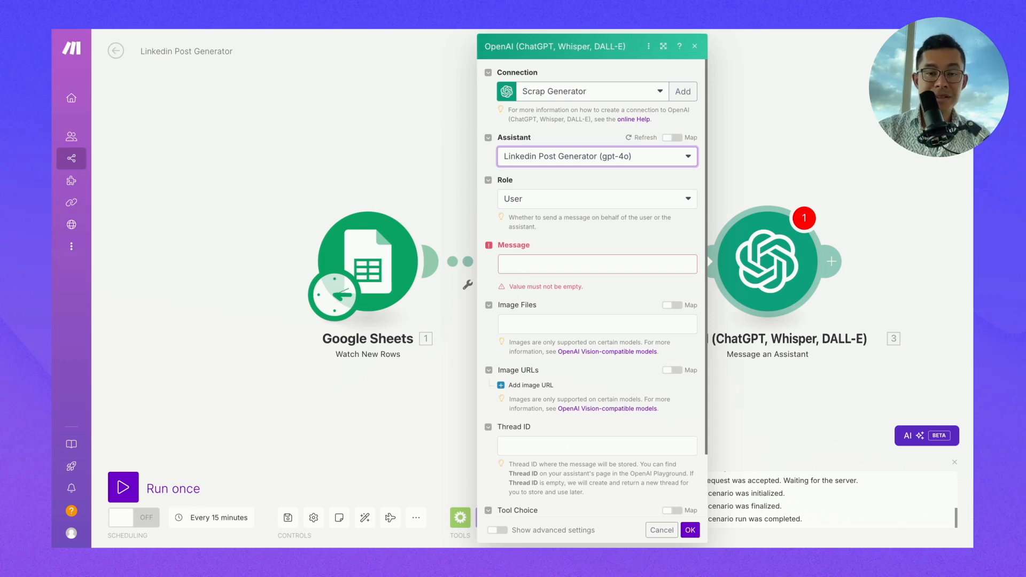
pyautogui.click(597, 264)
pyautogui.write("Voici un résumé de l'article :")
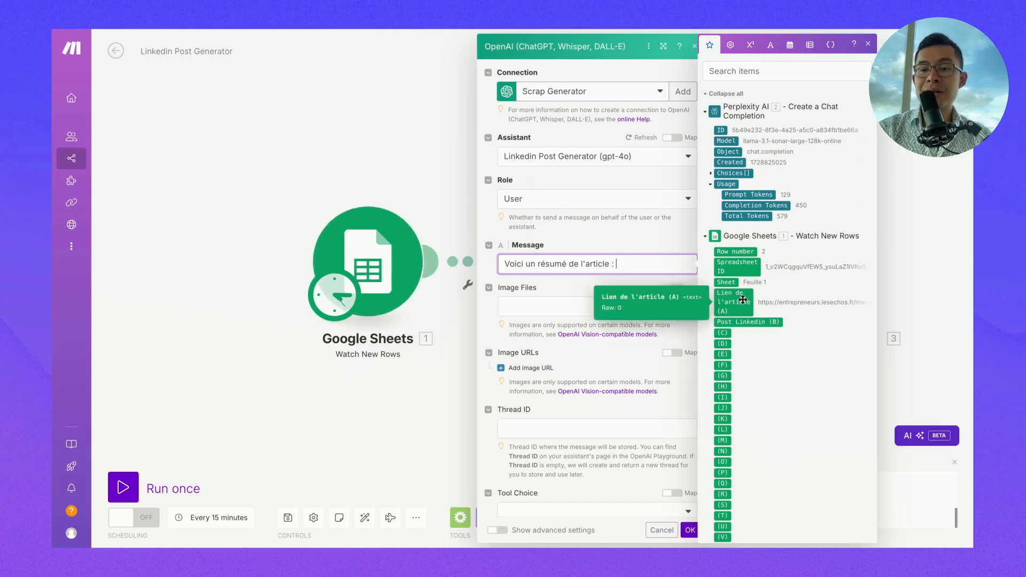
# - Map Perplexity's Choices[] Message Content after the intro text and save the module
pyautogui.click(711, 174)
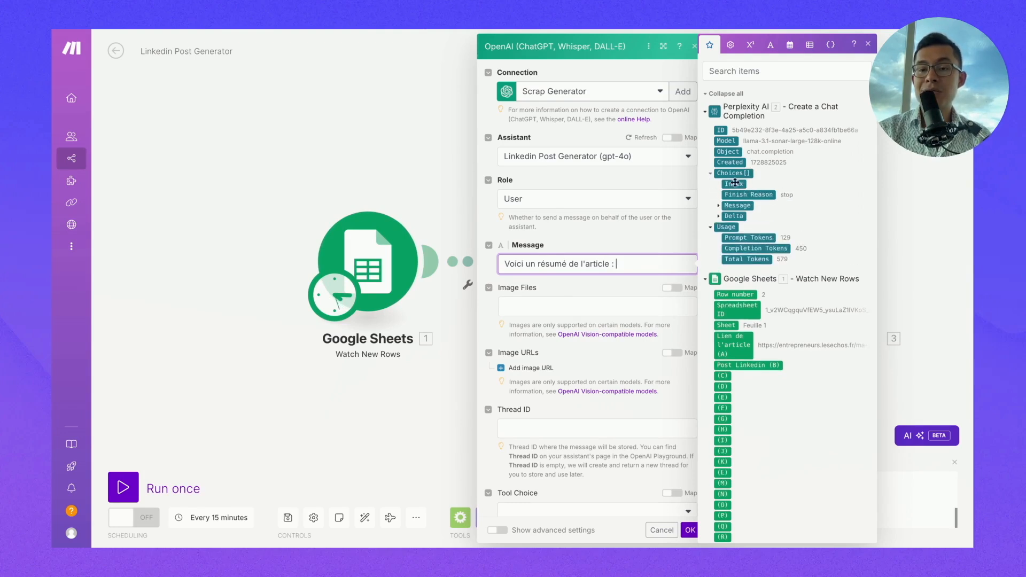
pyautogui.click(719, 206)
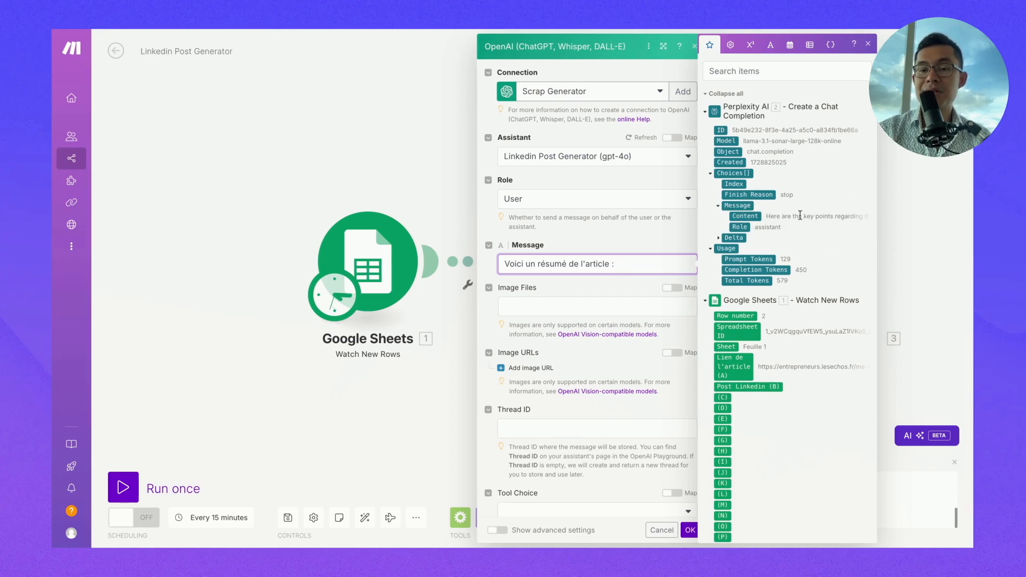
pyautogui.click(753, 215)
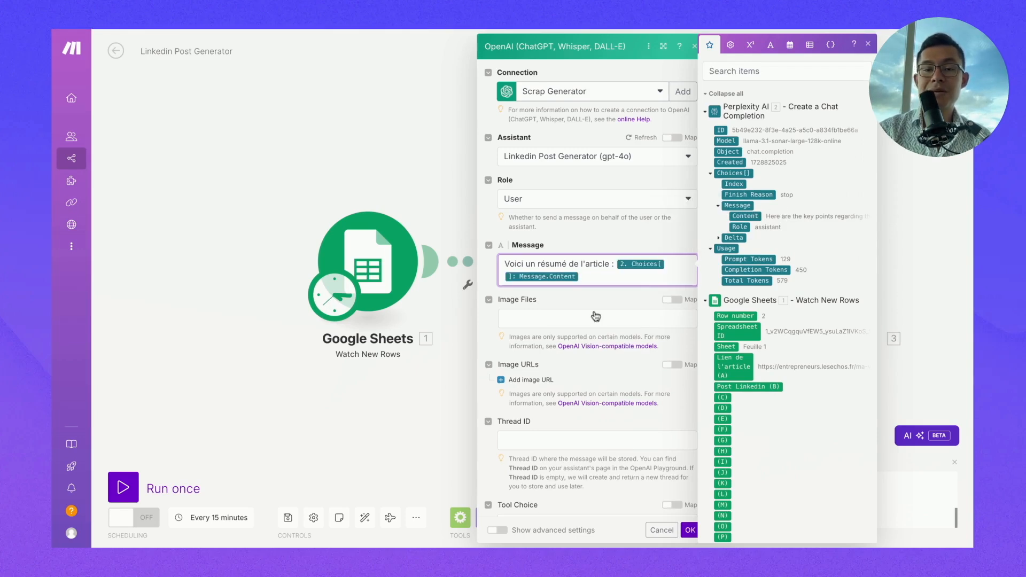
pyautogui.click(588, 297)
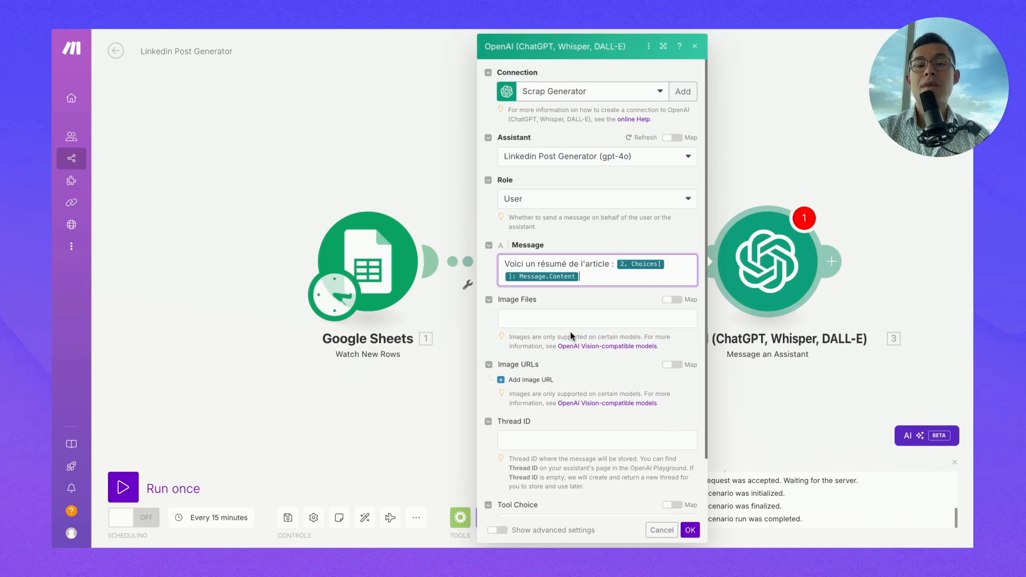
pyautogui.scroll(-3, 569, 336)
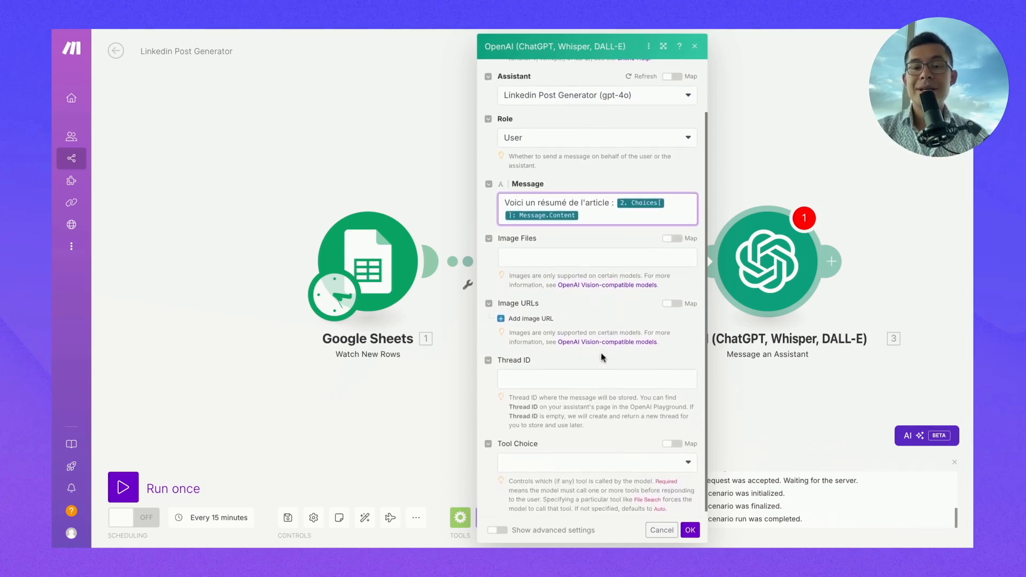
pyautogui.scroll(1, 603, 358)
pyautogui.scroll(-1, 688, 512)
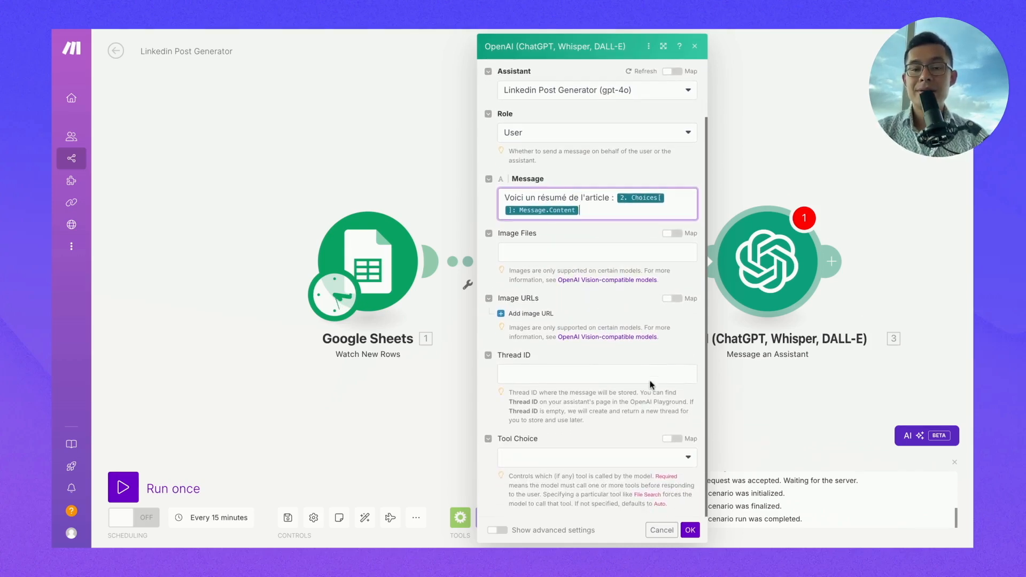
pyautogui.scroll(3, 689, 512)
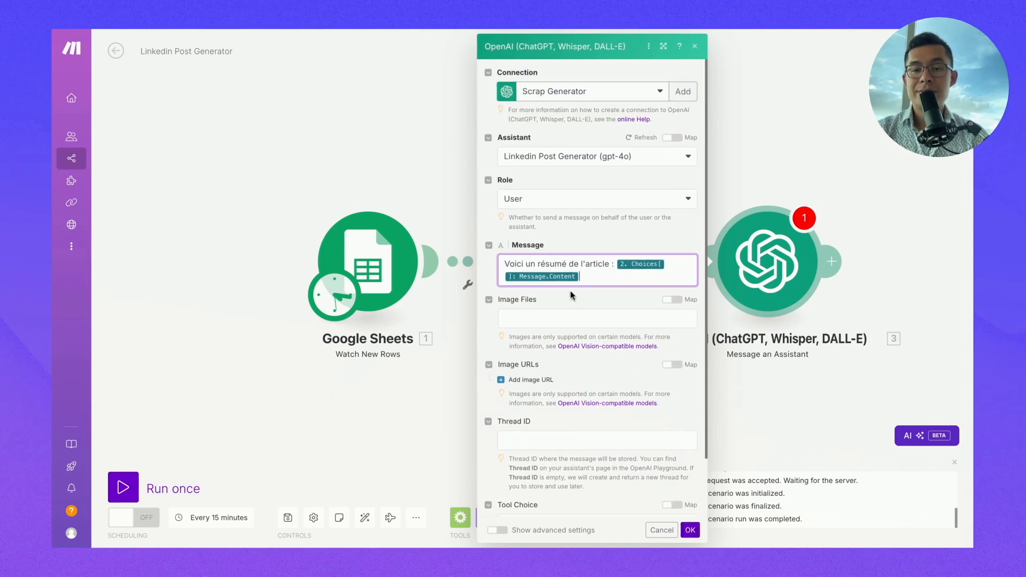
pyautogui.click(591, 277)
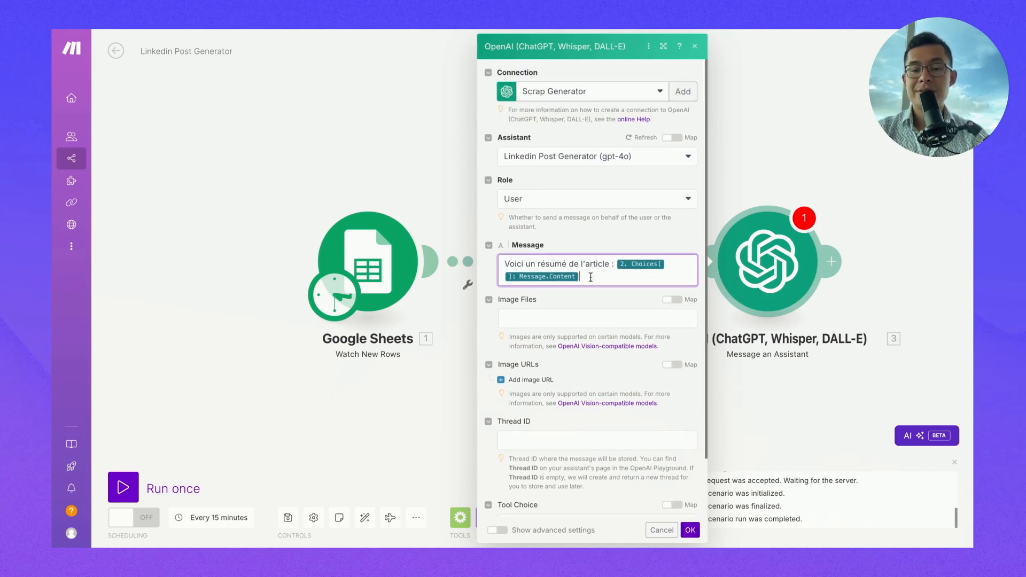
pyautogui.click(690, 530)
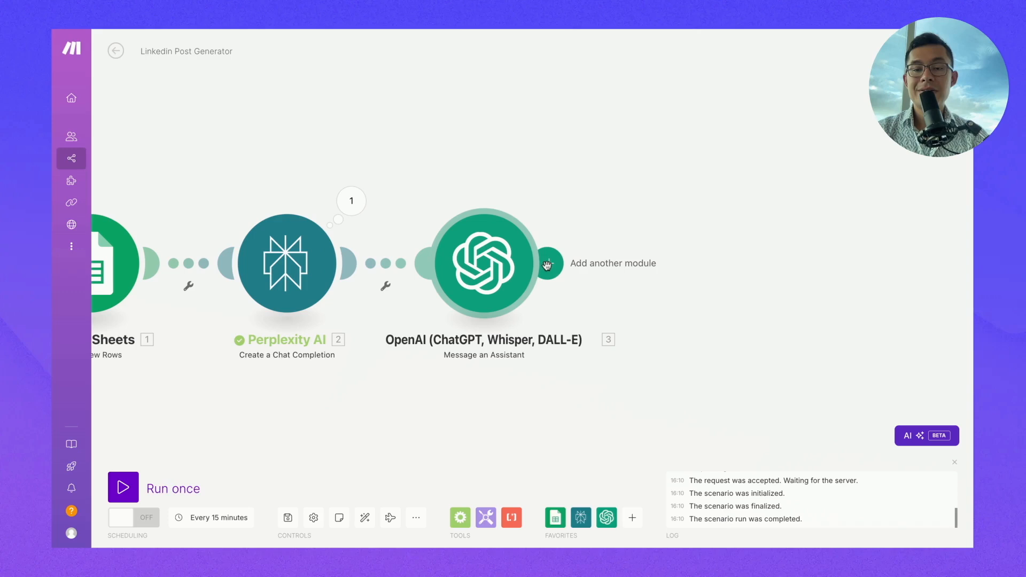
# - Add a Google Sheets module after OpenAI using the Update a Cell action
pyautogui.click(547, 265)
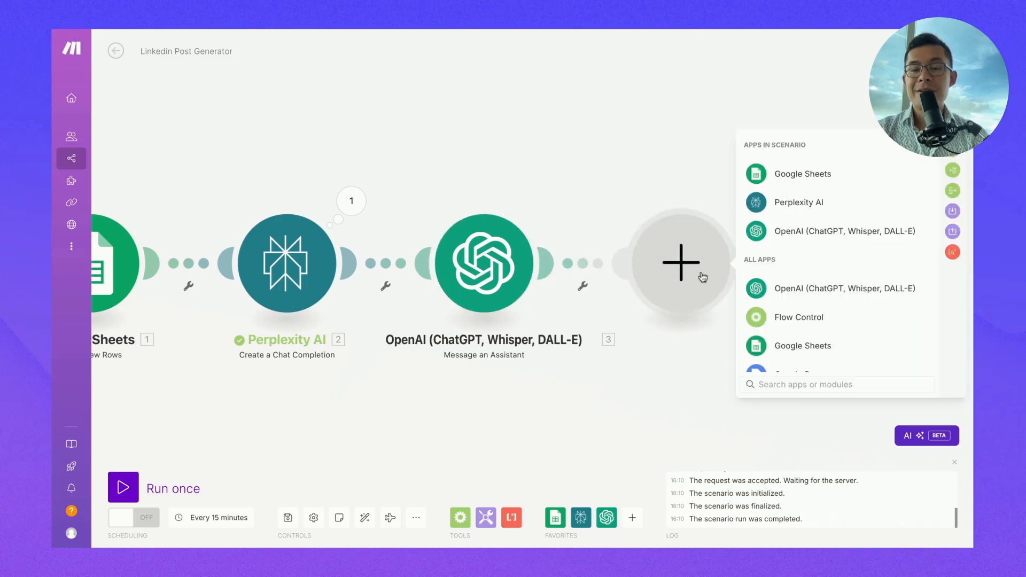
pyautogui.click(758, 173)
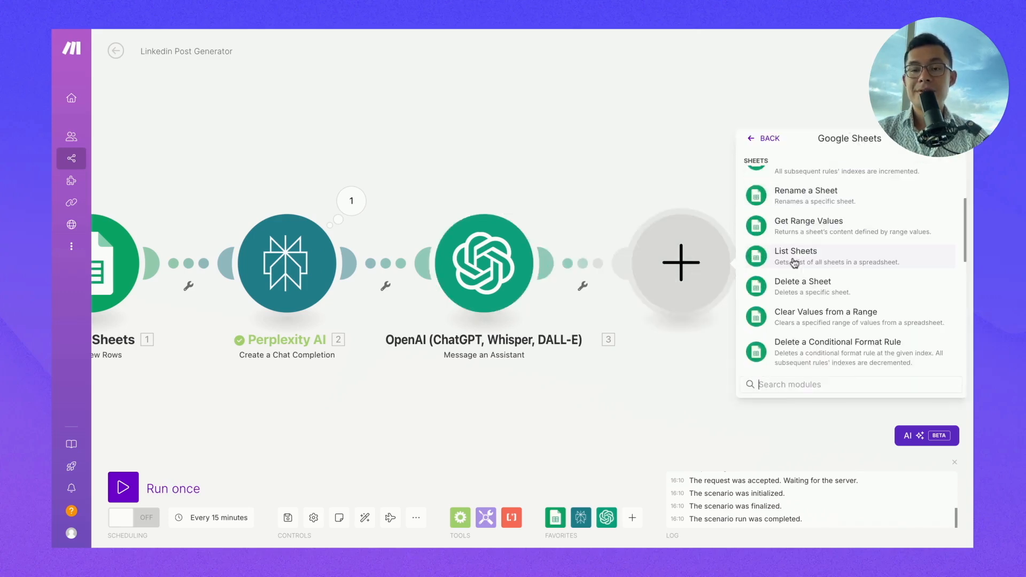
pyautogui.write('upda')
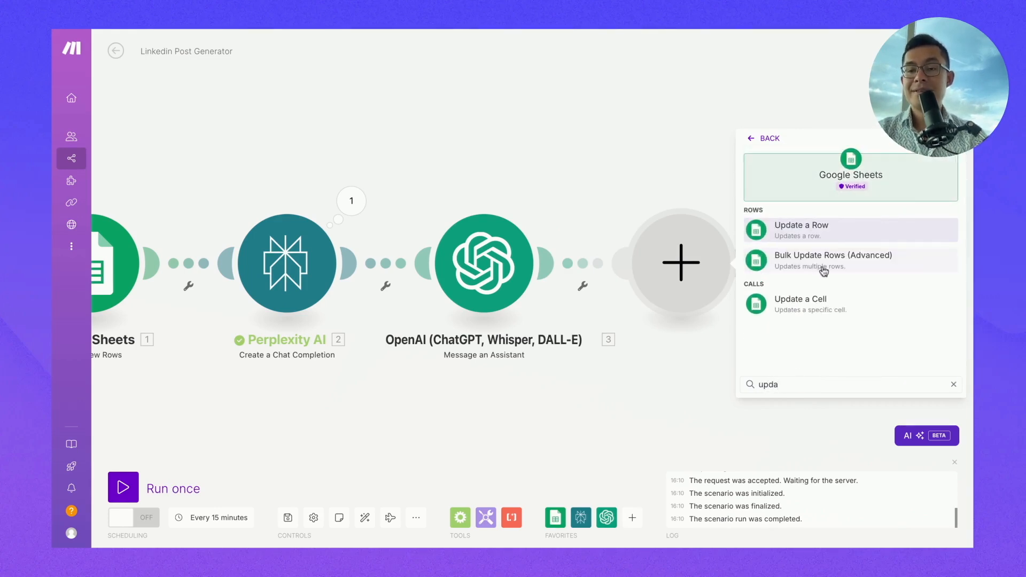
pyautogui.click(817, 302)
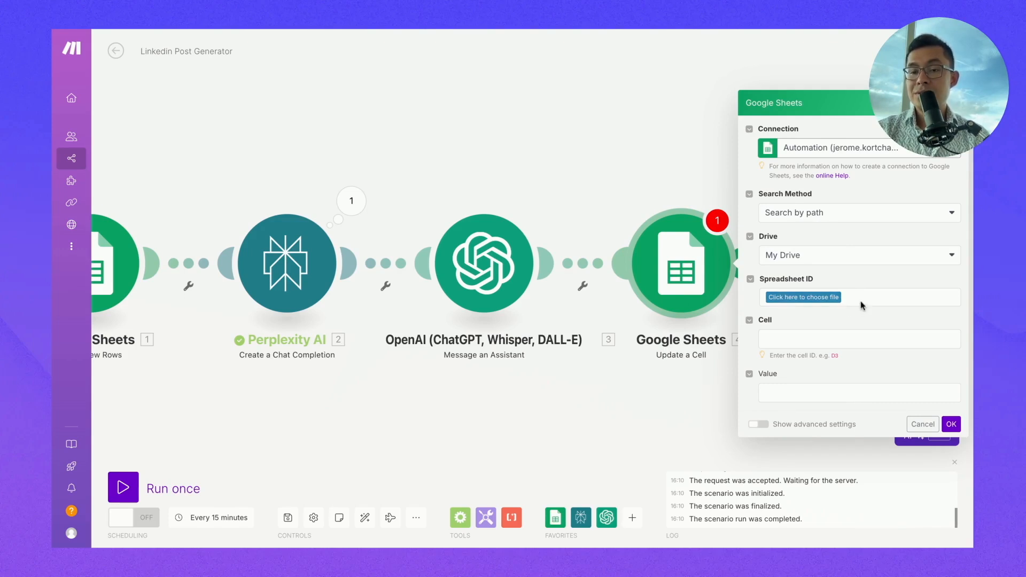
# - Switch the spreadsheet lookup to manual ID entry and paste the Google Sheet's ID
pyautogui.click(811, 216)
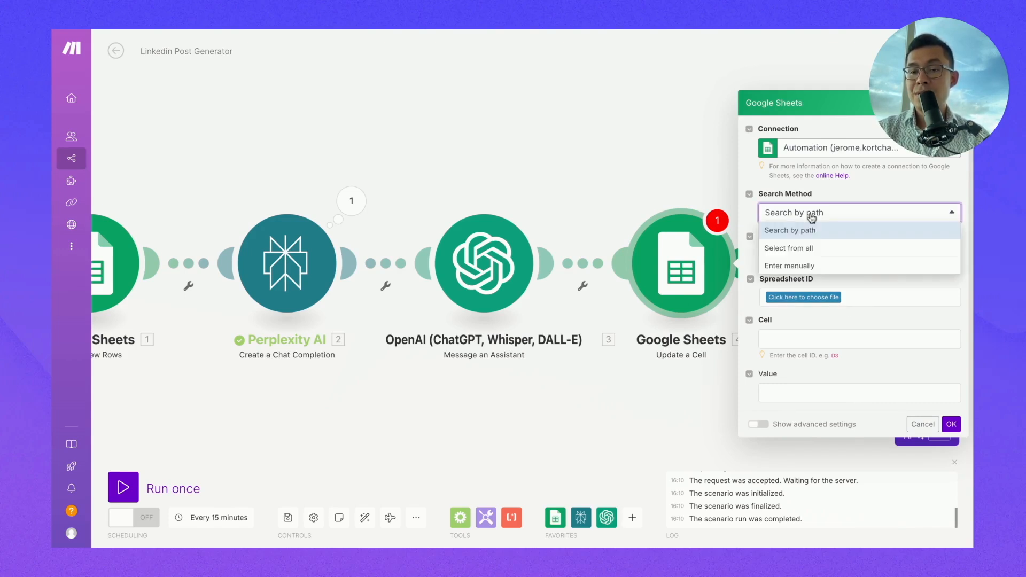
pyautogui.click(800, 266)
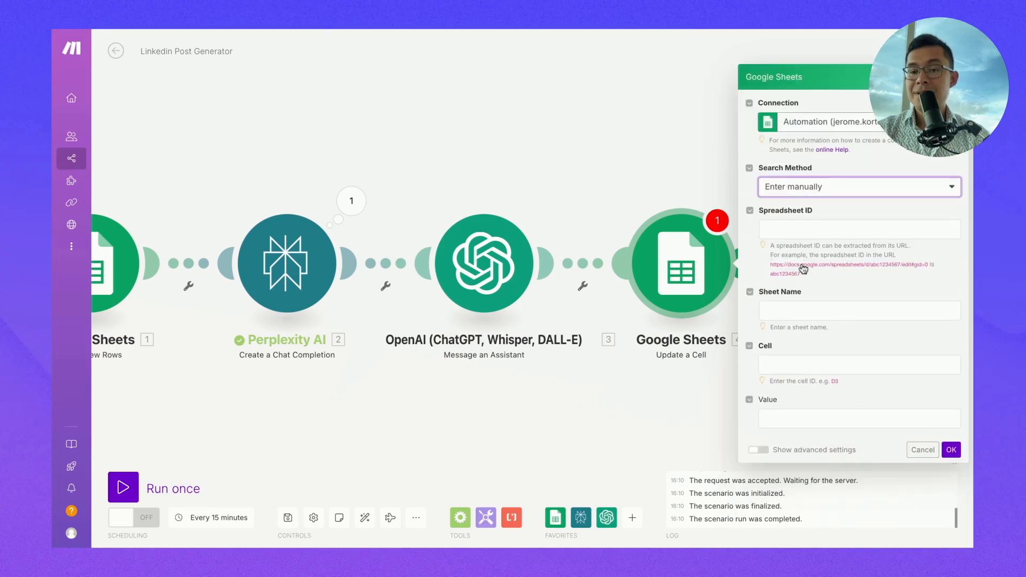
pyautogui.click(784, 227)
pyautogui.click(854, 214)
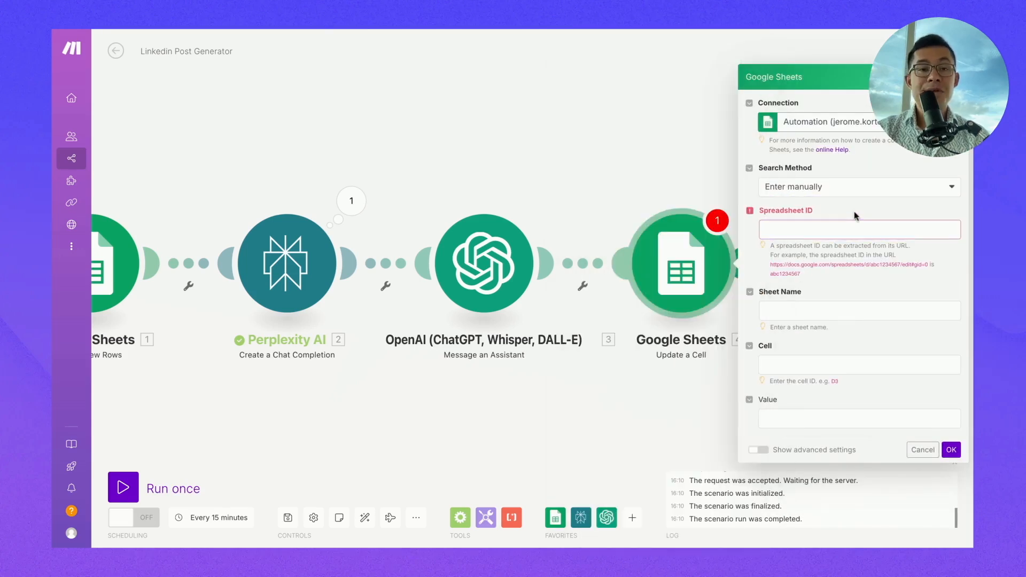
pyautogui.click(314, 29)
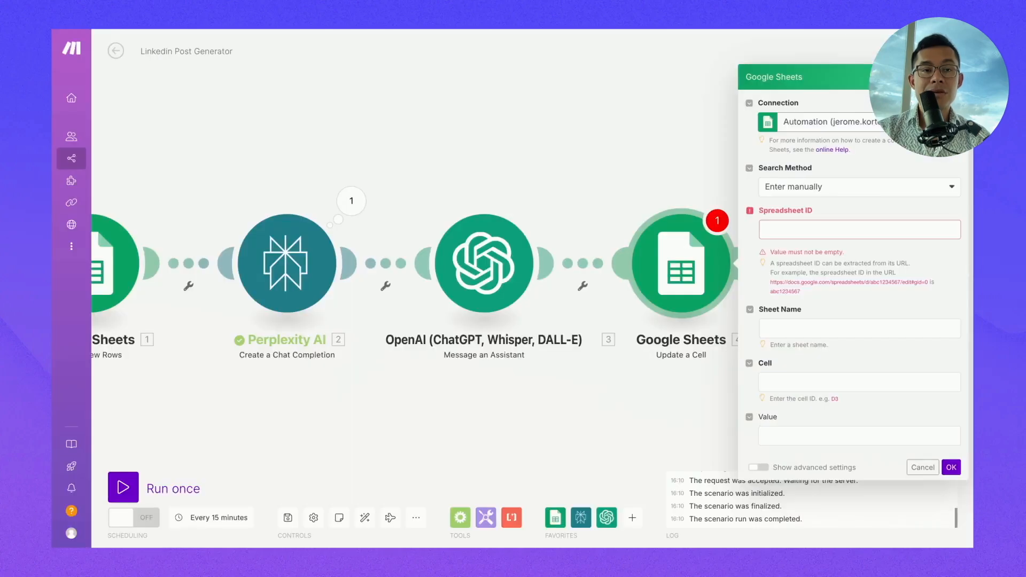
pyautogui.click(765, 230)
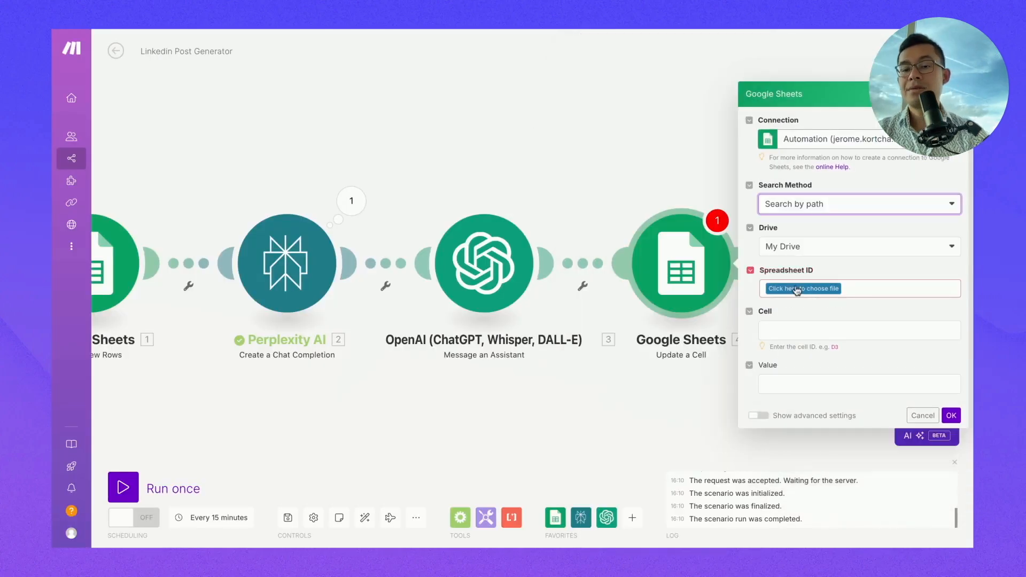
# - Select My Drive > Automation > Linkedin Post Generator - Demo > Linkedin Post Generator, sheet Feuille 1
pyautogui.click(797, 293)
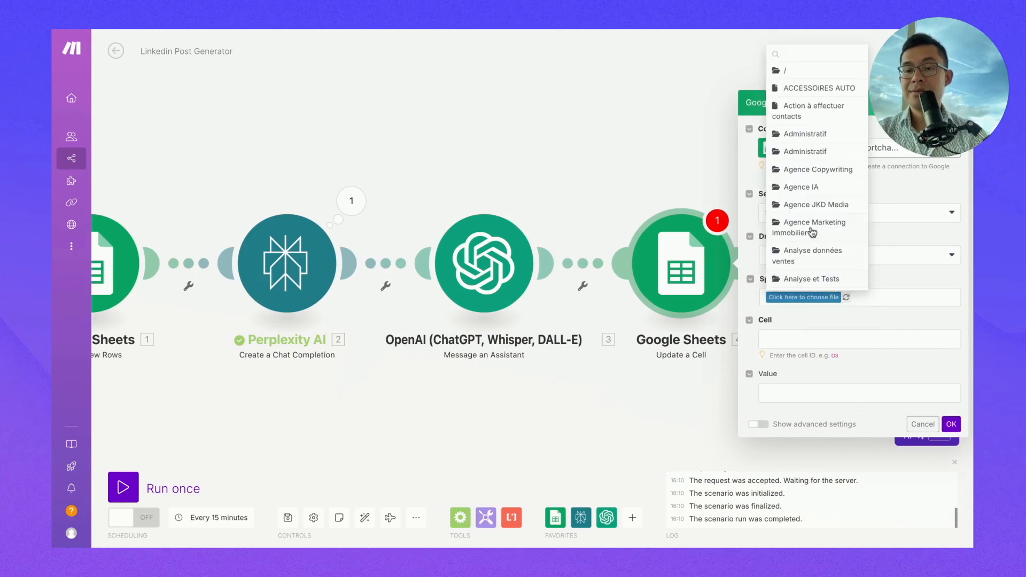
pyautogui.scroll(-4, 813, 229)
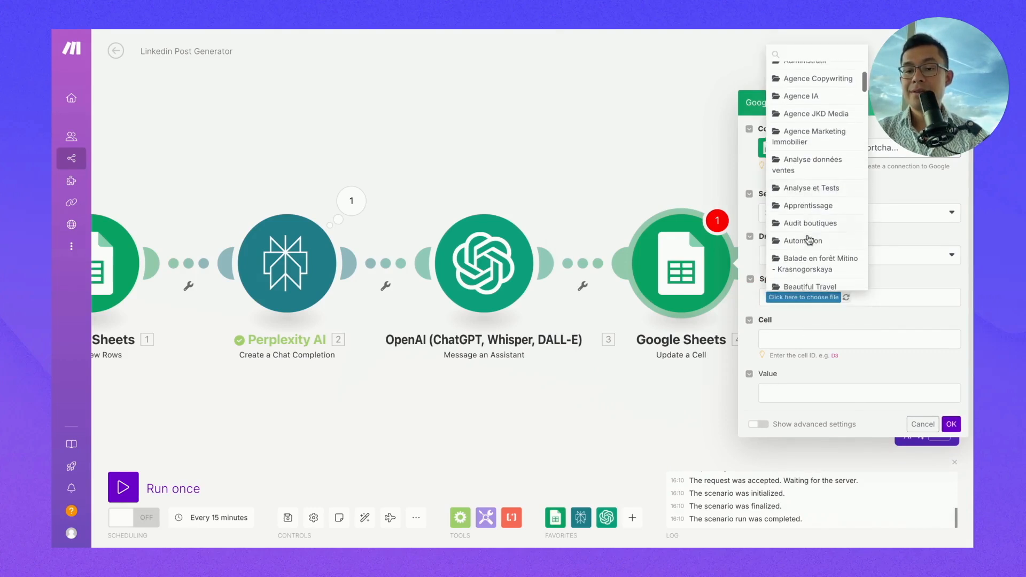
pyautogui.click(806, 241)
pyautogui.click(836, 299)
pyautogui.click(850, 400)
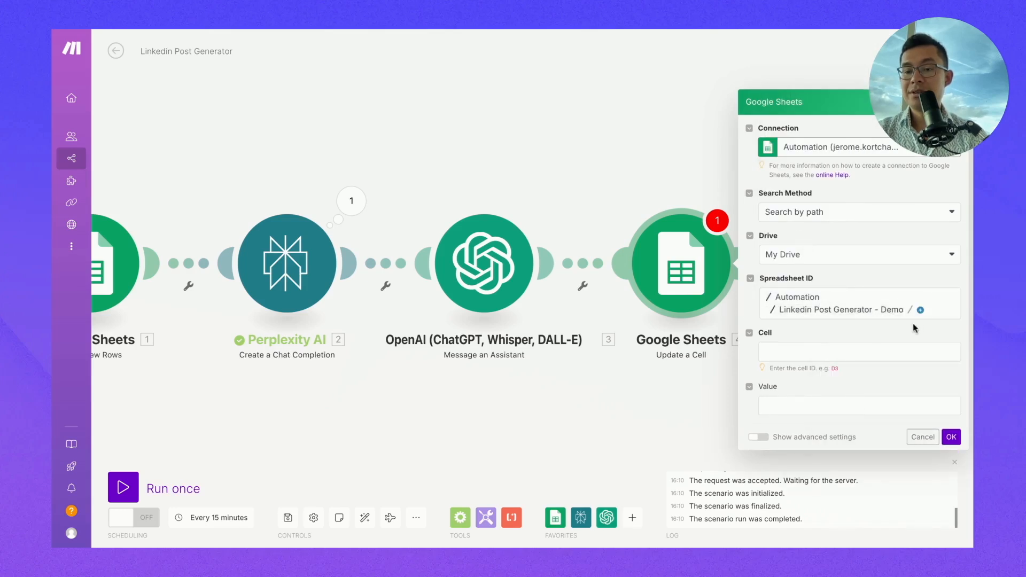
pyautogui.click(919, 310)
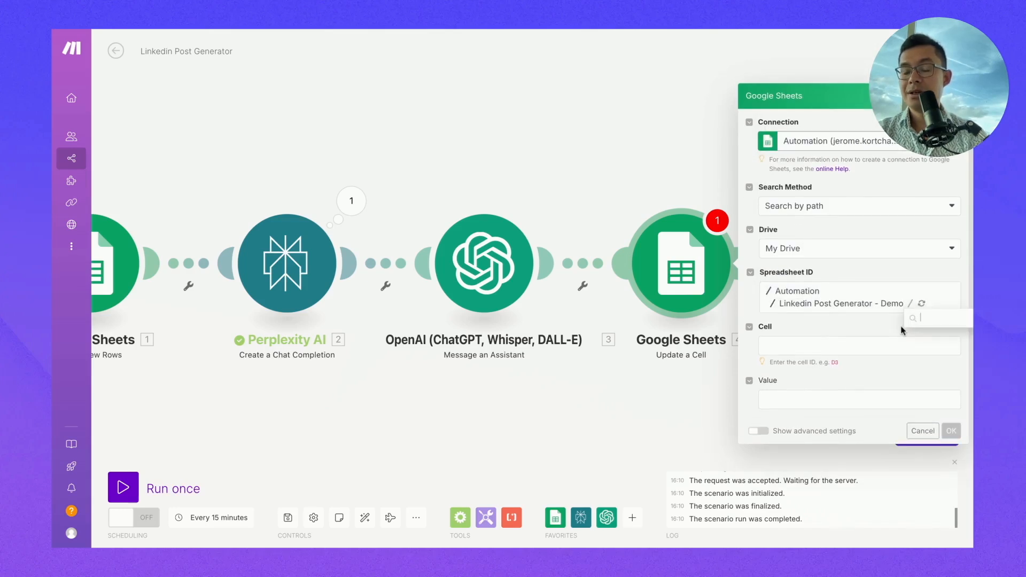
pyautogui.click(941, 327)
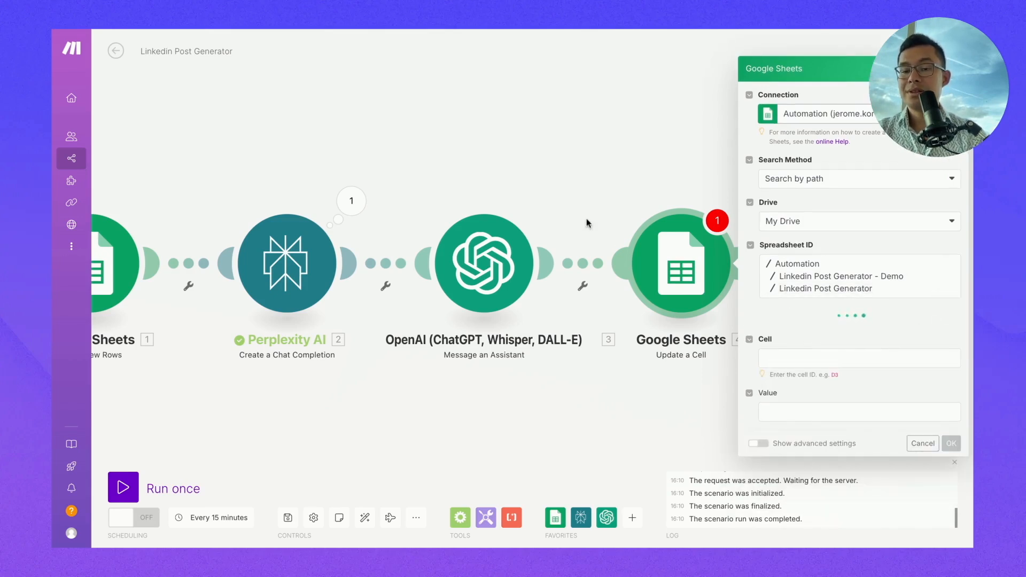
pyautogui.click(776, 330)
pyautogui.click(792, 354)
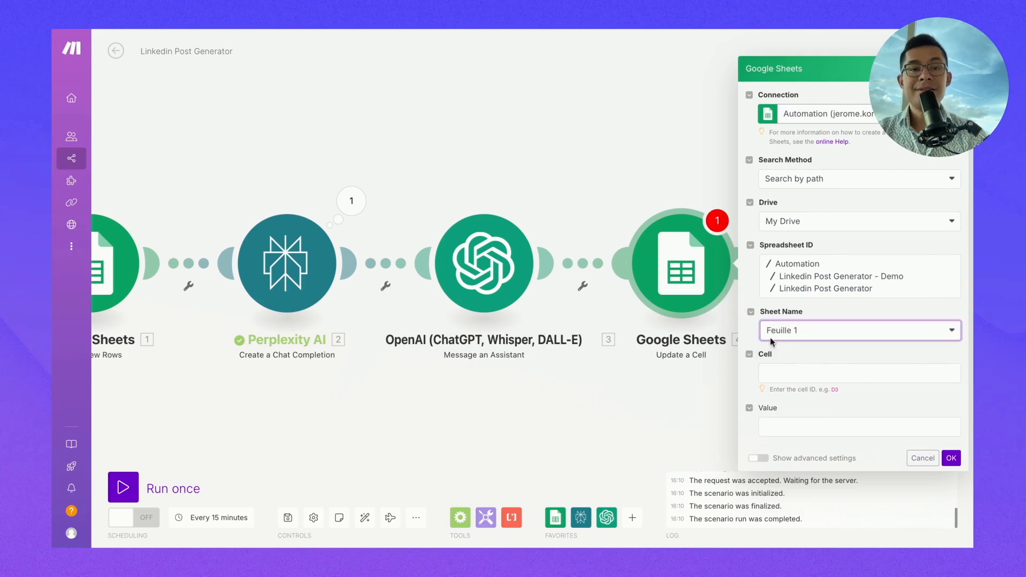
# - Set the target cell to column B followed by the trigger's row number
pyautogui.click(284, 27)
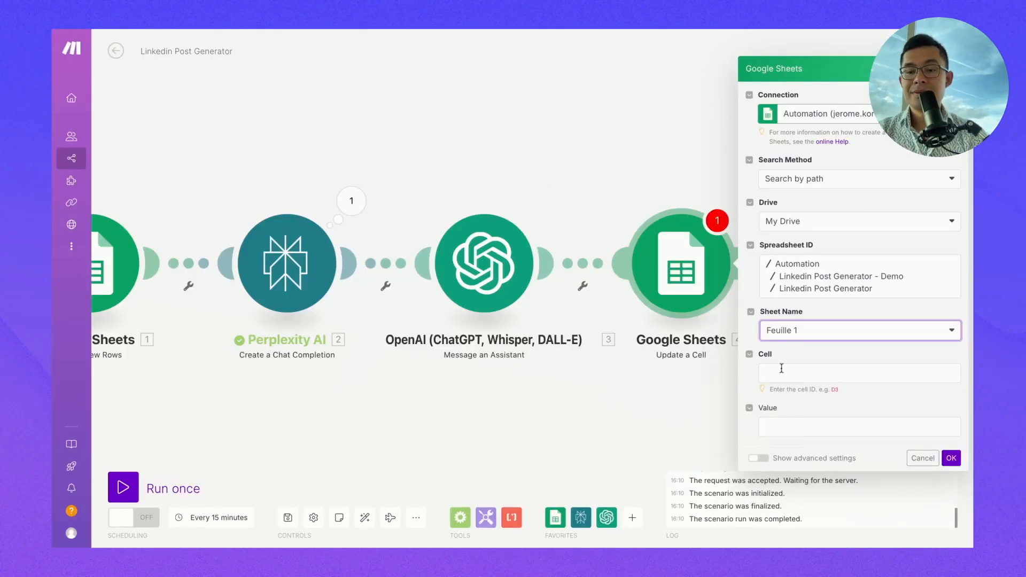
pyautogui.click(782, 368)
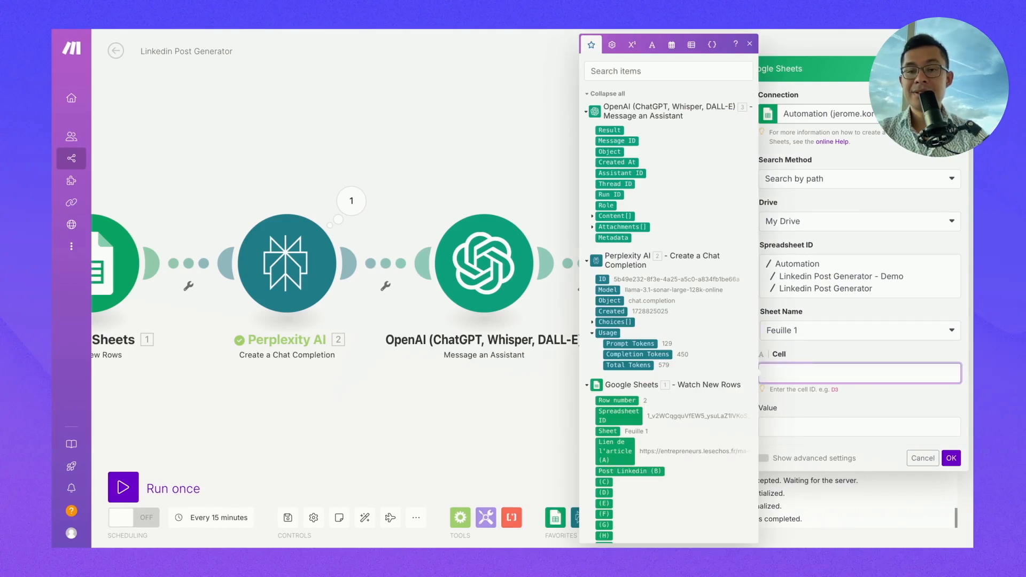
pyautogui.write('B')
pyautogui.scroll(-1, 692, 364)
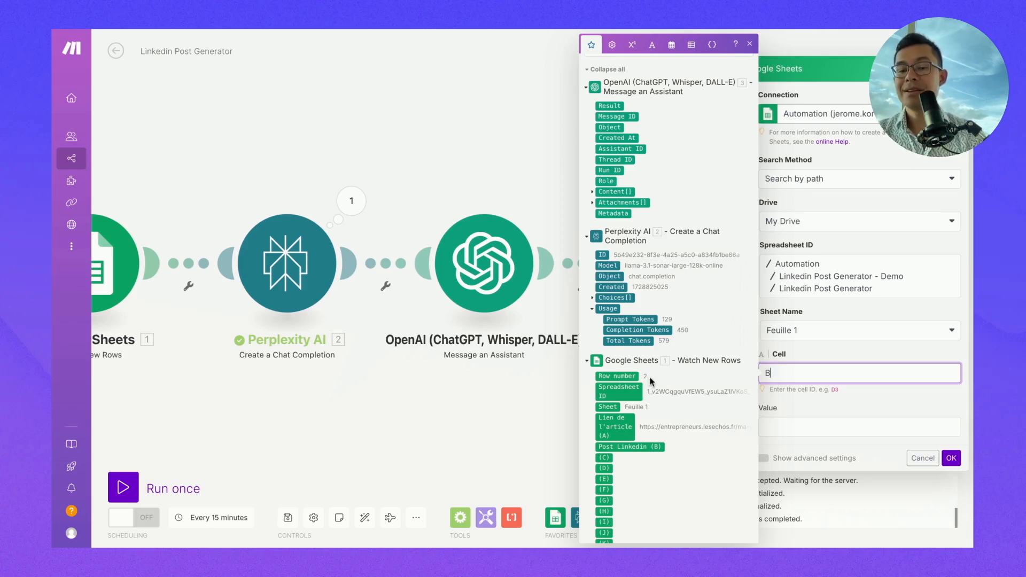
pyautogui.click(619, 376)
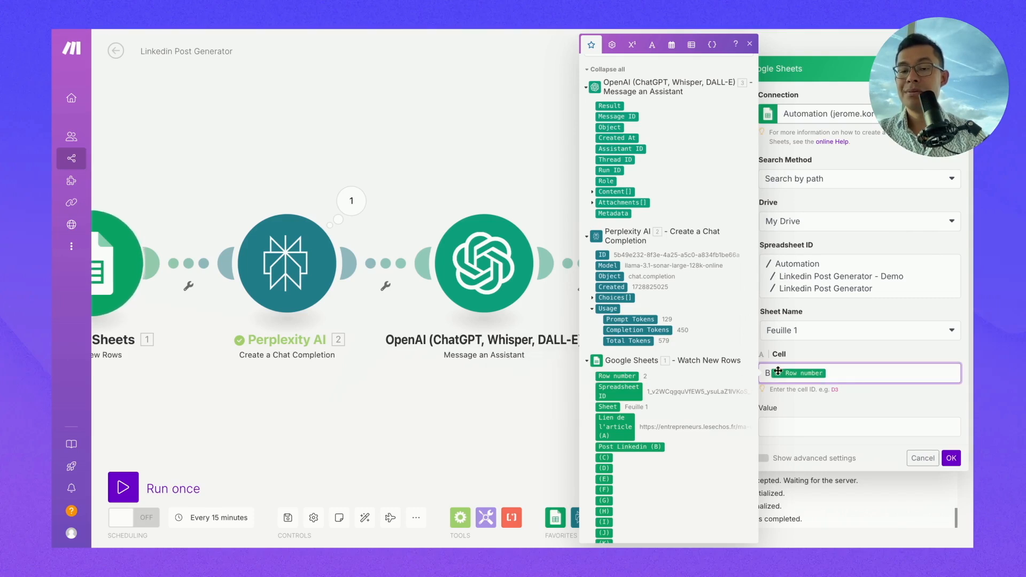
pyautogui.click(802, 434)
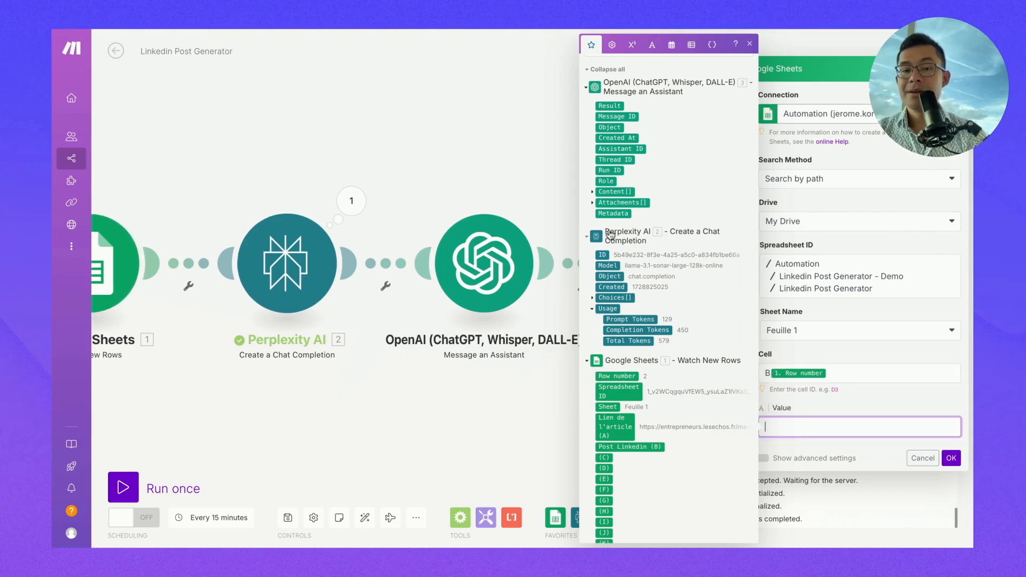
# - Reopen the Update a Cell settings to look at the Value field, then bring up the OpenAI module's actions
pyautogui.click(505, 144)
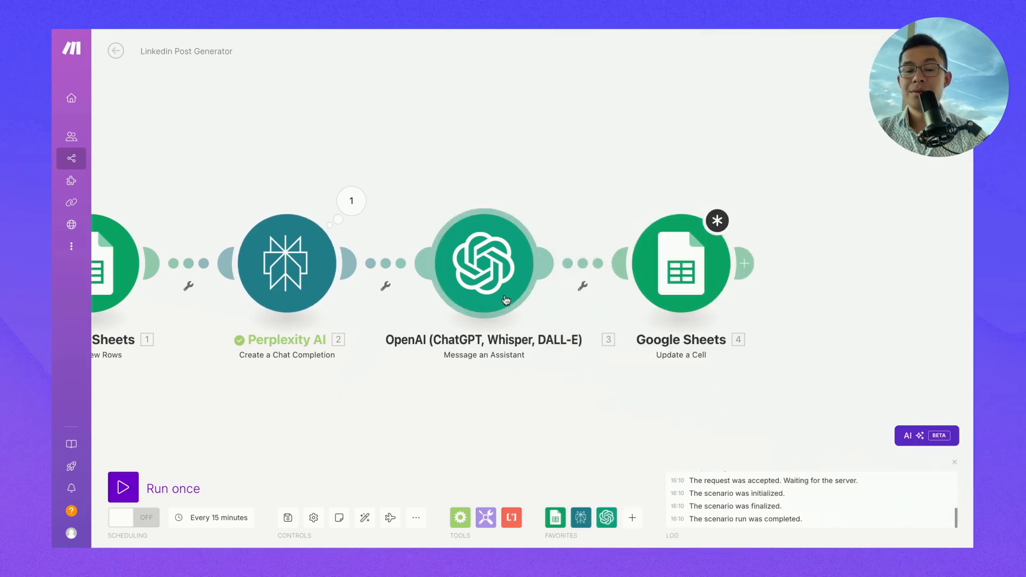
pyautogui.click(679, 273)
pyautogui.click(808, 423)
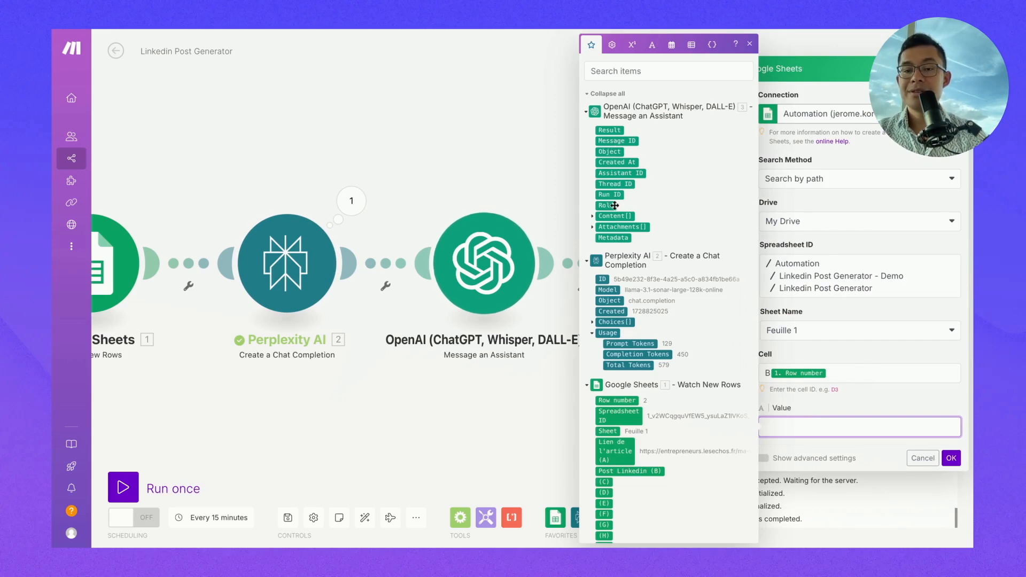
pyautogui.click(568, 221)
pyautogui.rightClick(475, 272)
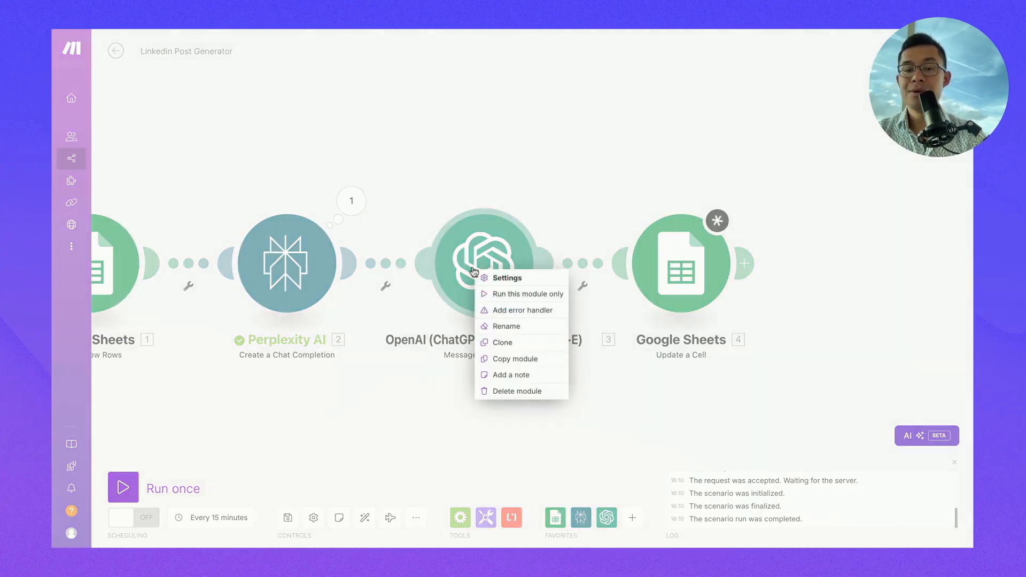
# - Run only the OpenAI module and inspect the assistant ID, message and reply in its output
pyautogui.click(499, 295)
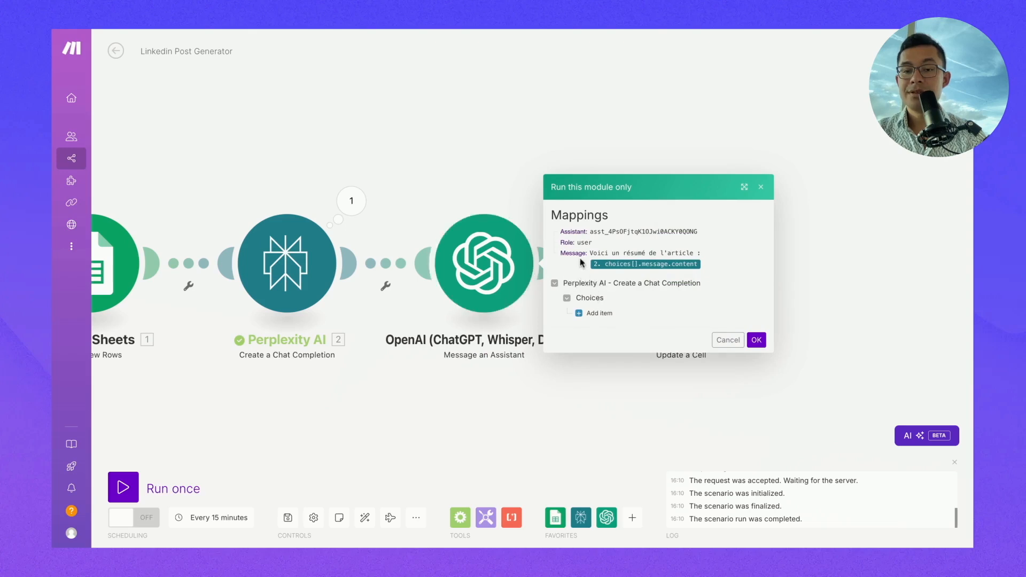
pyautogui.click(756, 340)
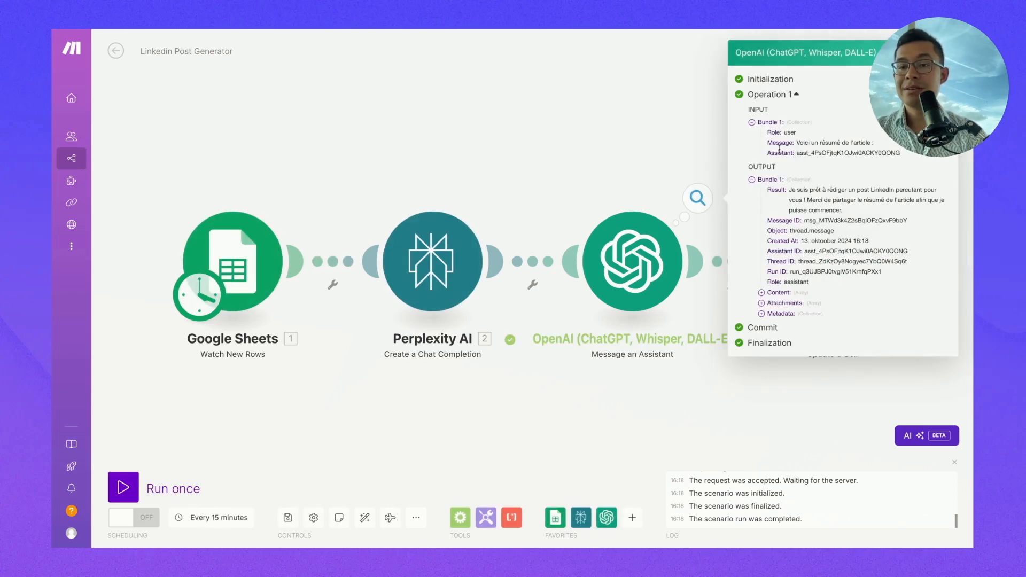
pyautogui.moveTo(809, 154); pyautogui.dragTo(841, 154)
pyautogui.moveTo(818, 199)
pyautogui.mouseDown()
pyautogui.moveTo(793, 192)
pyautogui.moveTo(843, 210)
pyautogui.mouseUp()
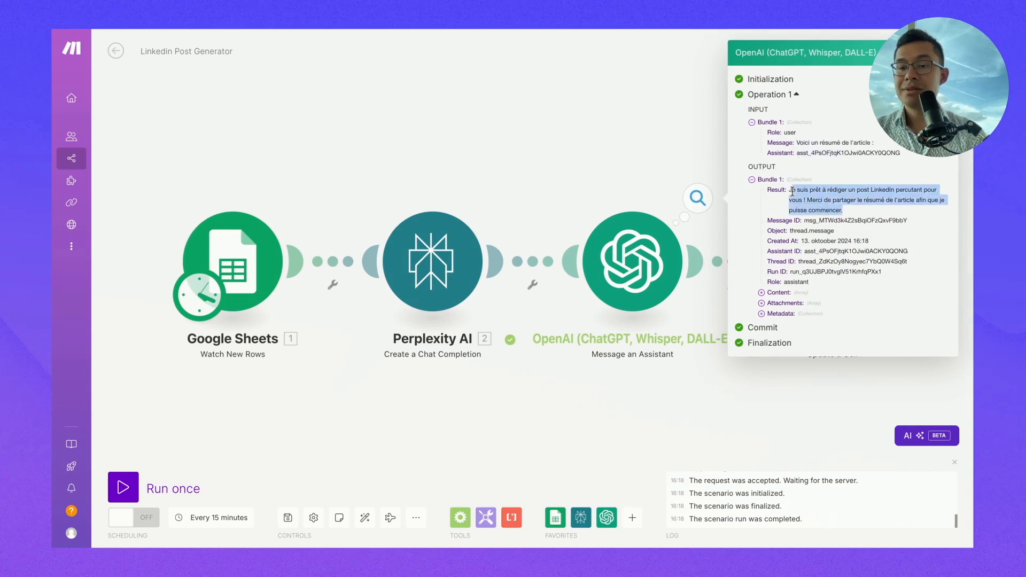
pyautogui.click(845, 210)
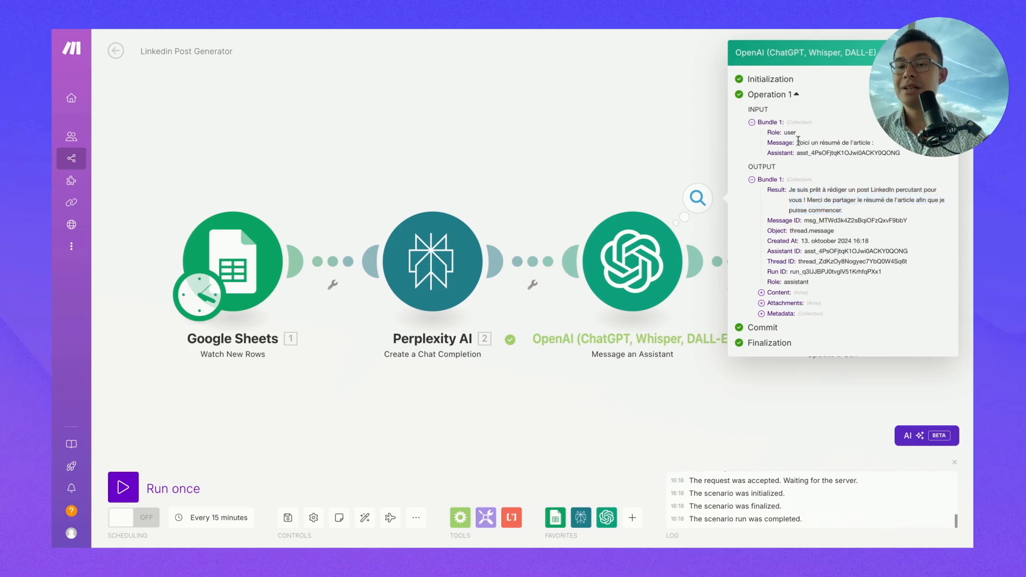
pyautogui.moveTo(796, 142); pyautogui.dragTo(875, 142)
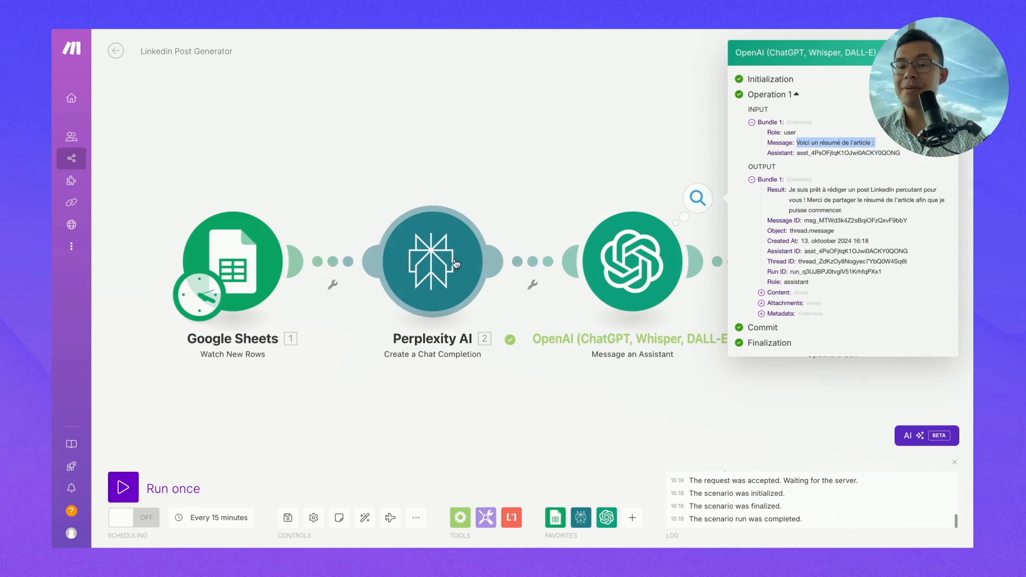
pyautogui.click(794, 157)
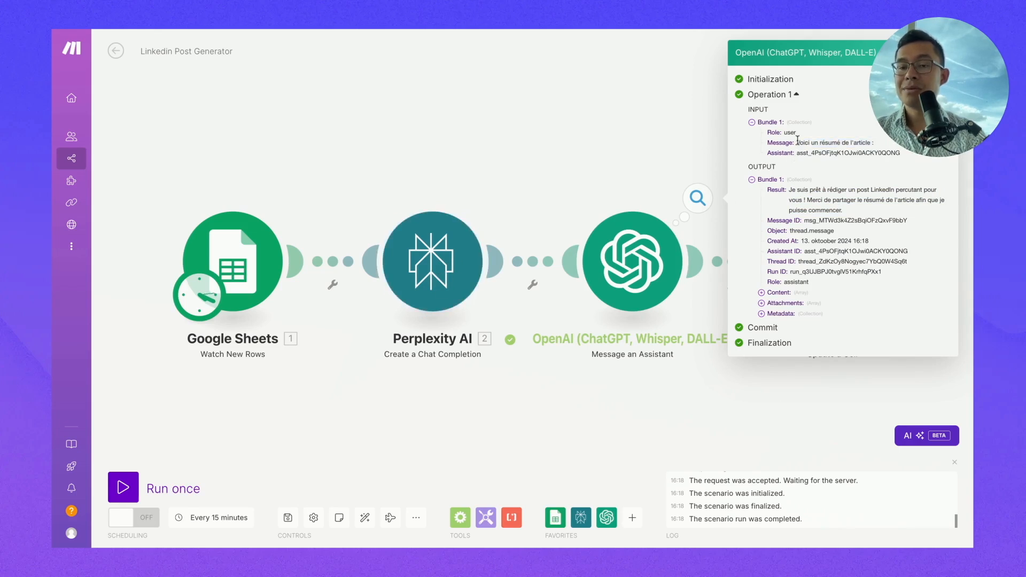
pyautogui.moveTo(797, 140); pyautogui.dragTo(872, 142)
# - Recheck the OpenAI module settings and its run output, which asks for the article summary
pyautogui.click(680, 241)
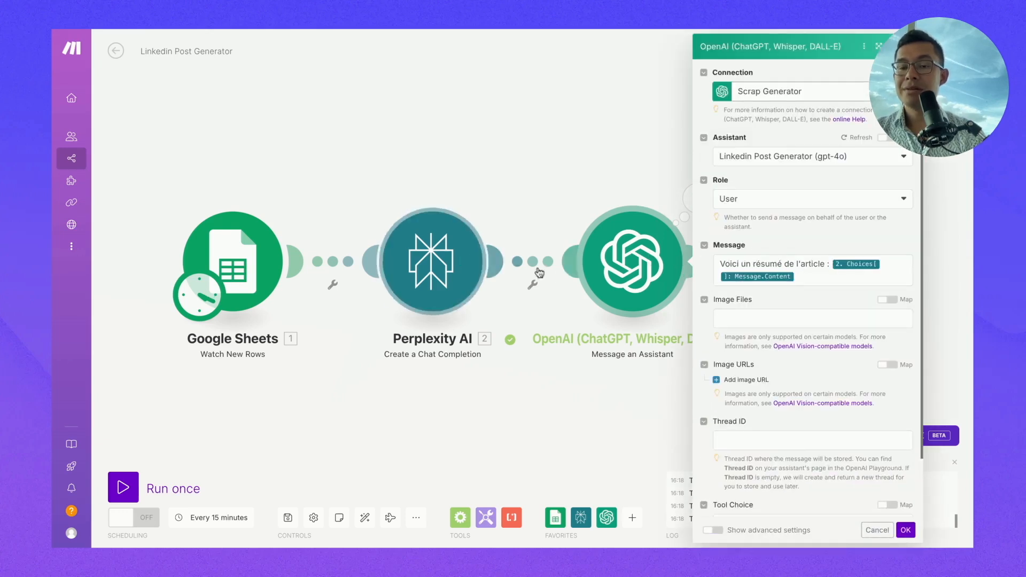
pyautogui.click(661, 195)
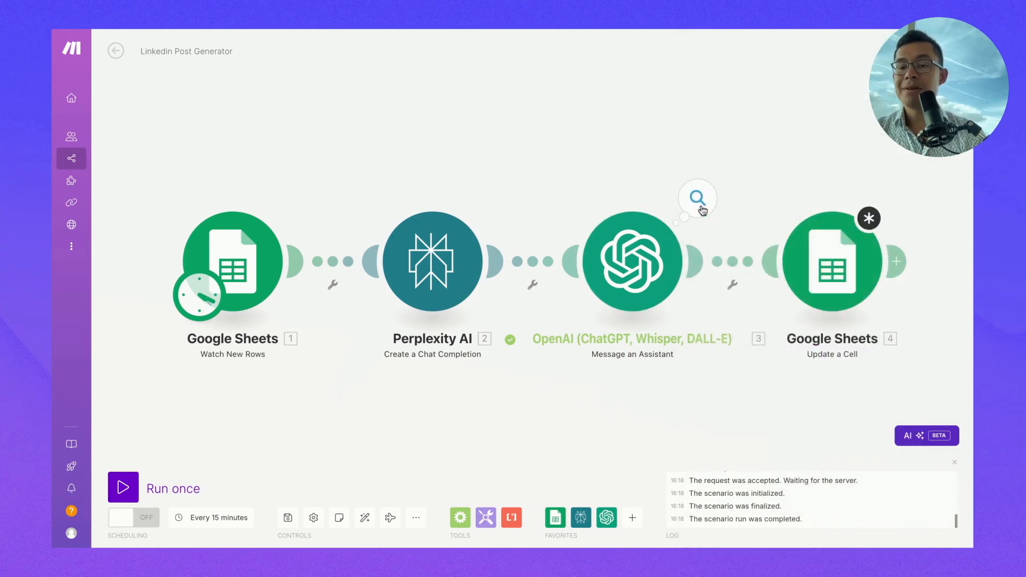
pyautogui.click(700, 206)
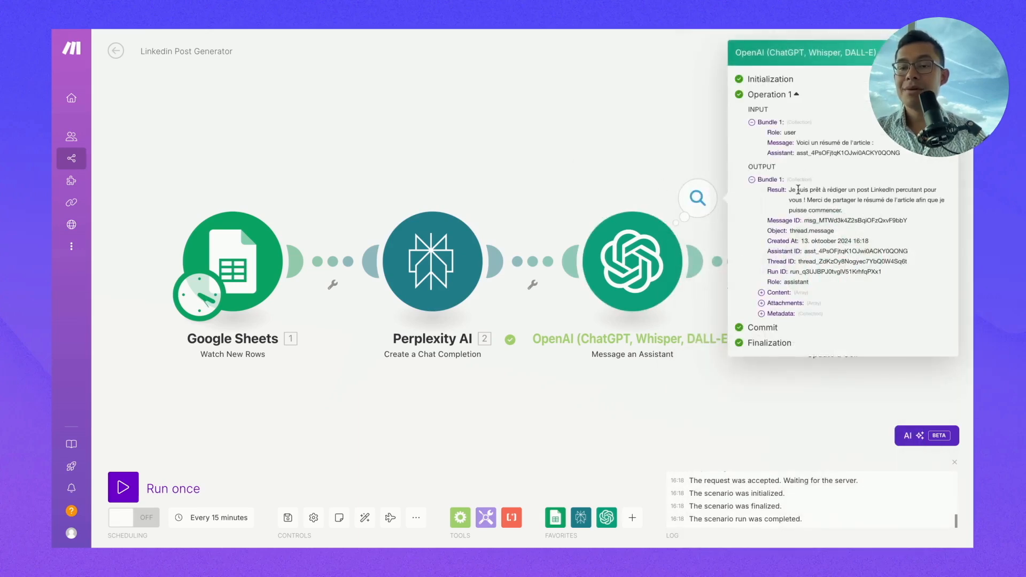
pyautogui.tripleClick(797, 143)
pyautogui.click(828, 197)
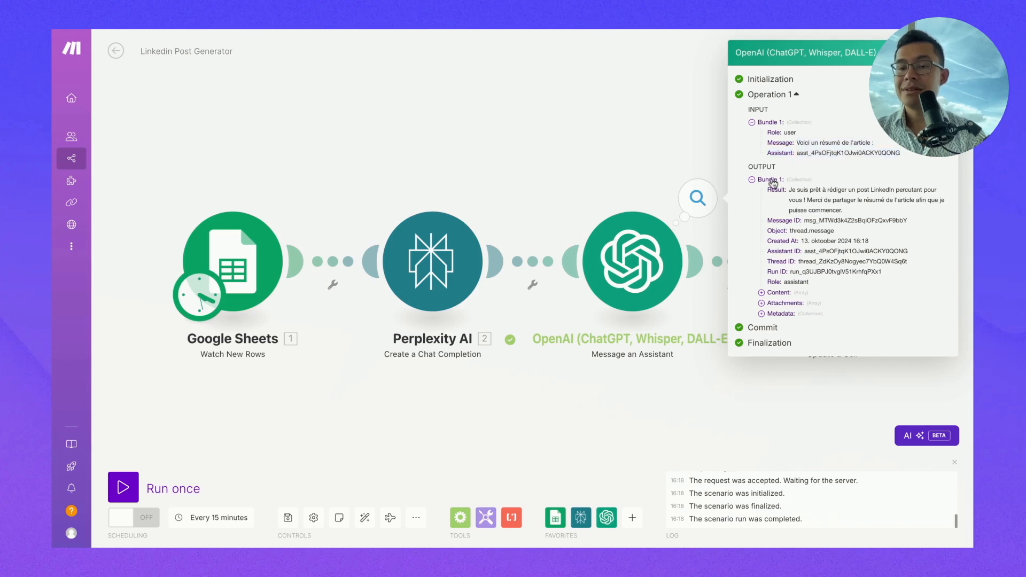
pyautogui.click(701, 187)
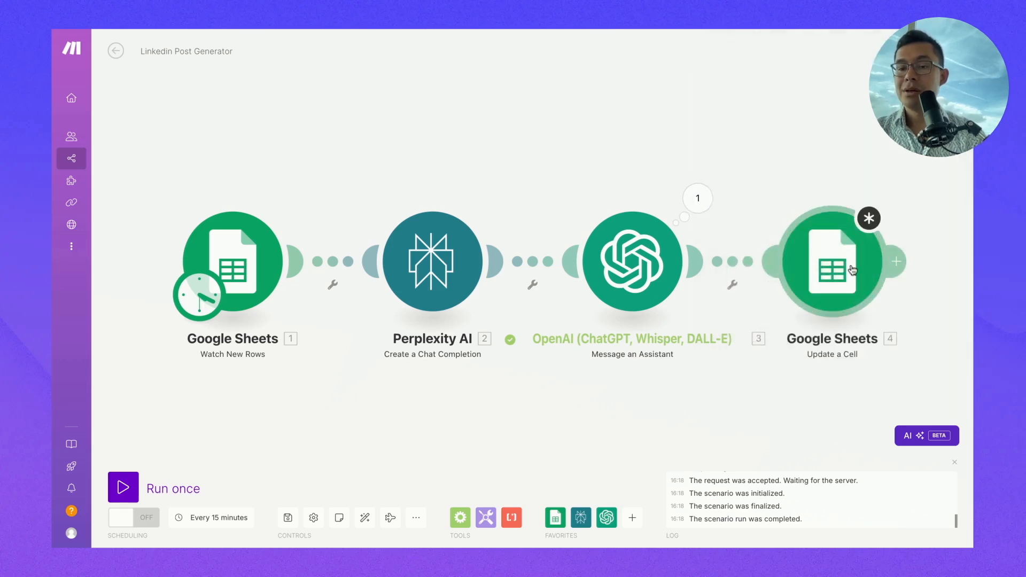
pyautogui.click(852, 270)
# - Map OpenAI's 3. Result as the Value for column B and confirm the module
pyautogui.click(599, 426)
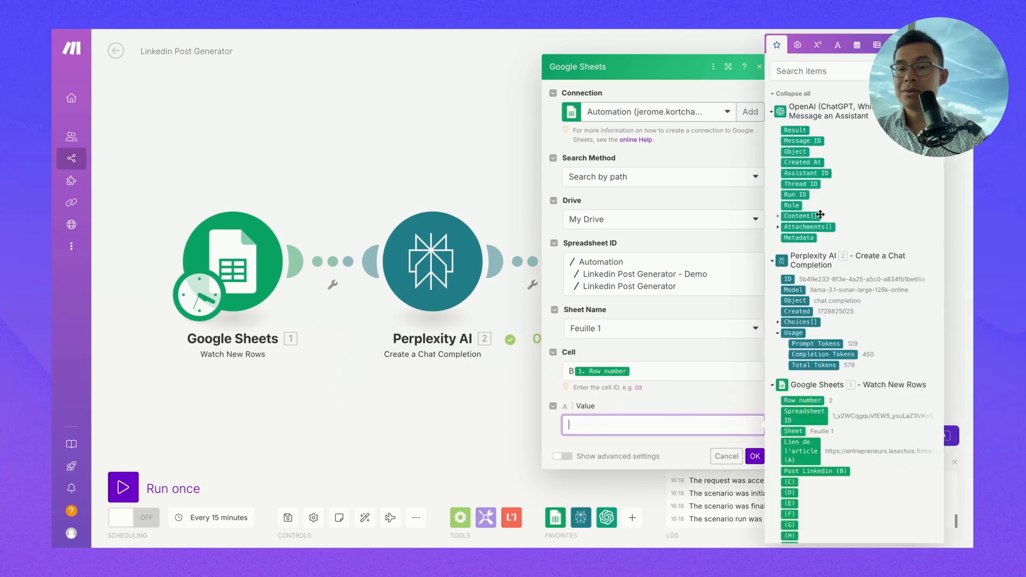
pyautogui.click(796, 129)
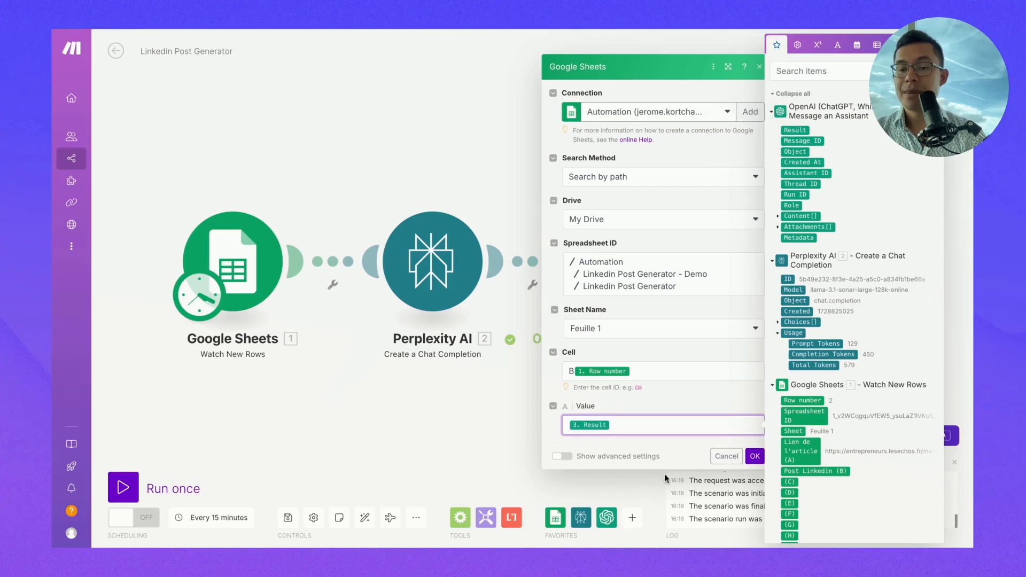
pyautogui.click(755, 456)
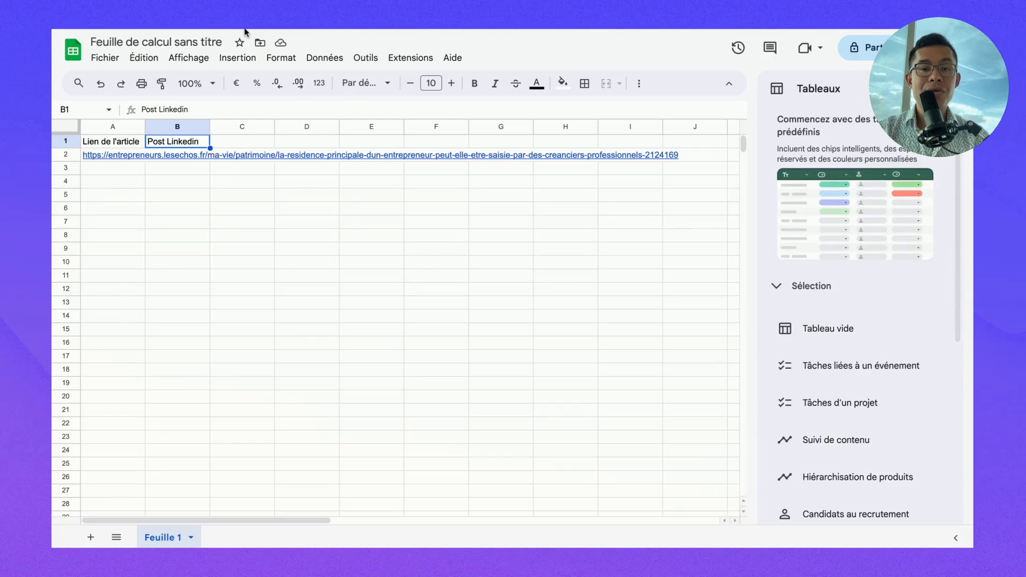
# - Copy the Les Echos article link from A2 into cell A3
pyautogui.click(122, 159)
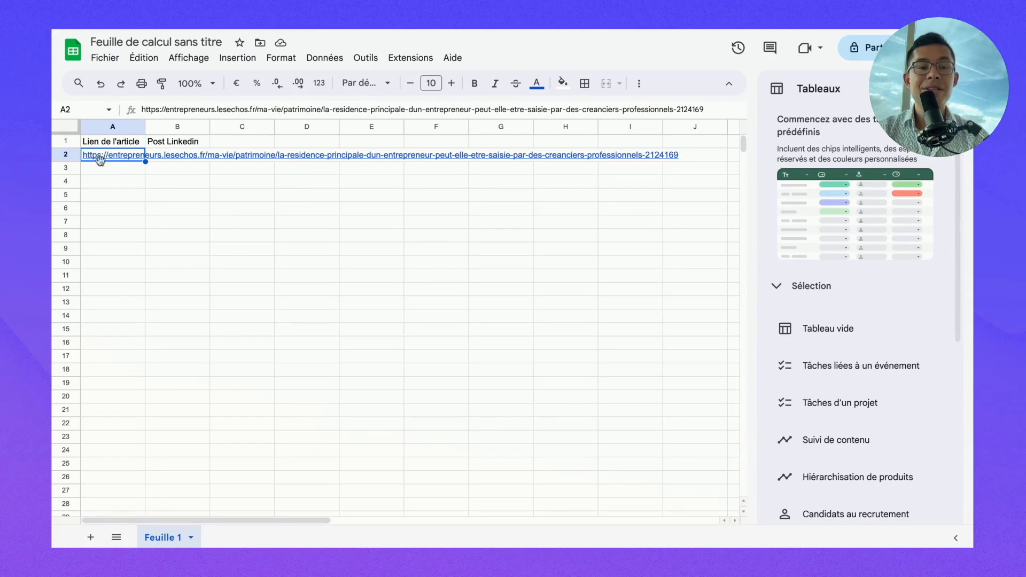
pyautogui.moveTo(105, 161)
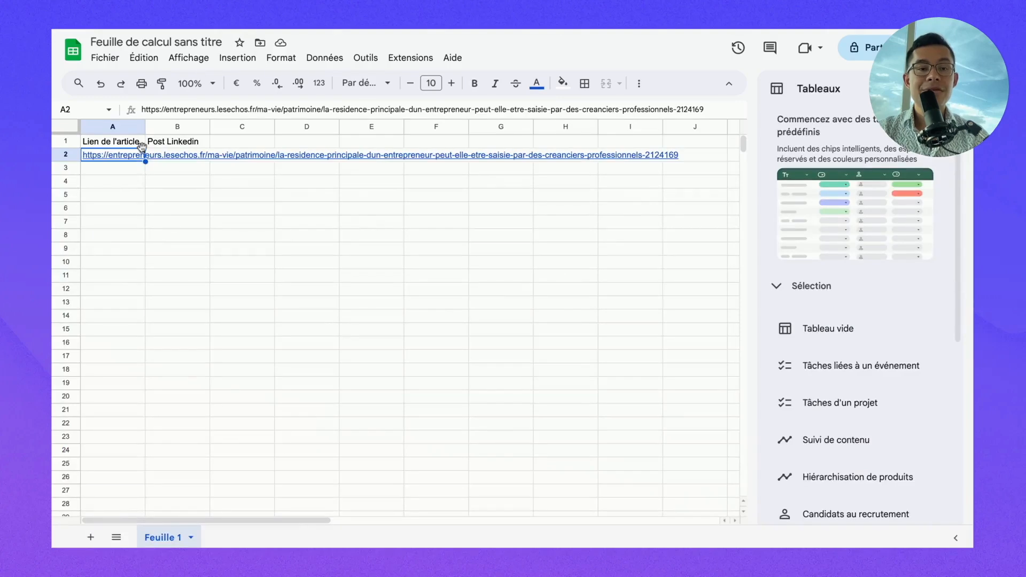
pyautogui.click(122, 171)
pyautogui.write('https://entrepreneurs.lesechos.fr/ma-vie/patrimoine/la-residence-principale-dun-entrepreneur-peut-elle-etre-saisie-par-des-creanciers-professionnels-2124169')
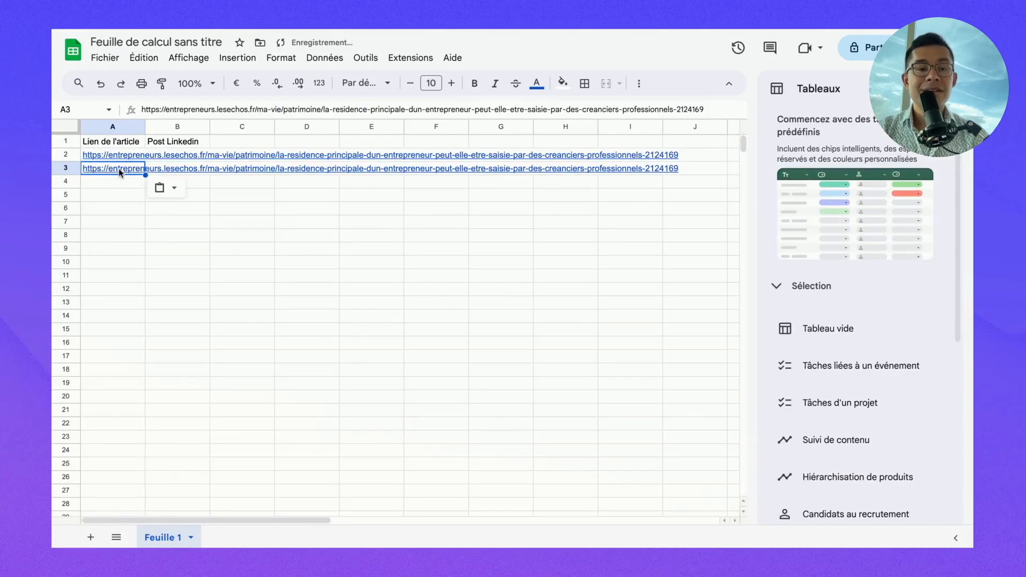
pyautogui.click(115, 196)
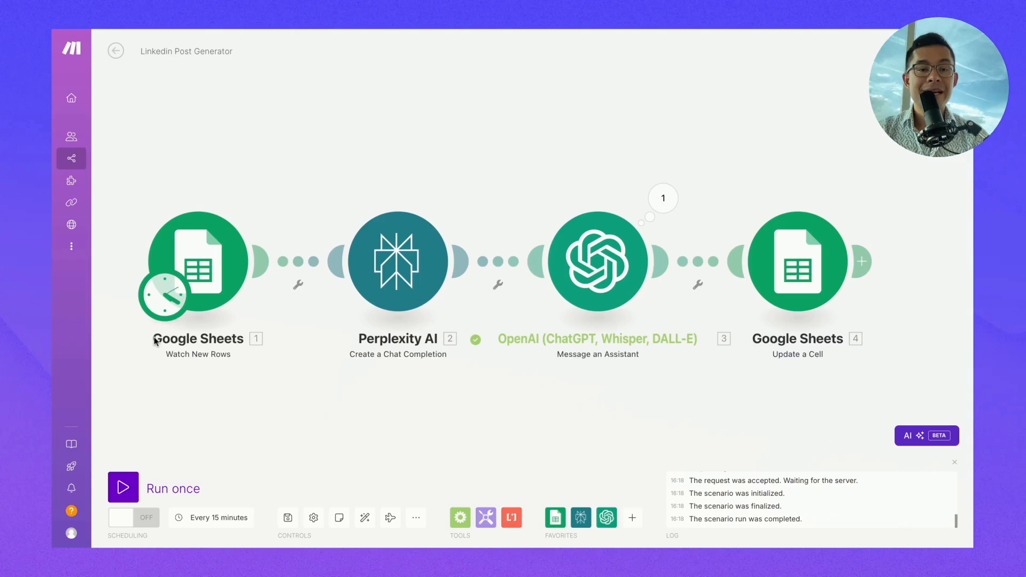
# - Run the Linkedin Post Generator scenario once to generate the post for row 3
pyautogui.click(135, 483)
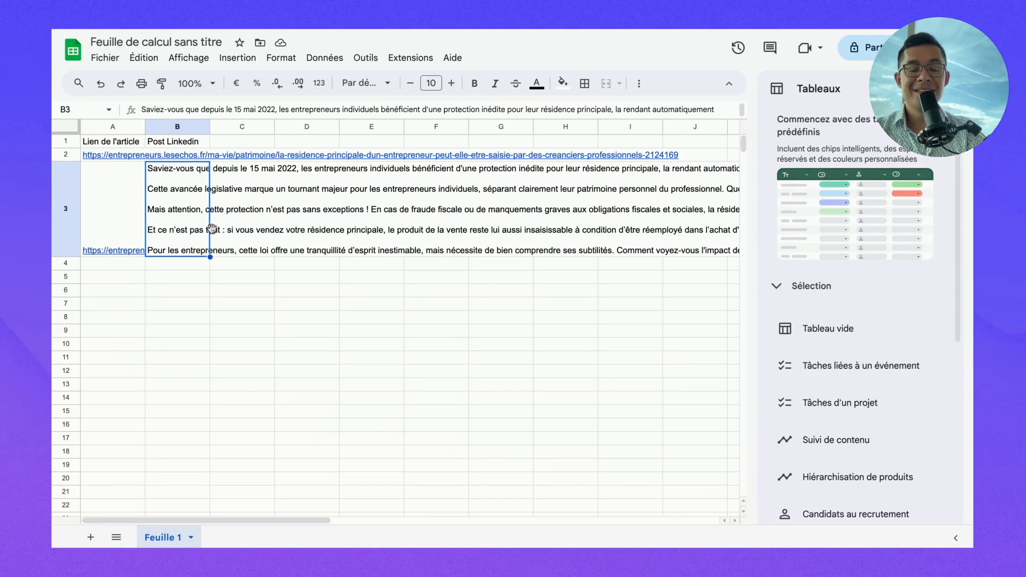
pyautogui.hscroll(7, 345, 236)
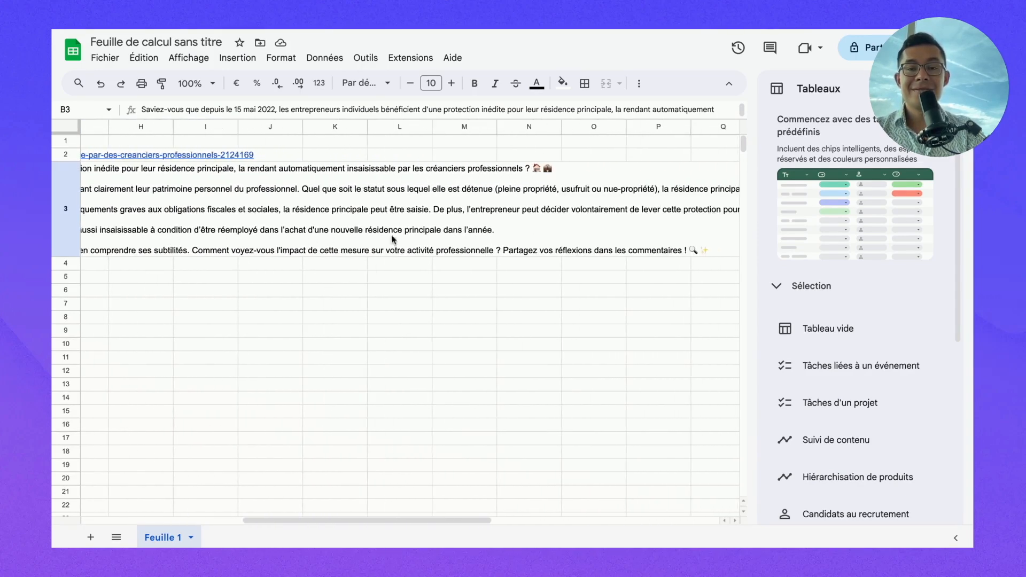
pyautogui.hscroll(-7, 440, 223)
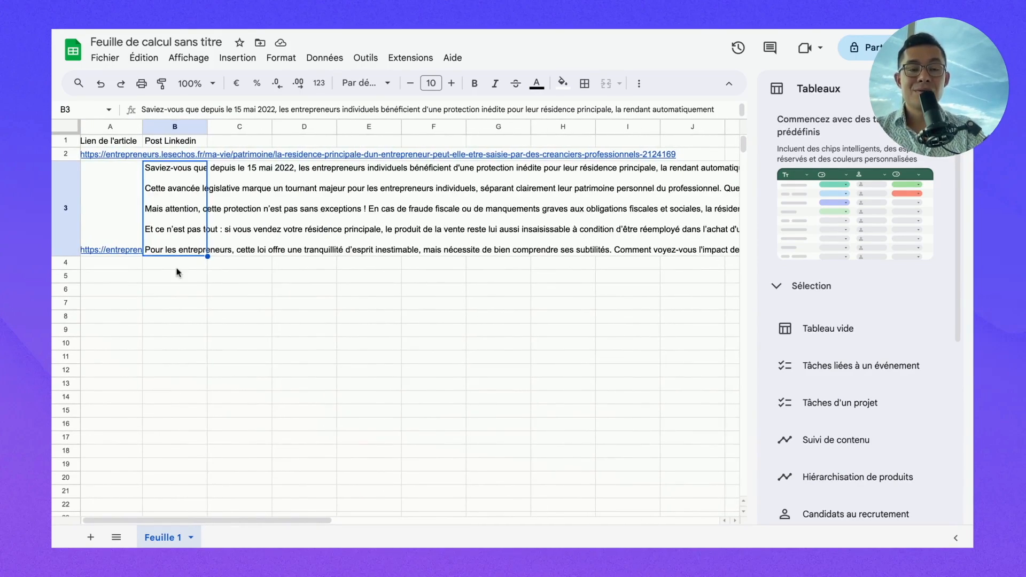
pyautogui.click(180, 290)
pyautogui.click(183, 223)
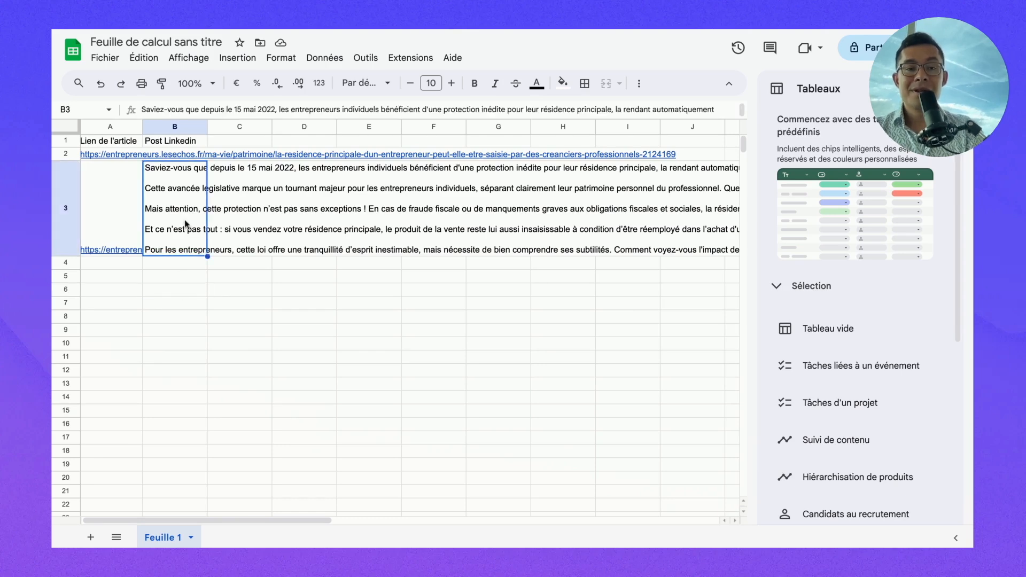
pyautogui.hscroll(8, 332, 235)
pyautogui.hscroll(4, 332, 234)
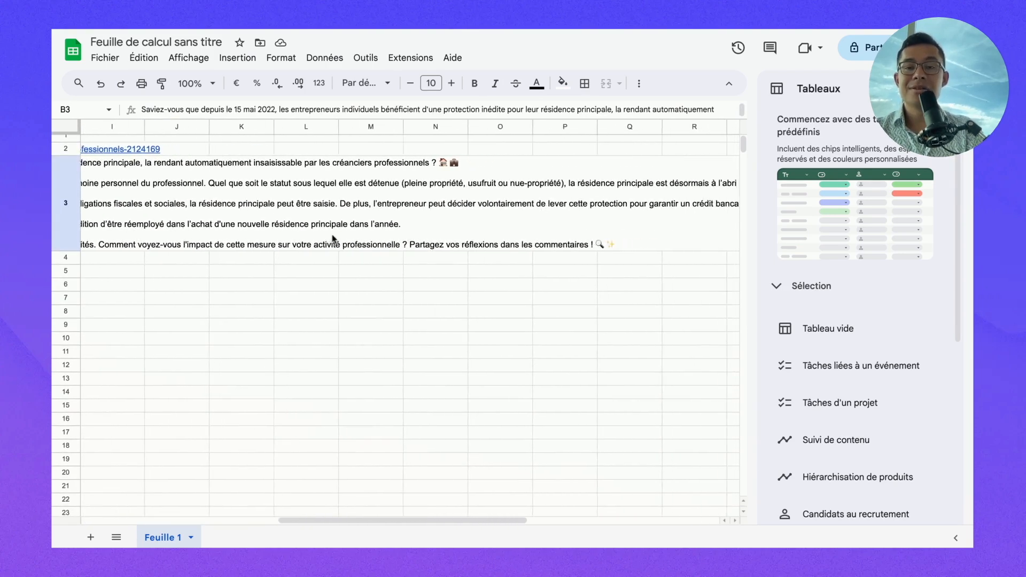
pyautogui.hscroll(-10, 332, 234)
pyautogui.hscroll(-1, 319, 239)
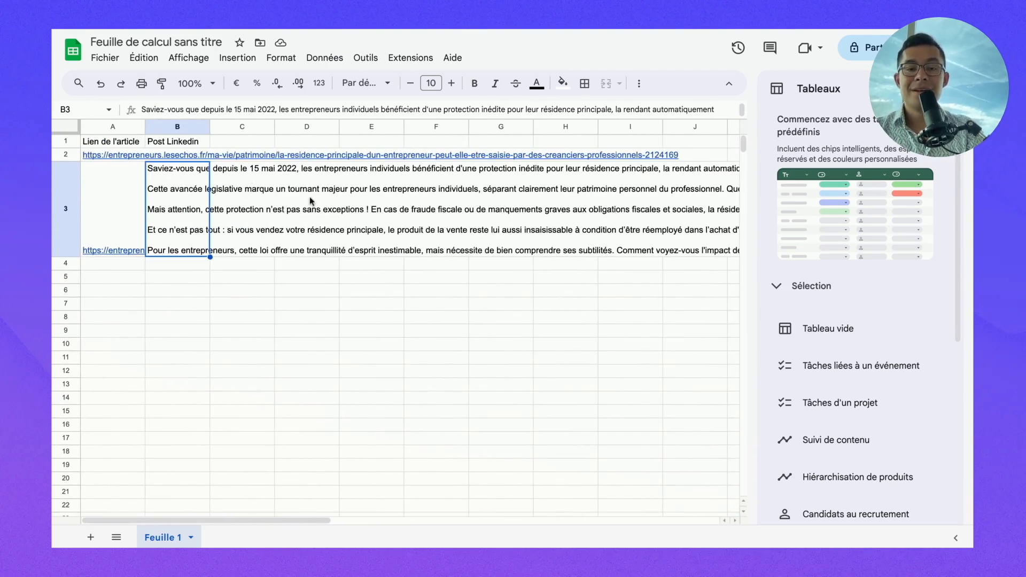
pyautogui.hscroll(5, 271, 198)
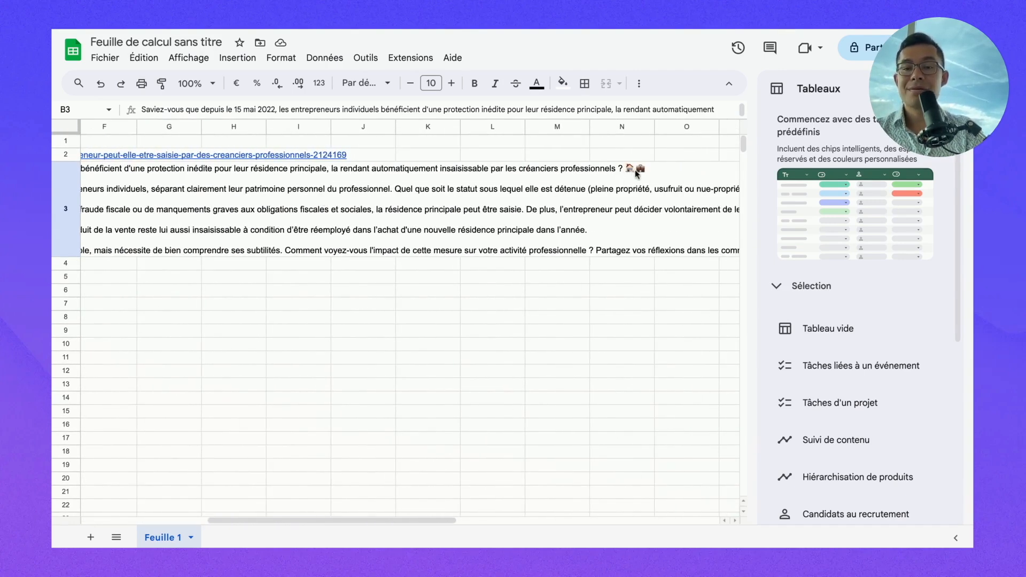
pyautogui.hscroll(-1, 402, 173)
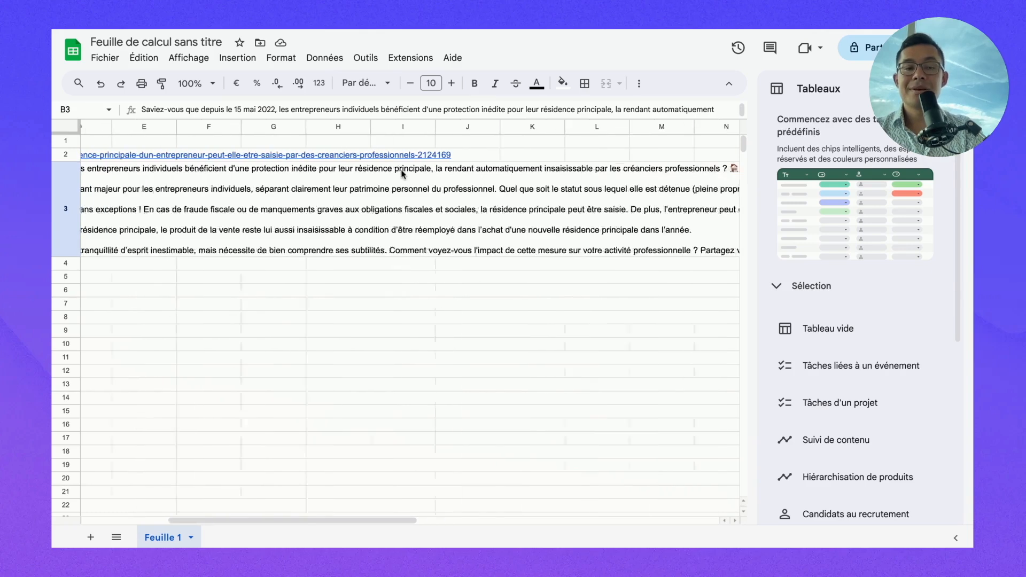
pyautogui.hscroll(-4, 402, 172)
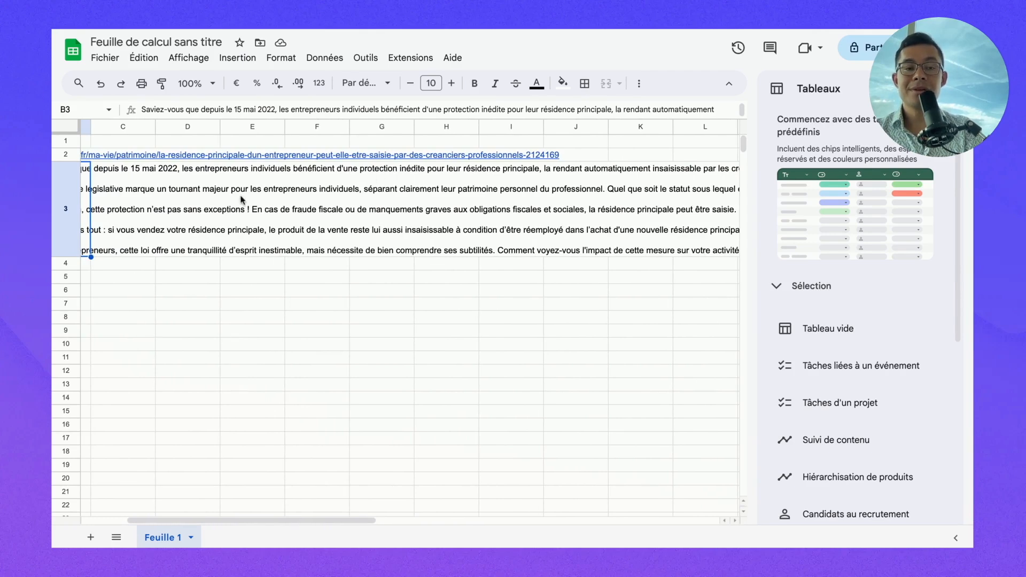
pyautogui.hscroll(-2, 239, 201)
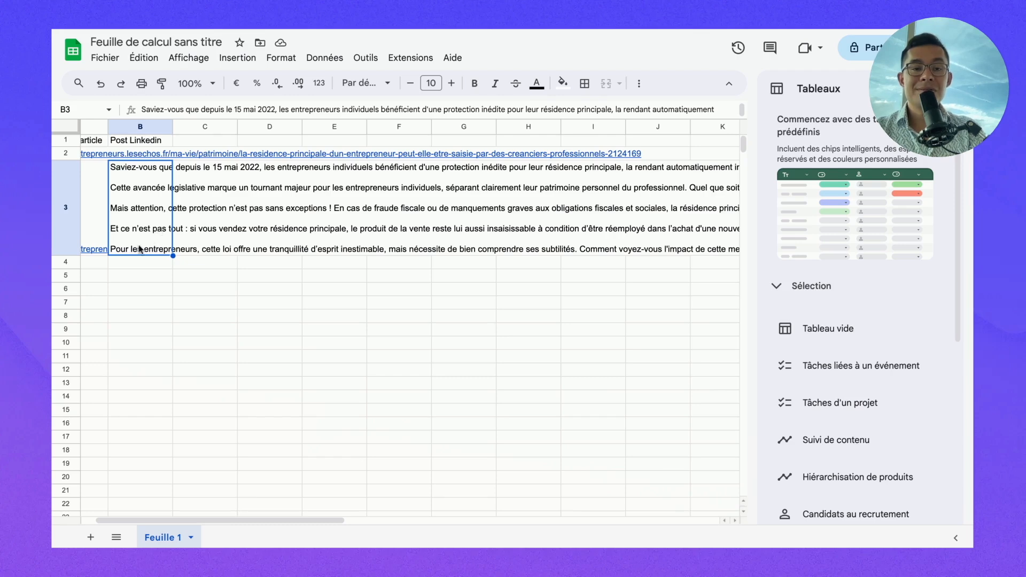
pyautogui.hscroll(10, 361, 250)
pyautogui.scroll(-1, 362, 249)
pyautogui.hscroll(3, 508, 235)
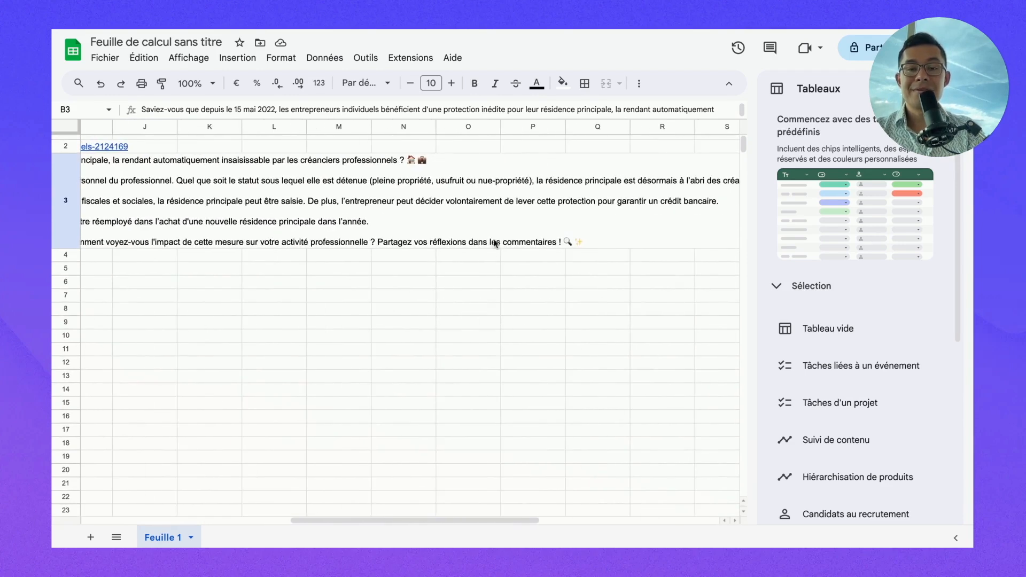
pyautogui.click(522, 242)
pyautogui.click(303, 245)
pyautogui.hscroll(-9, 272, 198)
pyautogui.click(238, 202)
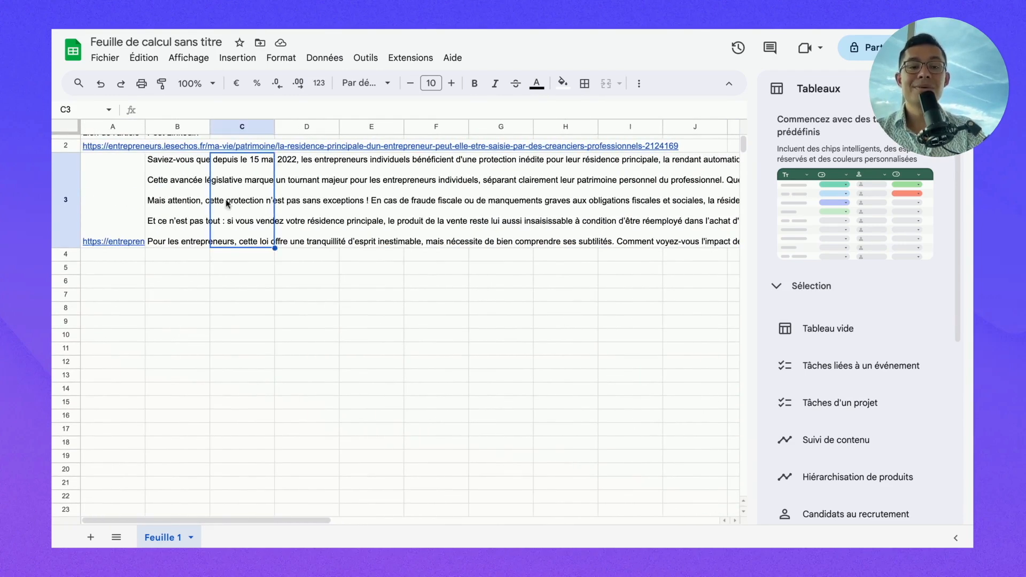
pyautogui.click(163, 213)
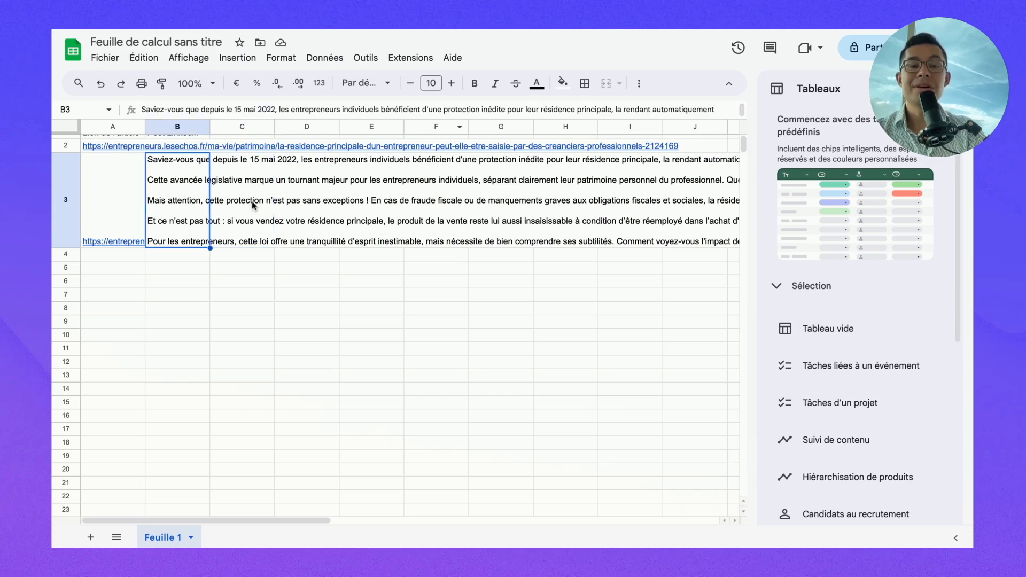
pyautogui.click(263, 234)
pyautogui.click(174, 216)
pyautogui.click(284, 206)
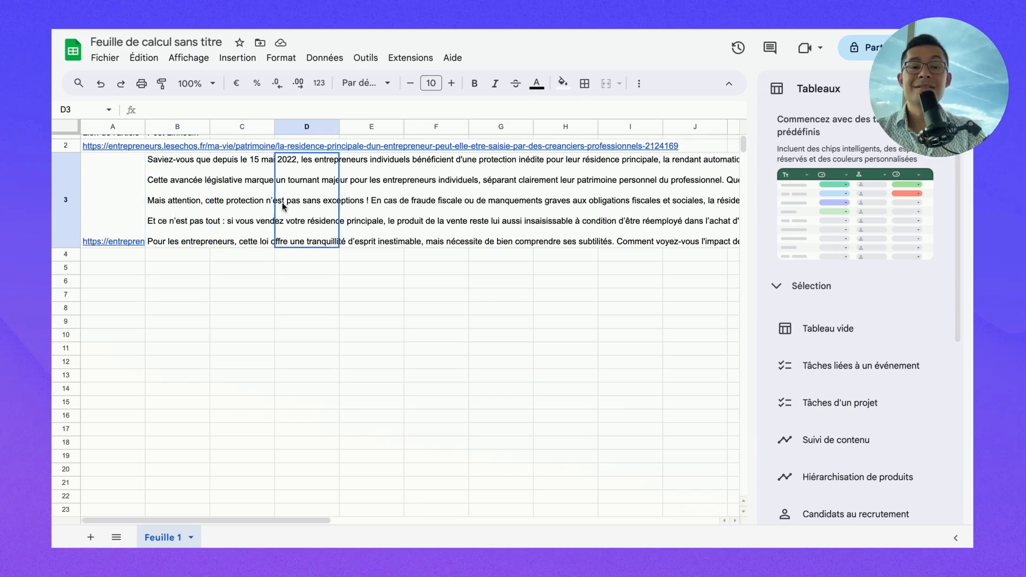
pyautogui.click(159, 207)
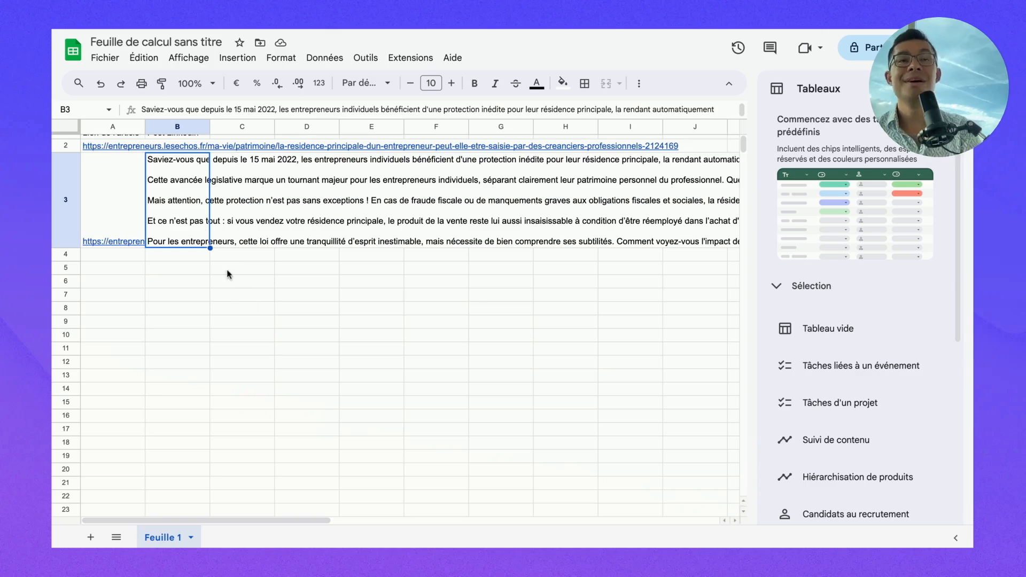
pyautogui.click(227, 322)
pyautogui.click(187, 240)
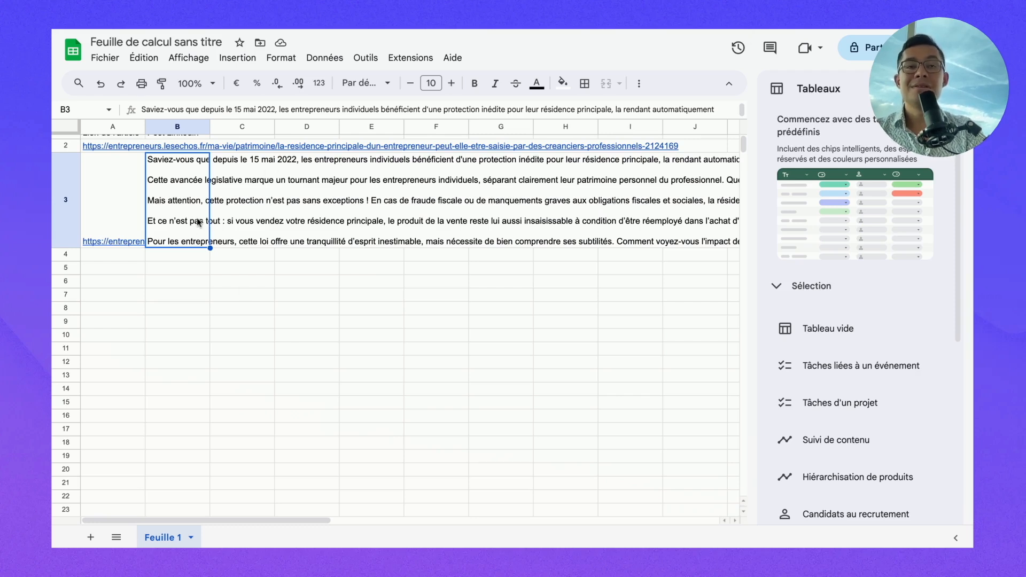
pyautogui.click(252, 211)
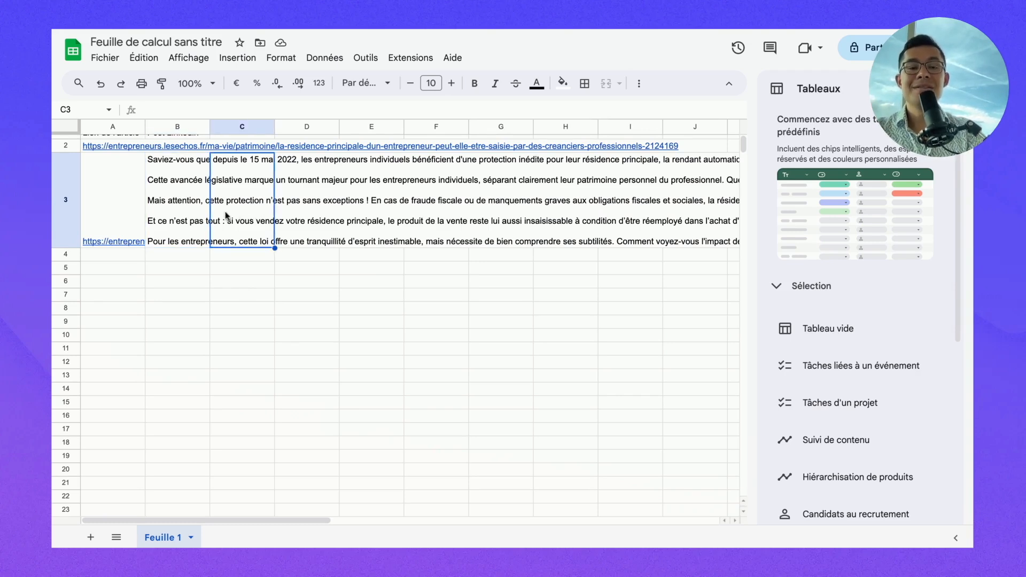